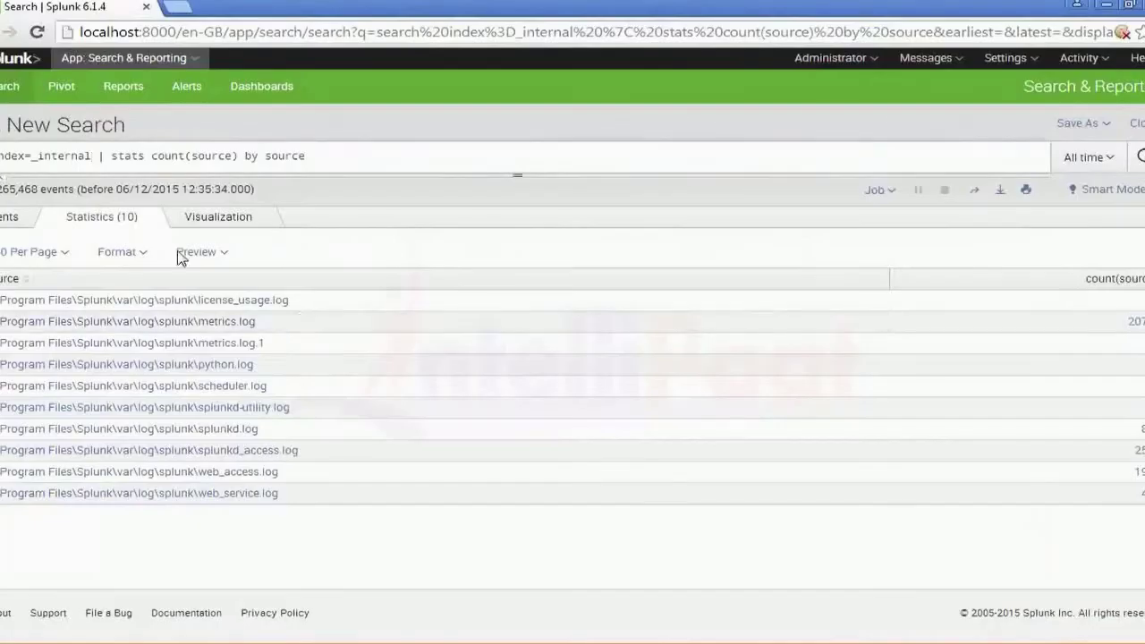
Step: Return to the home page and search all events with the query index=employee_index
left_click(89, 156)
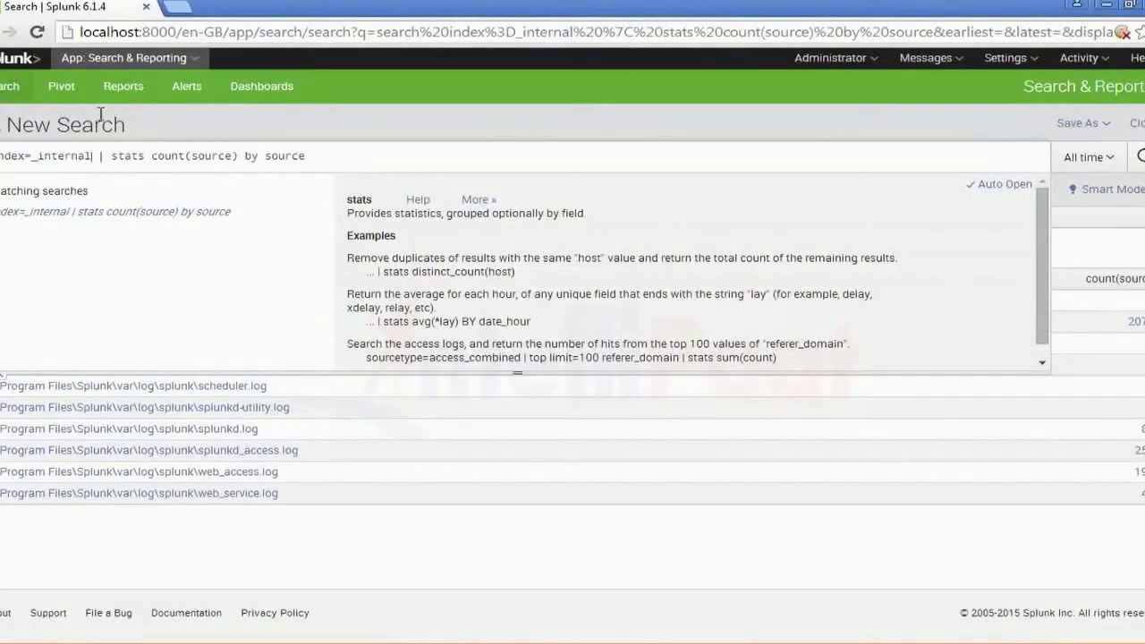
left_click(8, 63)
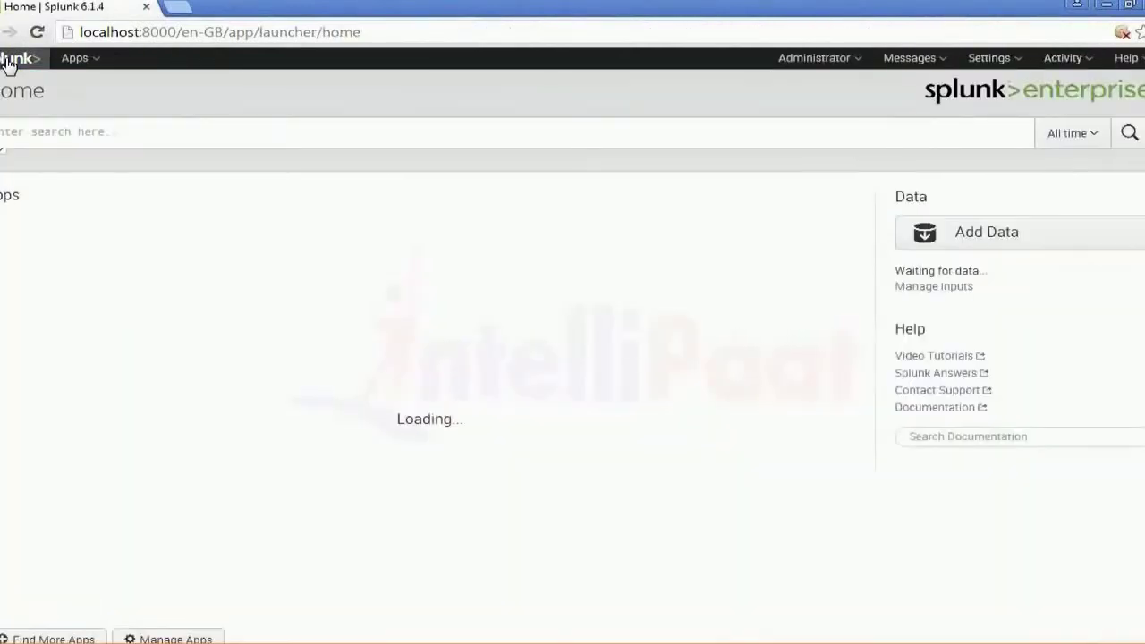
left_click(65, 130)
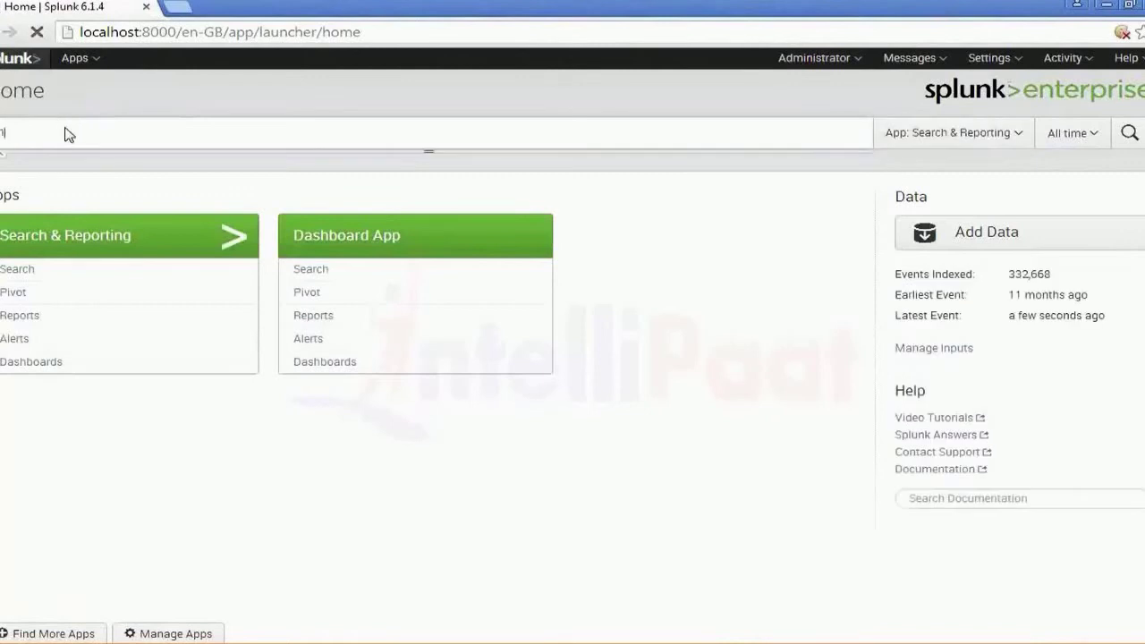
type("index=")
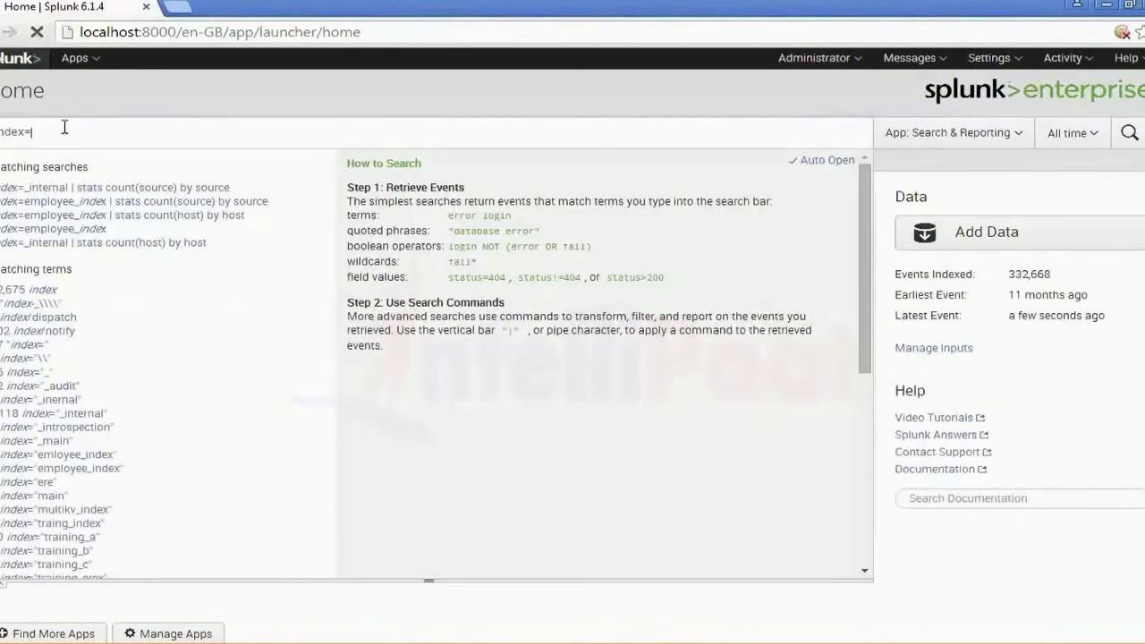
type("employee")
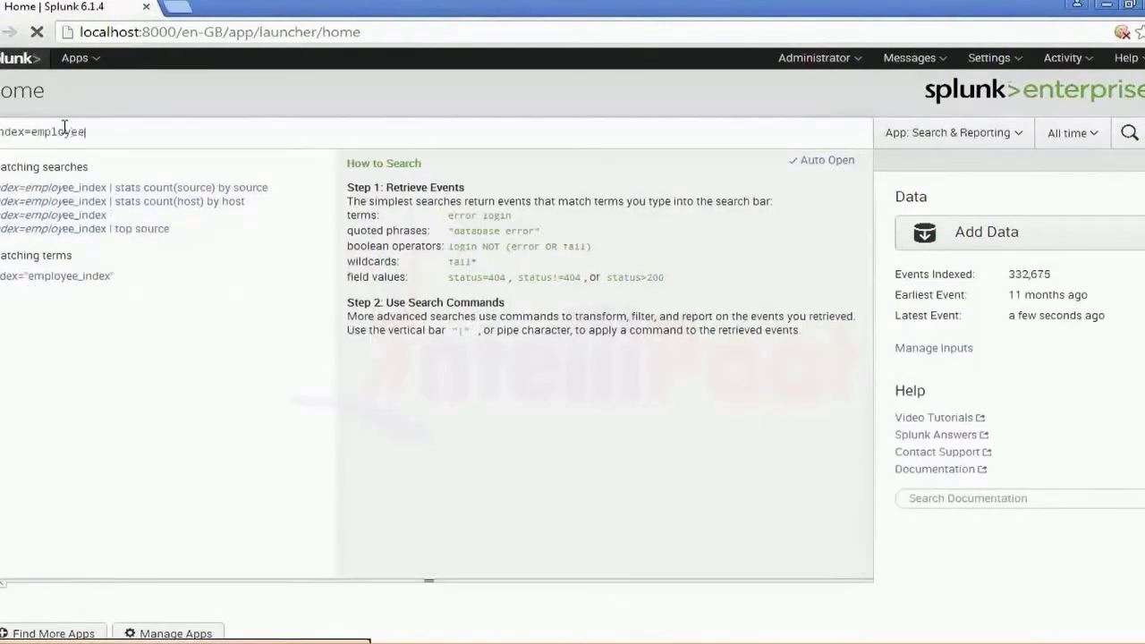
type("_index")
key("Return")
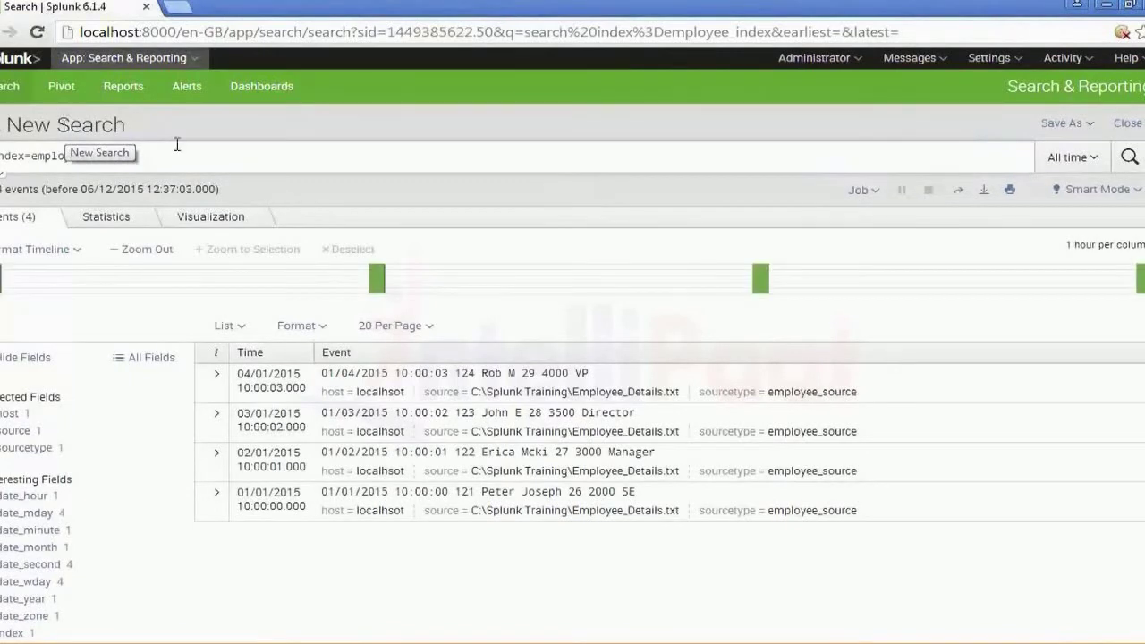
Step: Expand the most recent employee event and open the field extractor for it
left_click(217, 376)
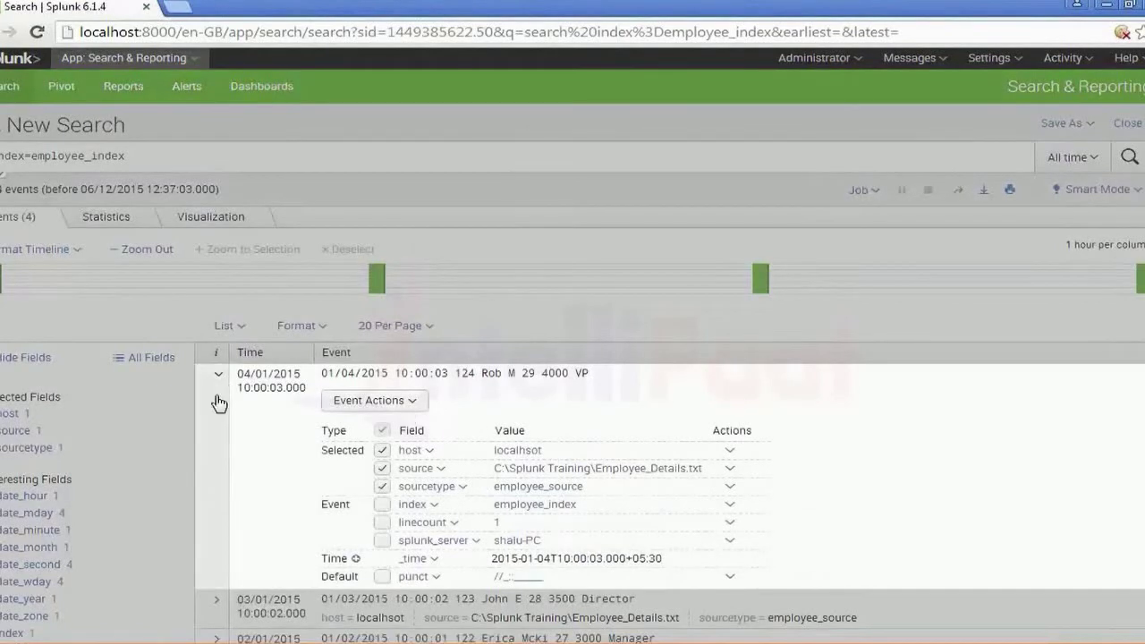
left_click(424, 410)
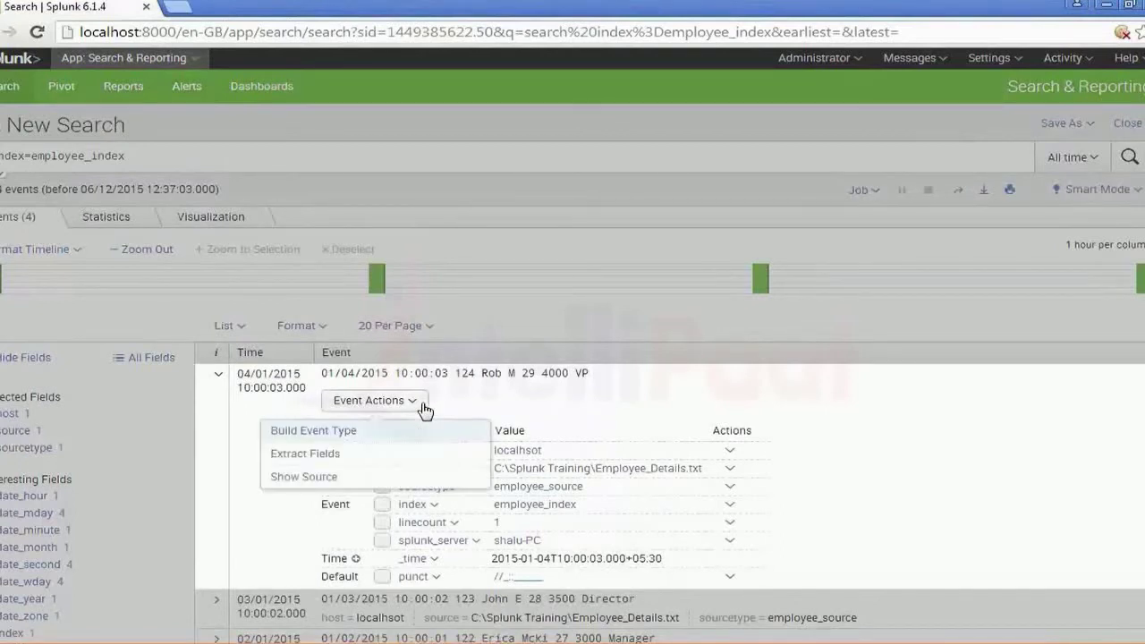
left_click(343, 460)
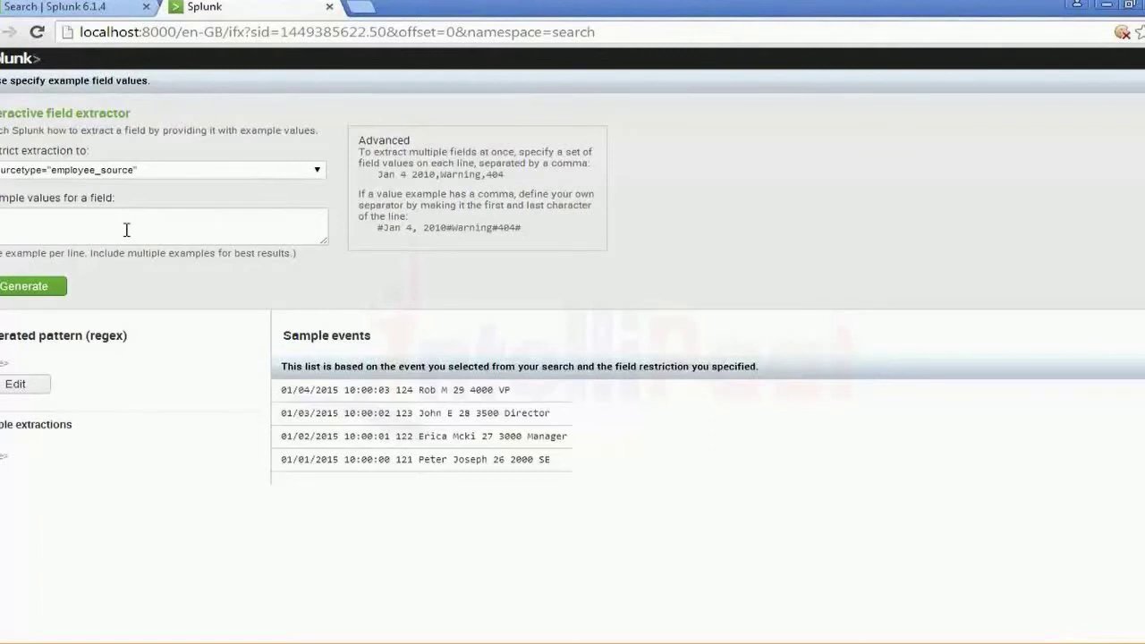
Step: Generate an extraction regex using the first name from the first sample event as the example value, and copy the pattern
left_click(126, 230)
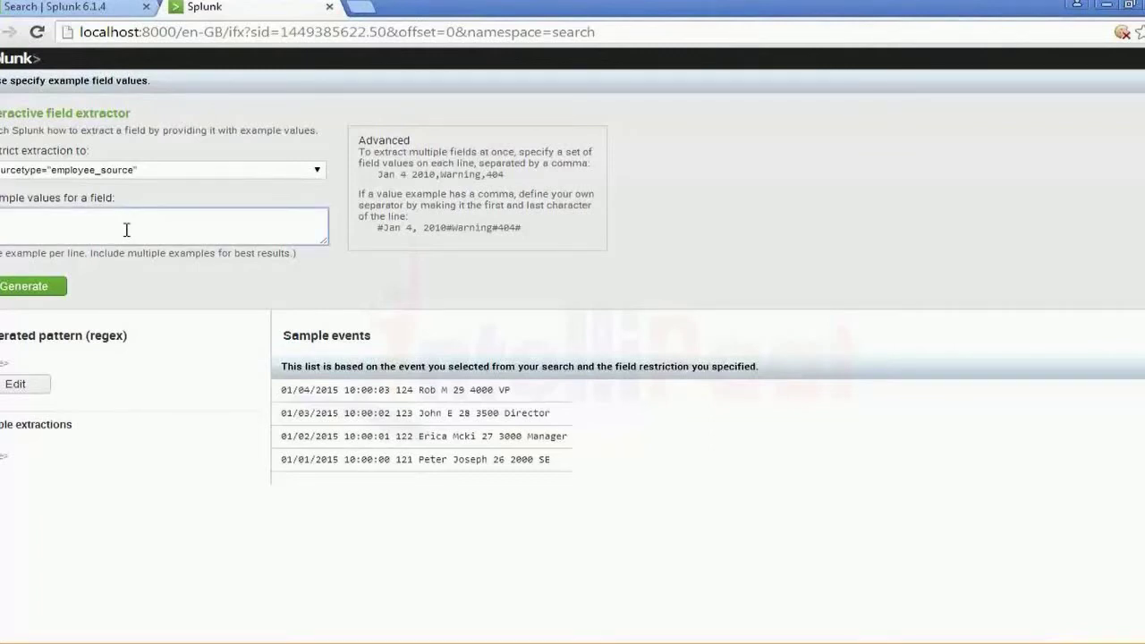
double_click(446, 390)
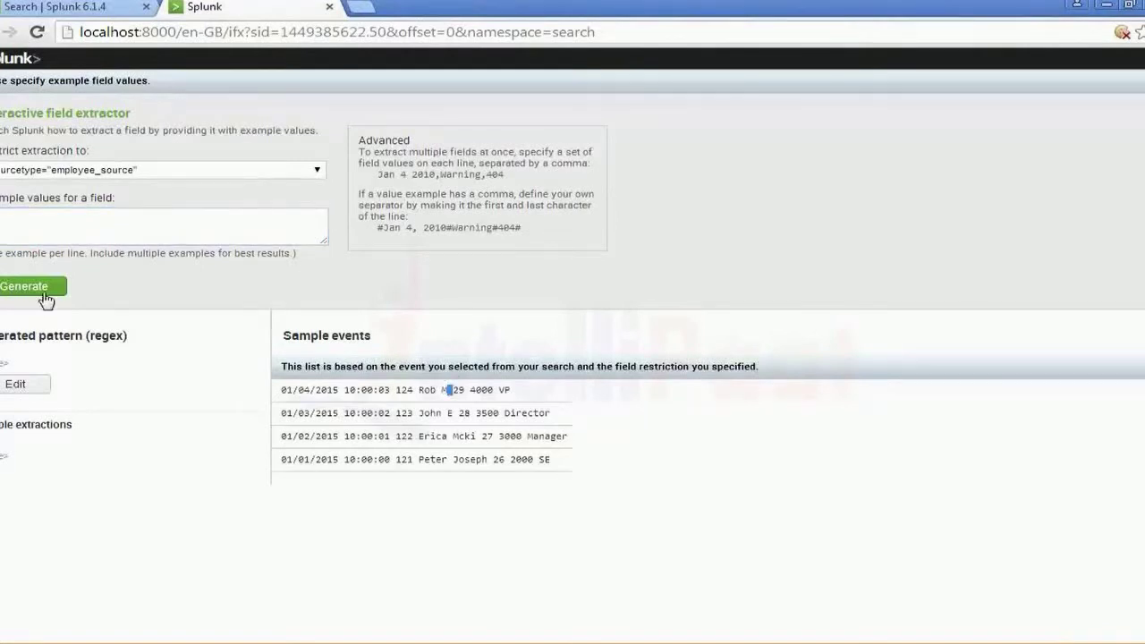
left_click(90, 237)
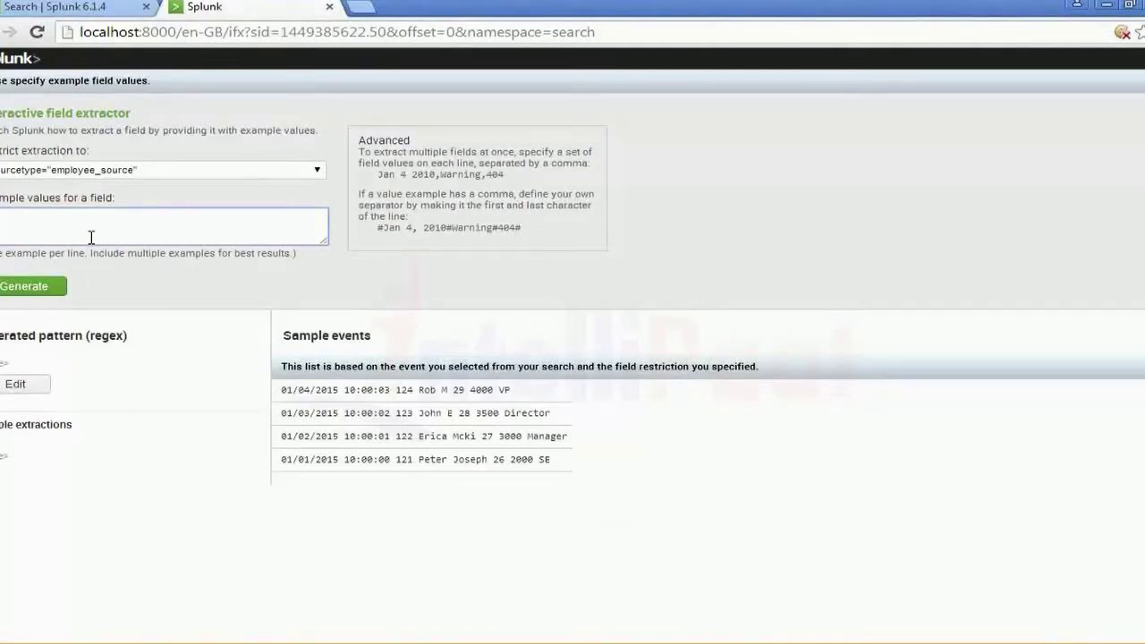
type("M")
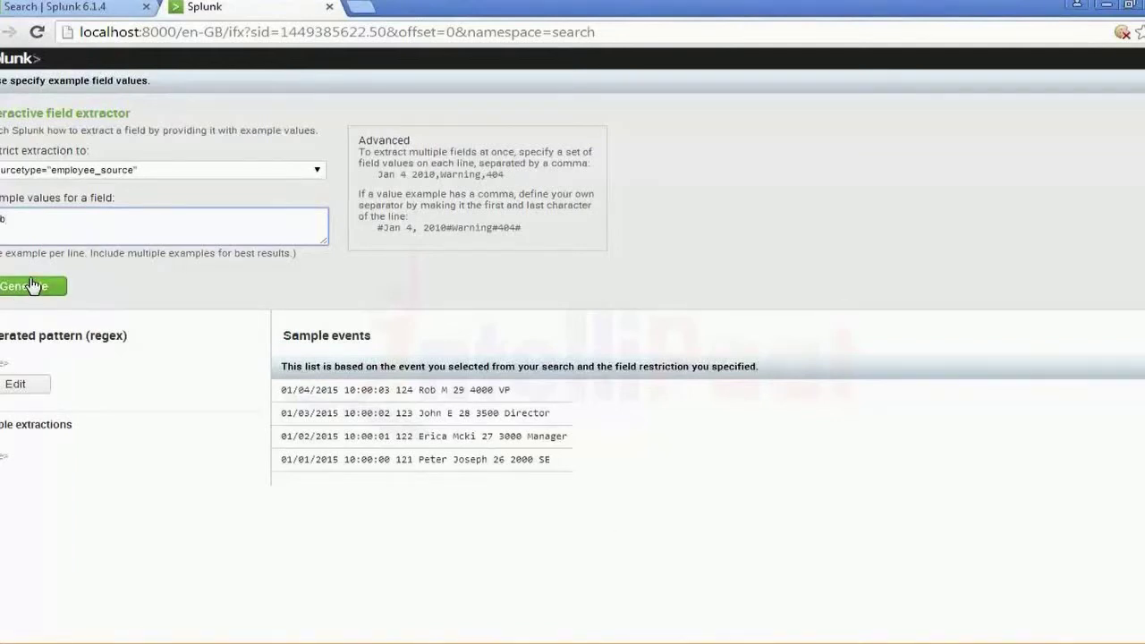
left_click(33, 286)
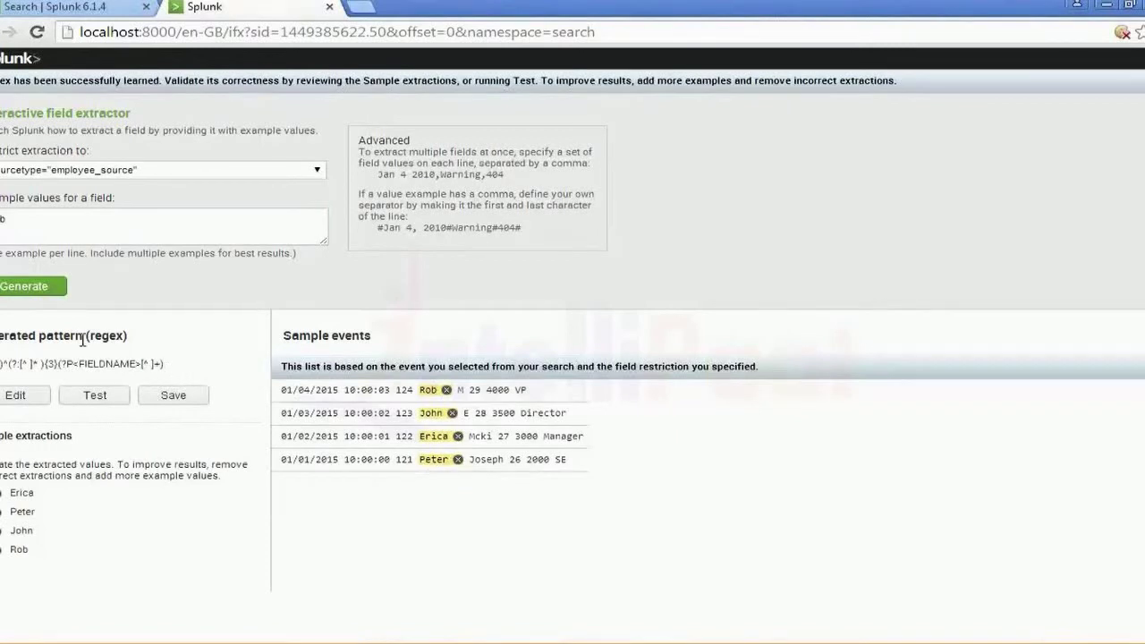
triple_click(2, 355)
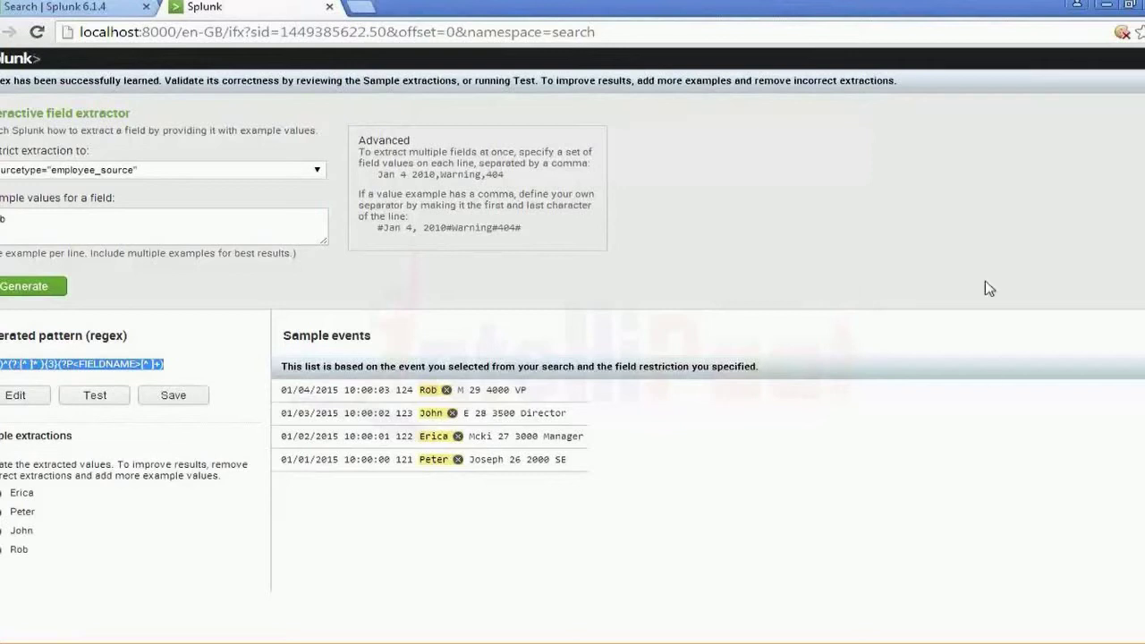
Step: Return to the search results page and open a new field extraction form from the Fields settings
left_click(107, 6)
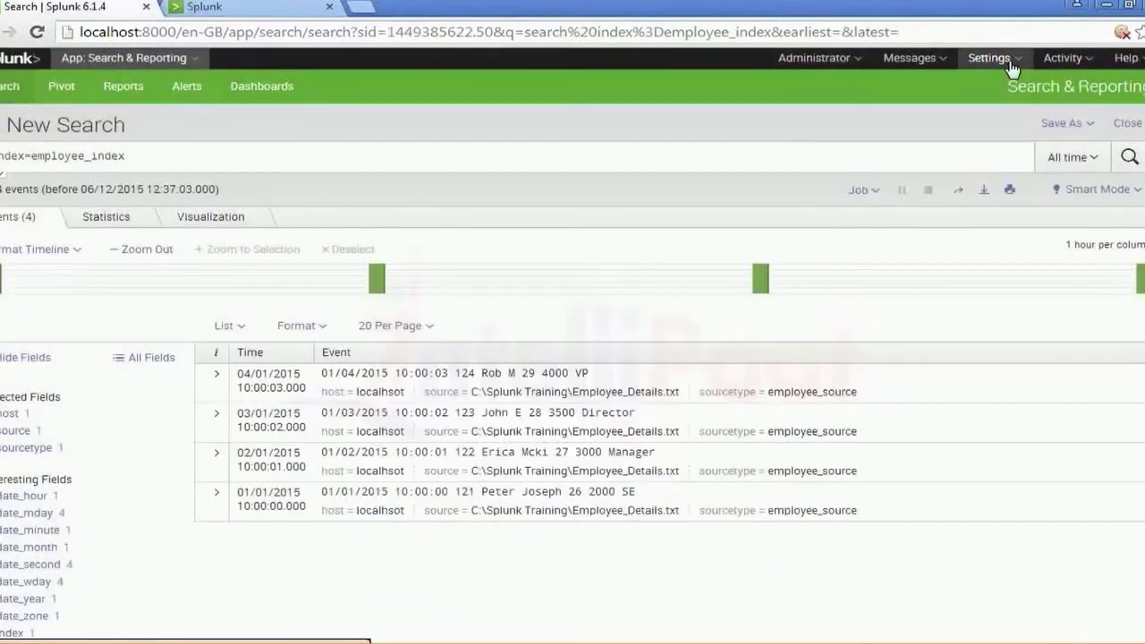
left_click(1011, 67)
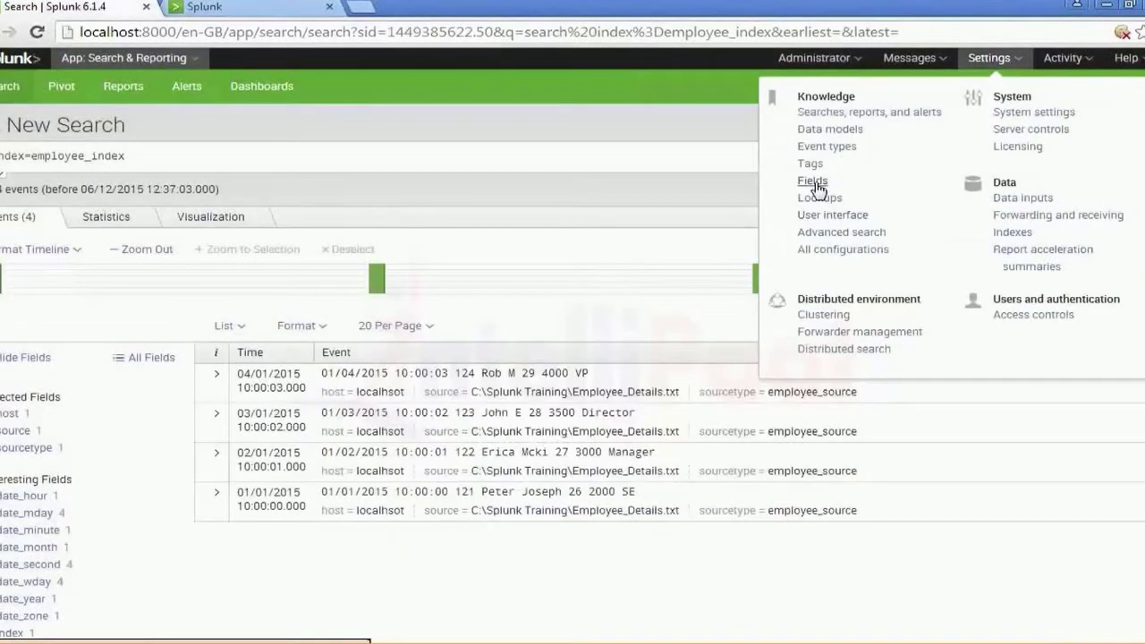
left_click(814, 182)
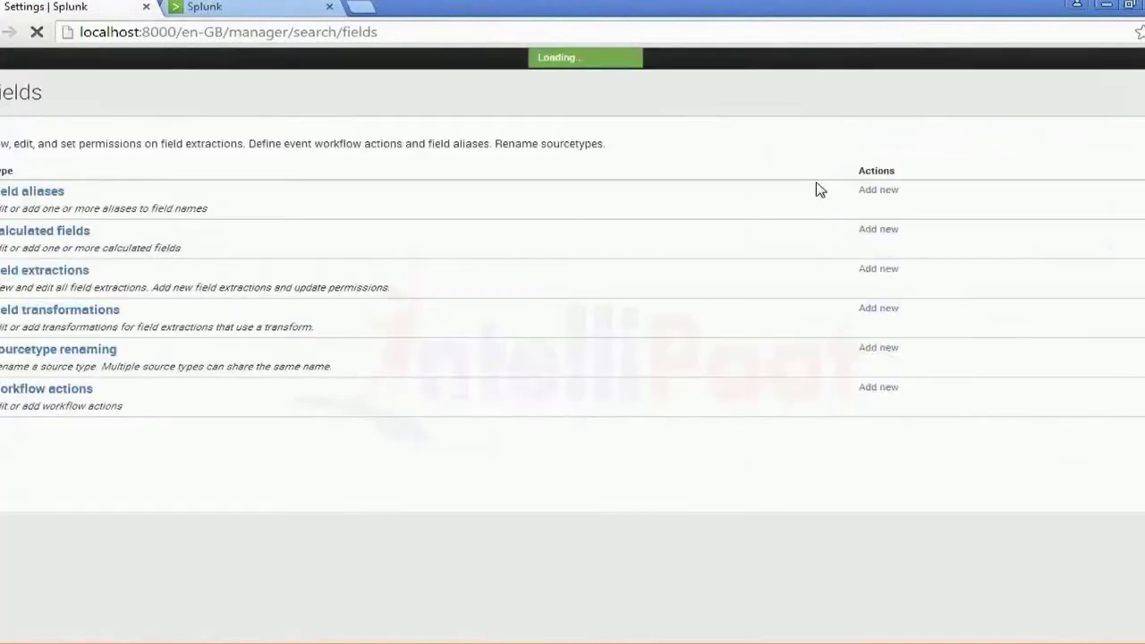
left_click(52, 271)
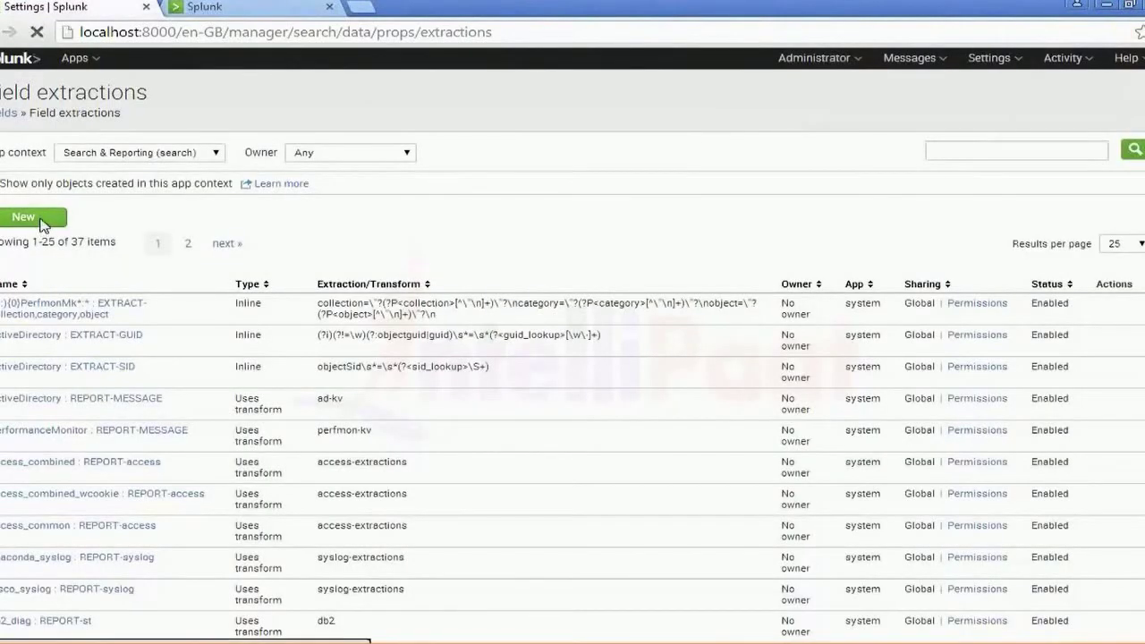
left_click(40, 221)
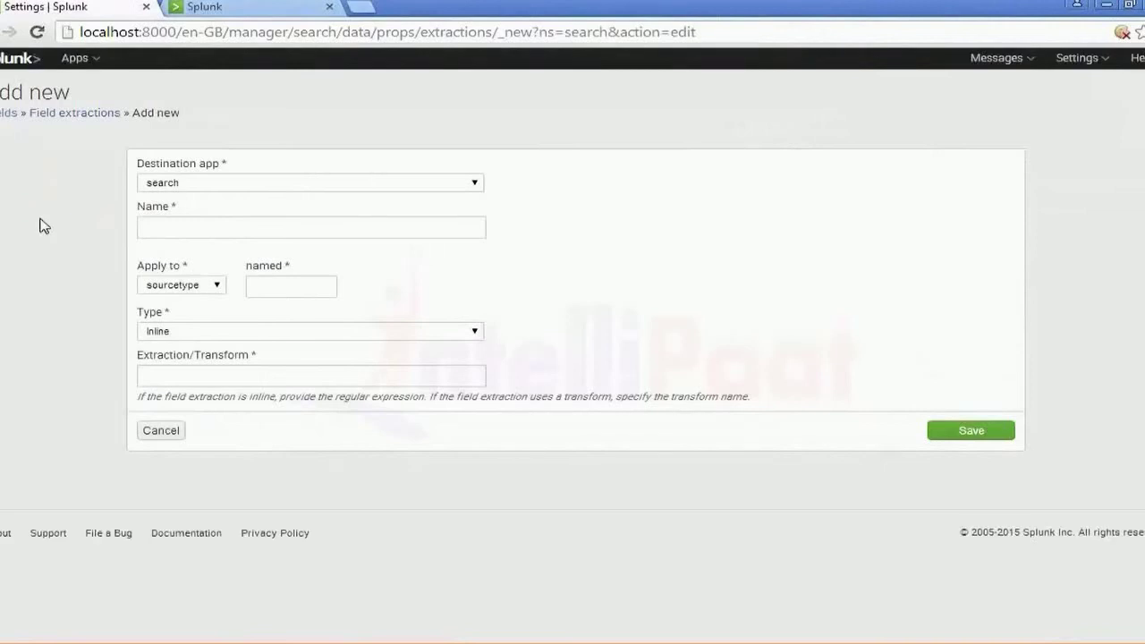
Step: Name the field extraction First_Name and apply it to the sourcetype employee_source
left_click(269, 230)
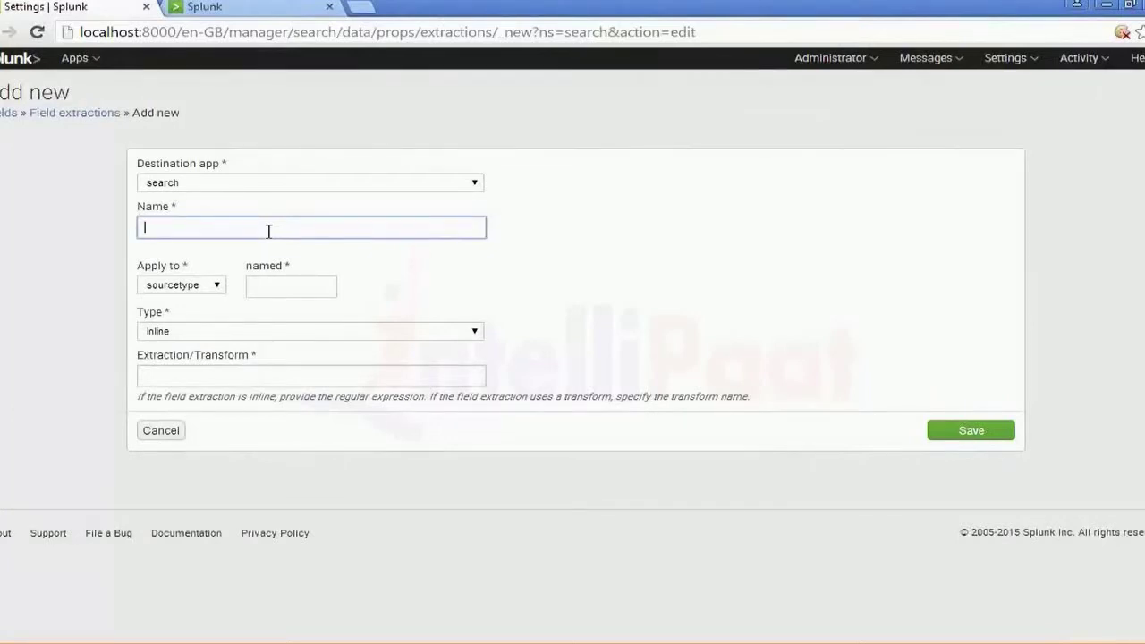
type("irst")
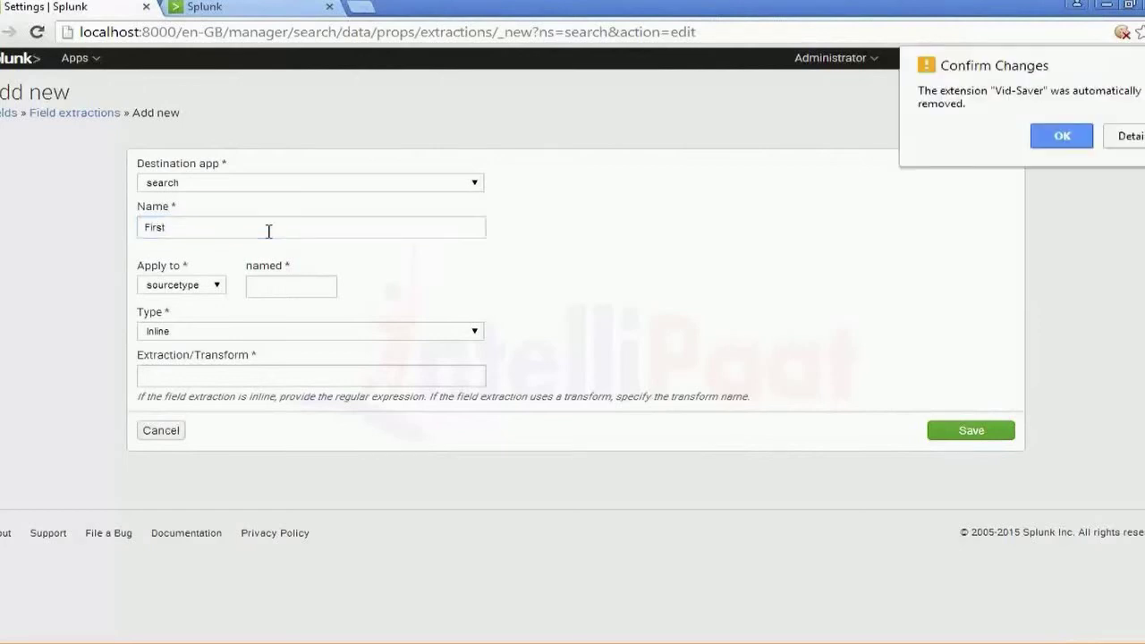
left_click(269, 231)
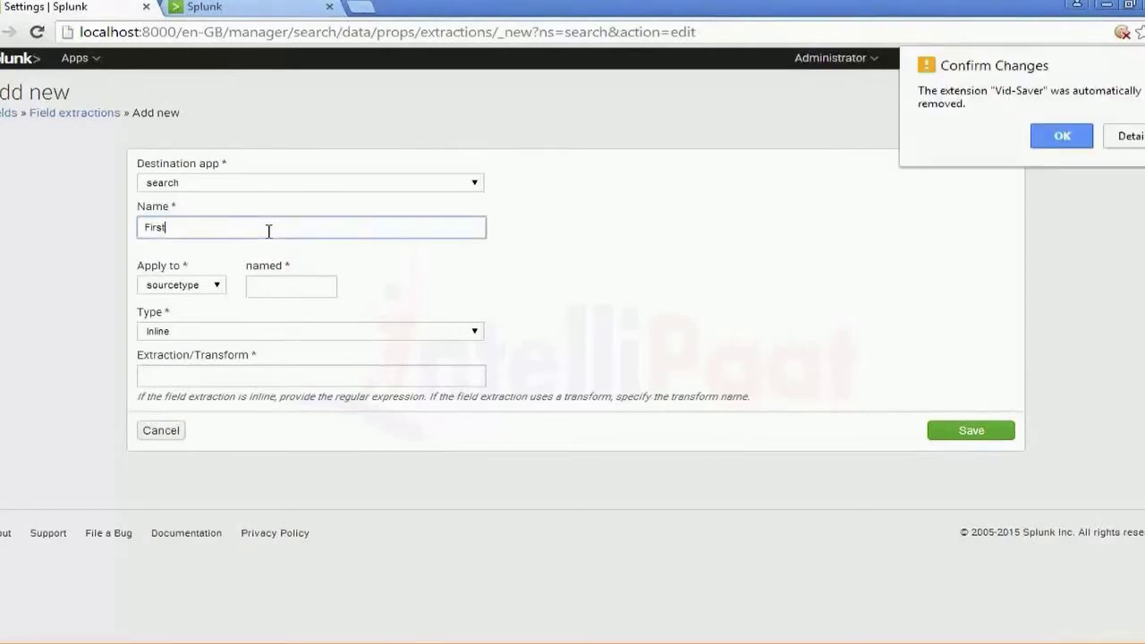
type("_Name")
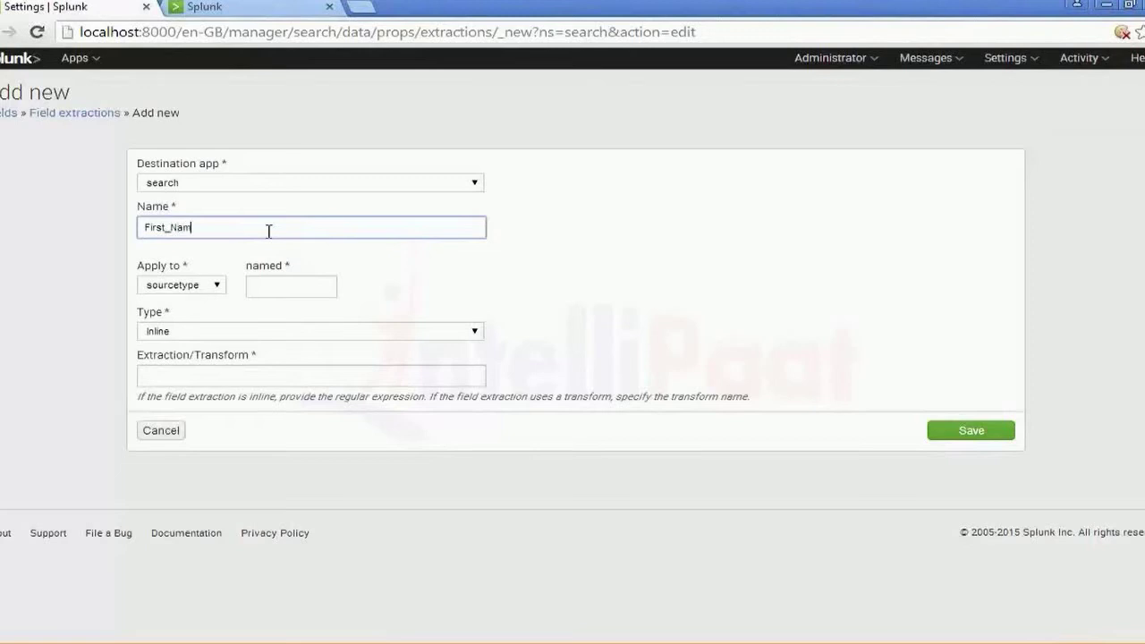
key("Tab")
key("Tab")
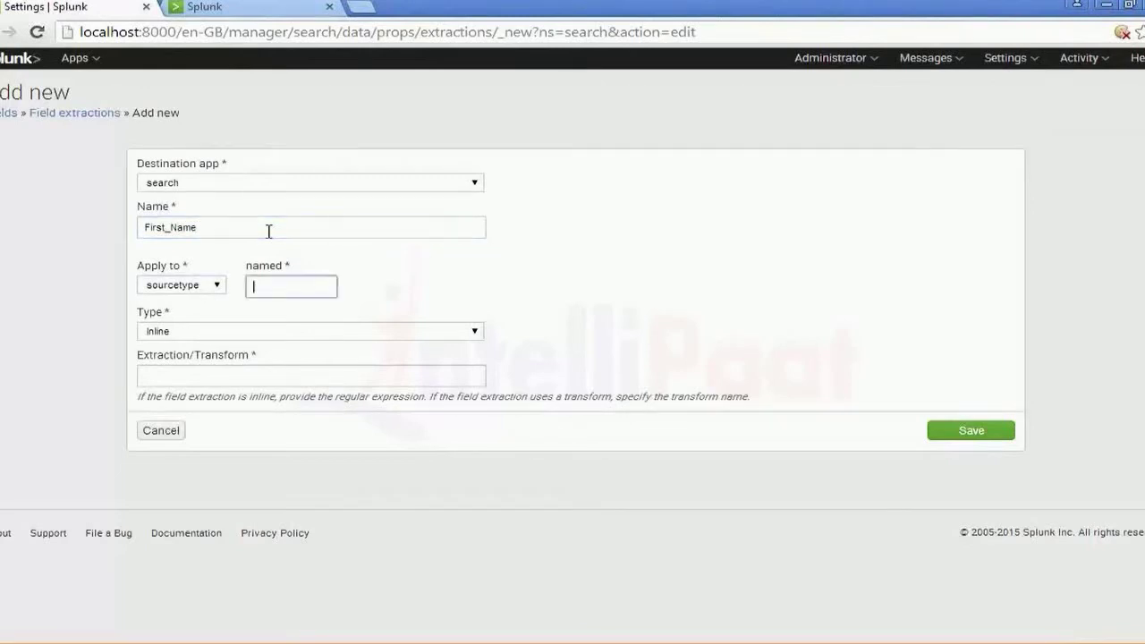
type("employee_source")
key("Tab")
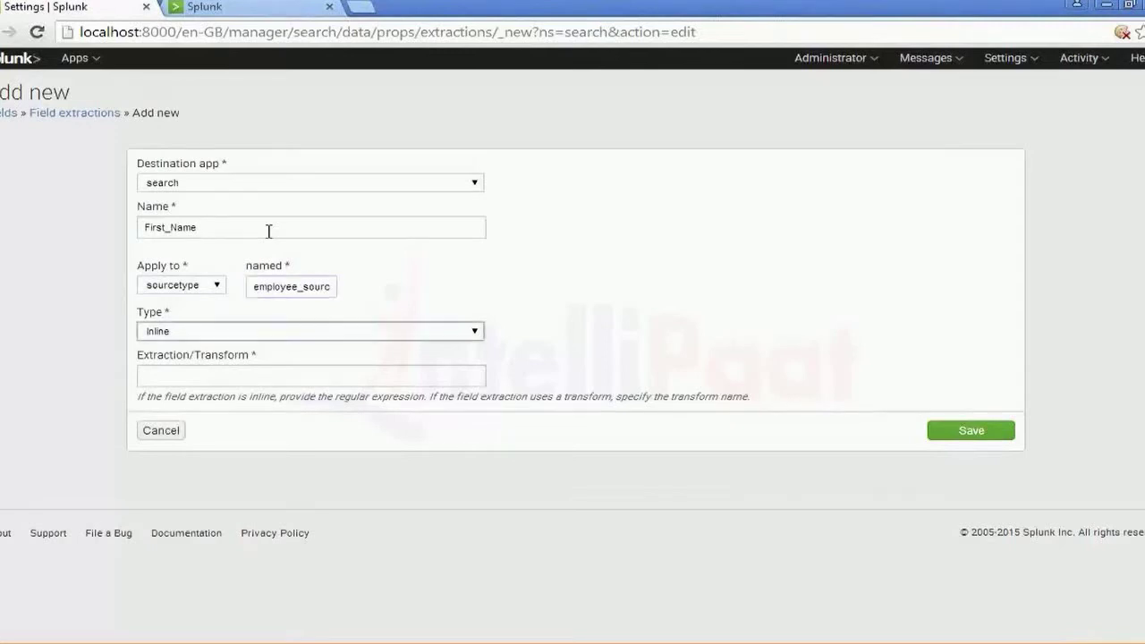
Step: Keep the extraction type Inline and paste the regex (?i)^(?:[^ ]* ){3}(?P<FIELDNAME>[^ ]+) as the extraction
key("Tab")
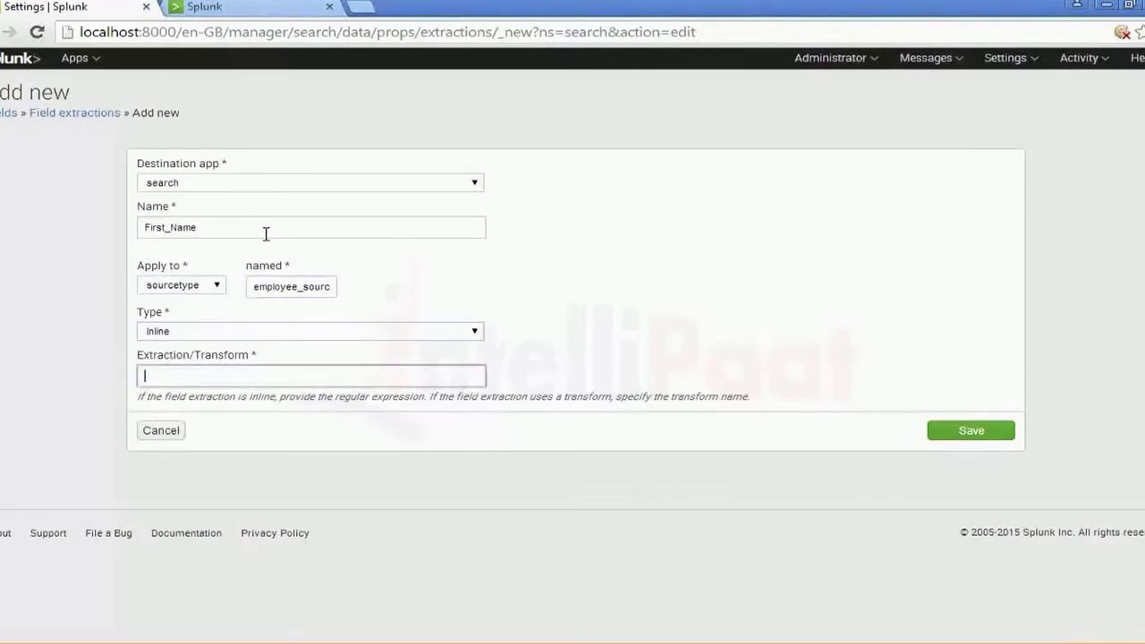
left_click(203, 332)
left_click(203, 336)
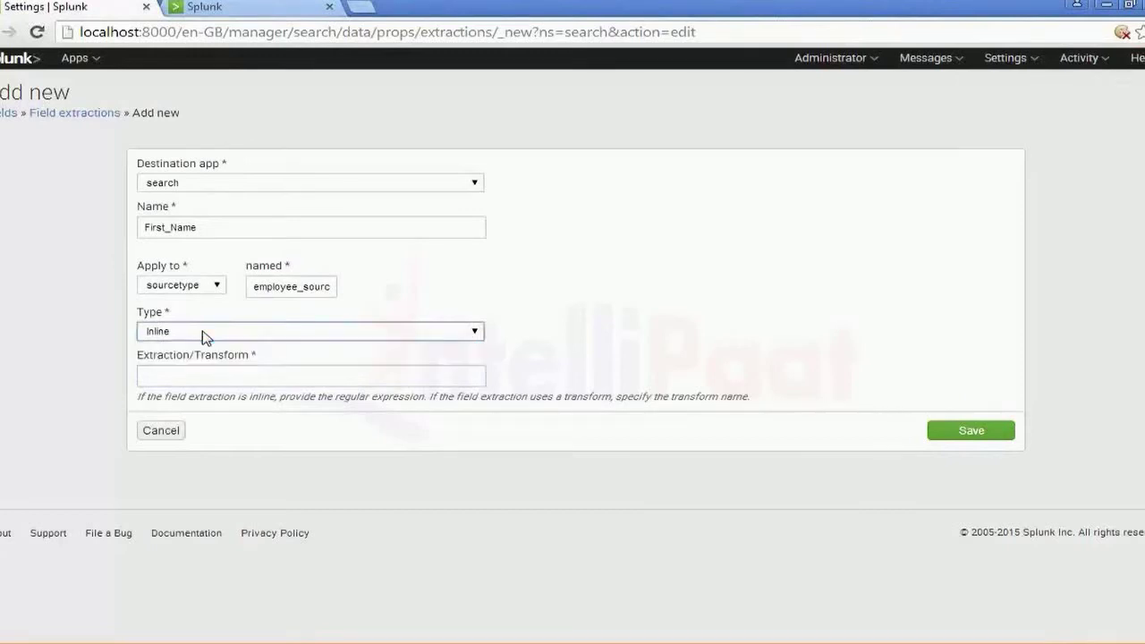
left_click(205, 378)
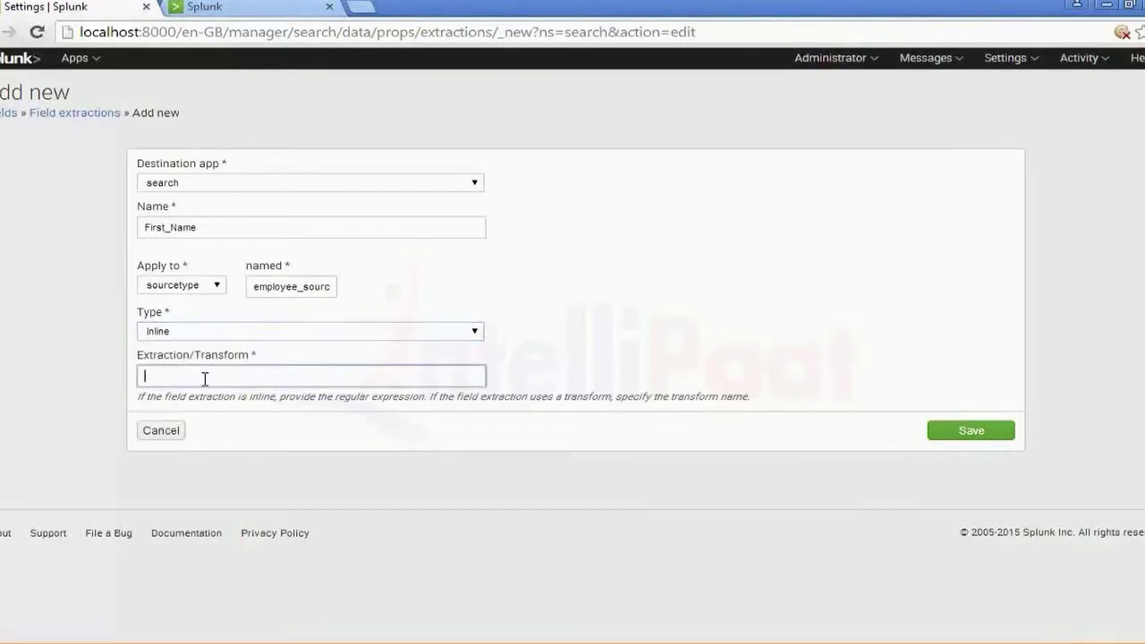
type("(?i)^(?:[^ ]* ){3}(?P<FIELDNAME>[^ ]+)")
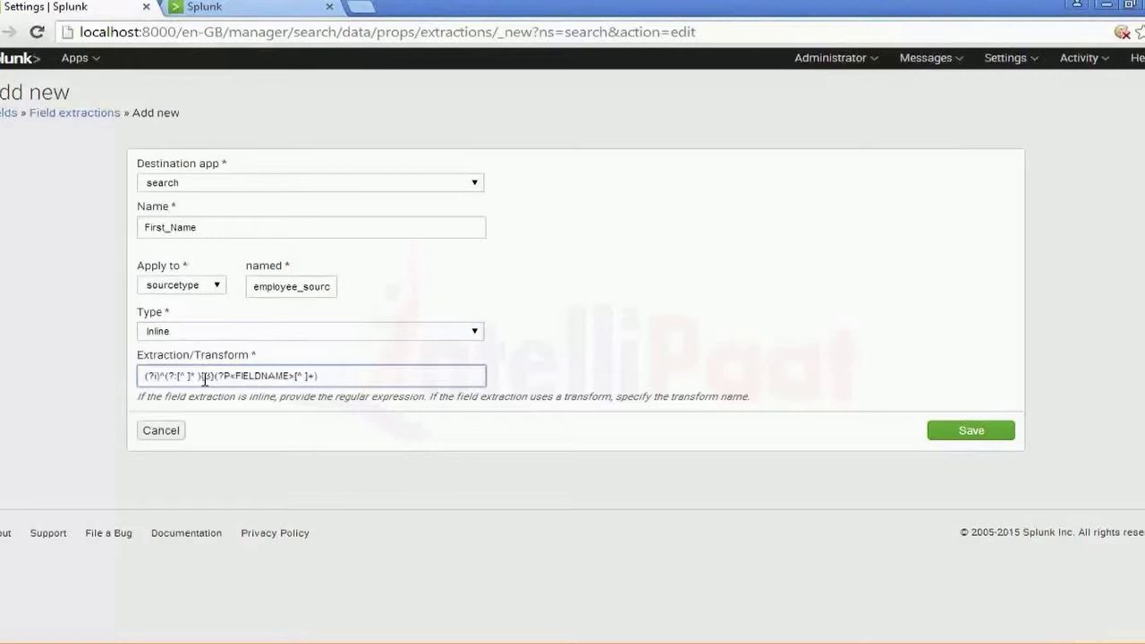
Step: Rename the FIELDNAME capture group in the regex to First_Name and save the field extraction
left_click(288, 376)
key("BackSpace")
key("BackSpace")
key("BackSpace")
key("BackSpace")
key("BackSpace")
key("BackSpace")
key("BackSpace")
key("BackSpace")
type("irst_Name")
left_click(968, 435)
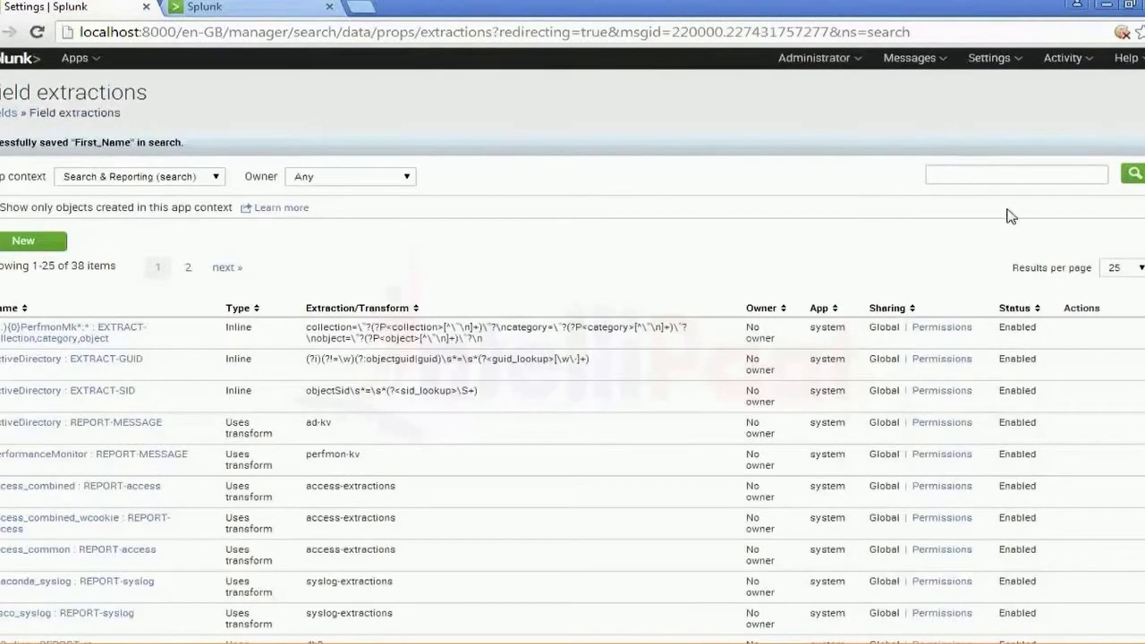
Step: Filter the field extractions by "employee" and open the permissions of the employee_source First_Name extraction
left_click(1003, 173)
type("employee")
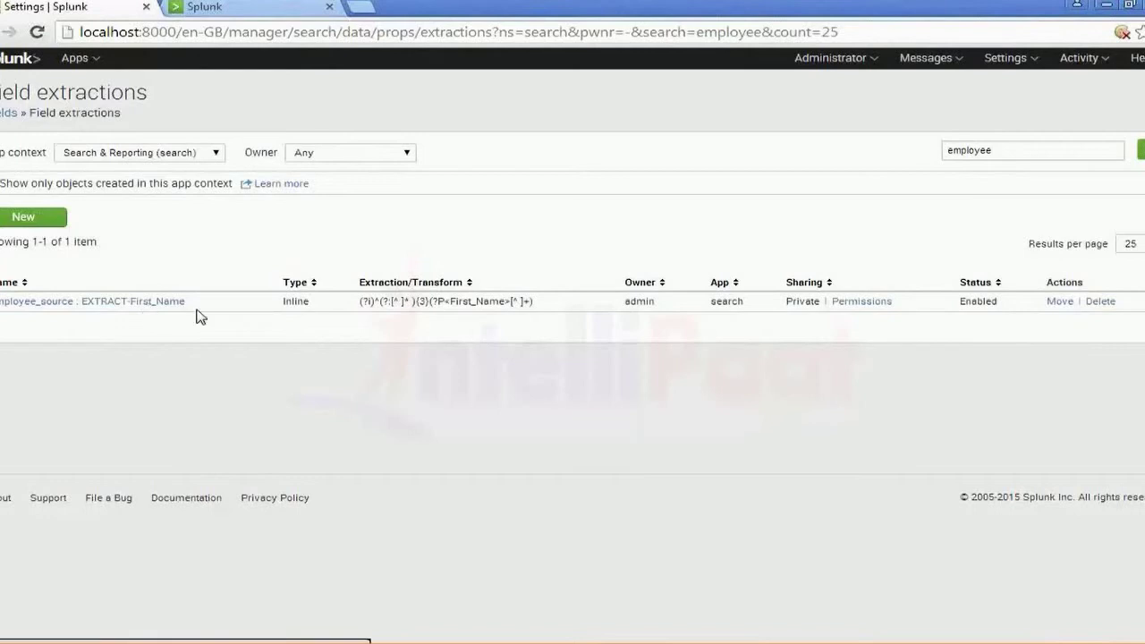
left_click(864, 303)
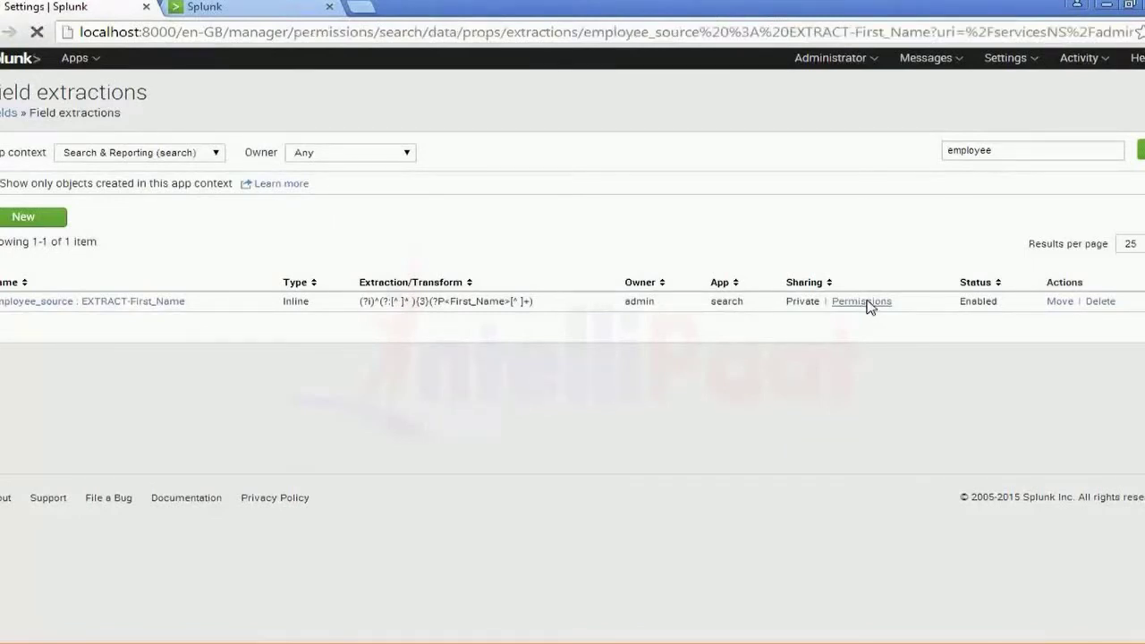
Step: Share the First_Name extraction with all apps, granting Read to Everyone and admin and Write to admin, and save the permissions
left_click(358, 181)
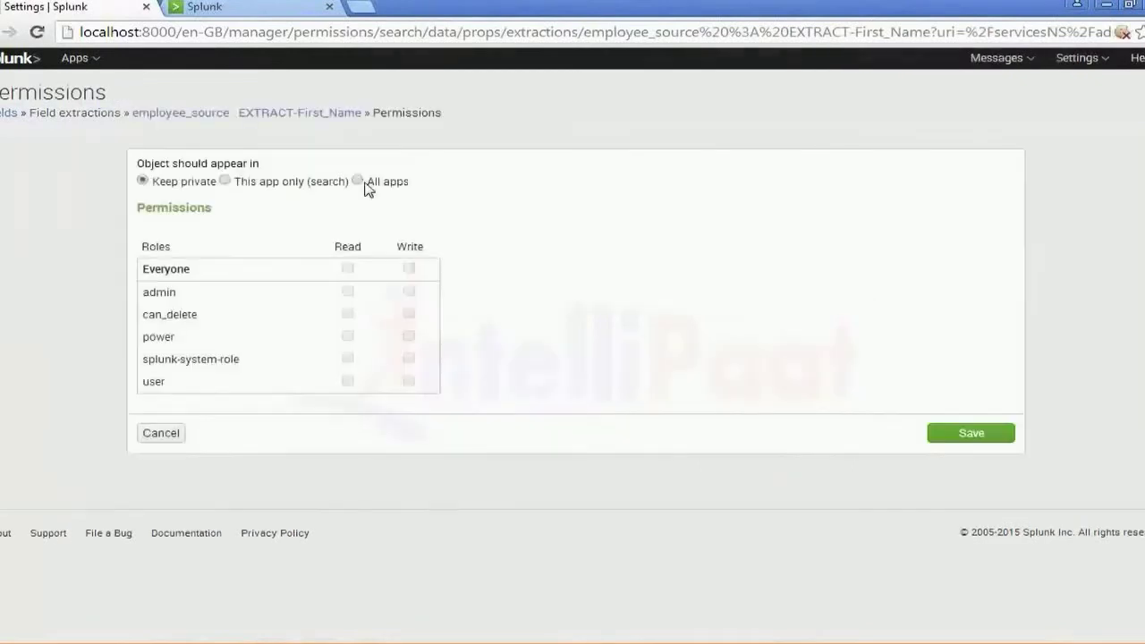
left_click(348, 291)
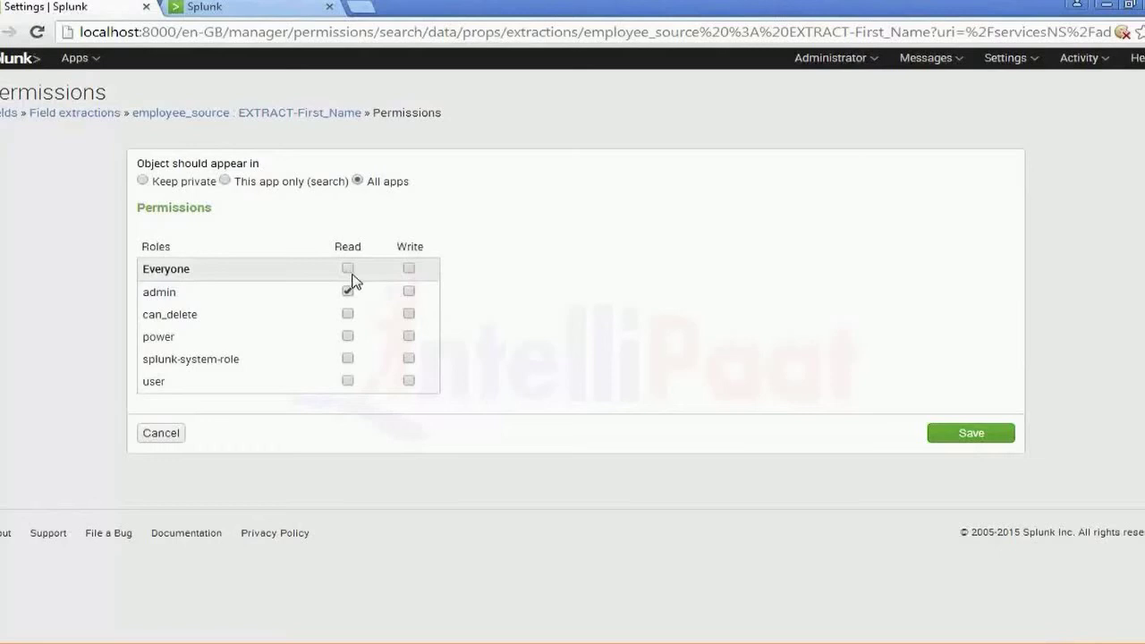
left_click(351, 272)
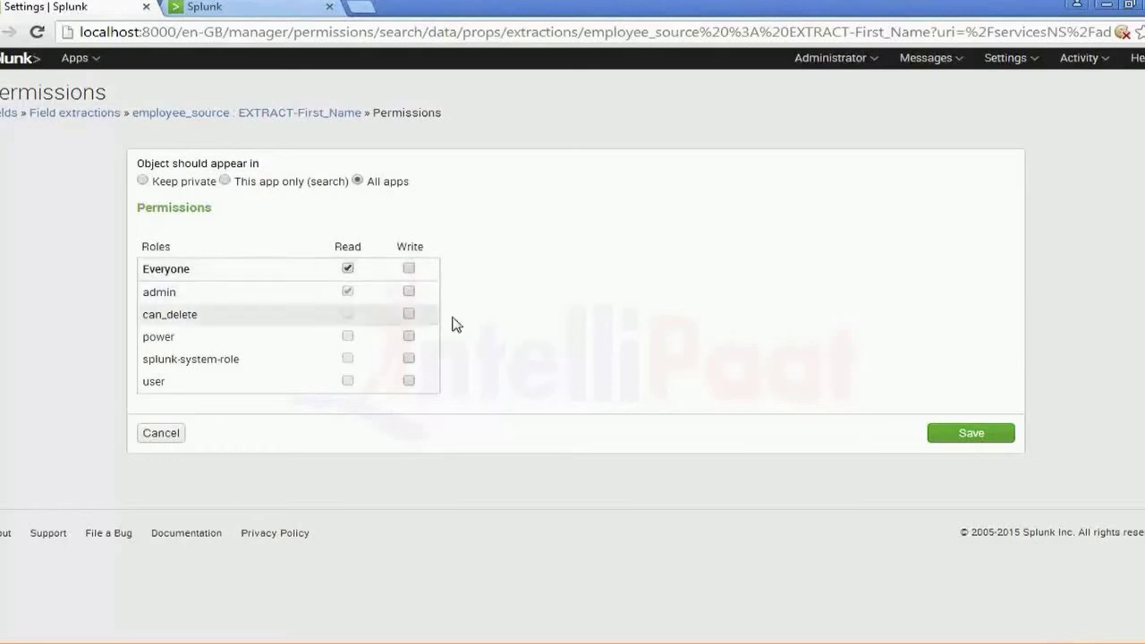
left_click(410, 292)
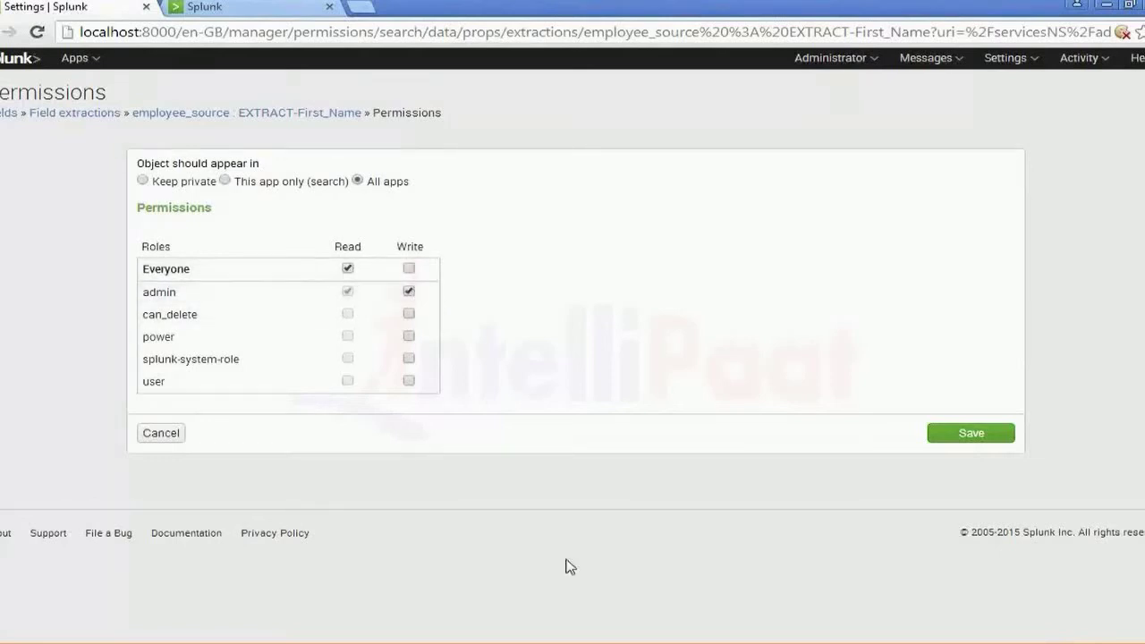
left_click(954, 434)
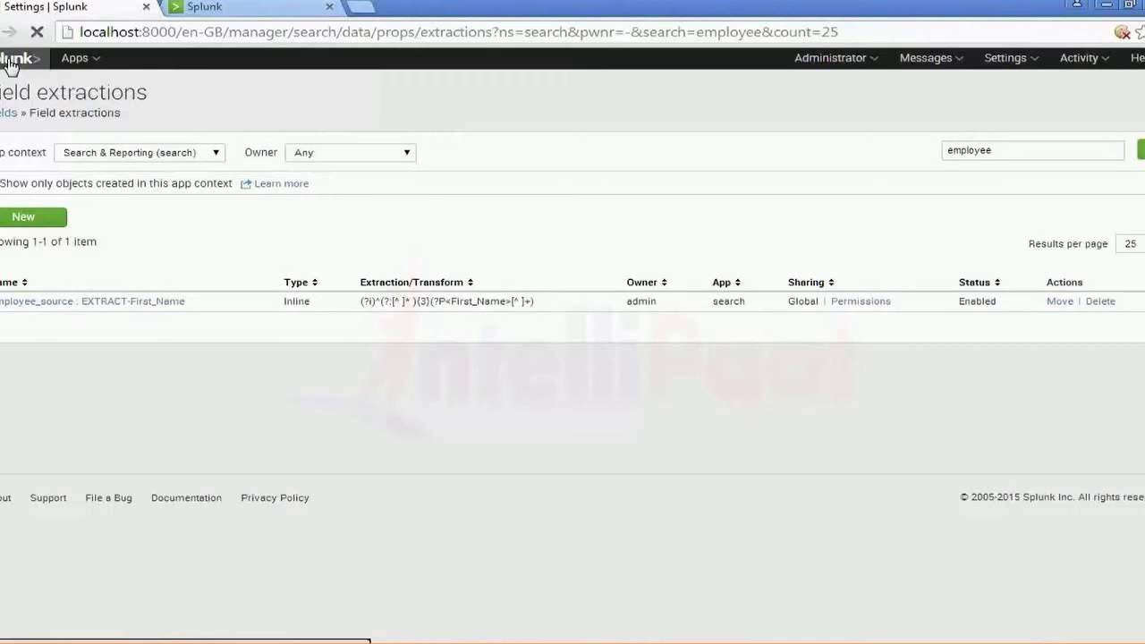
Step: Search index="employee_index" from the home page and inspect the values of the First_Name field
left_click(11, 60)
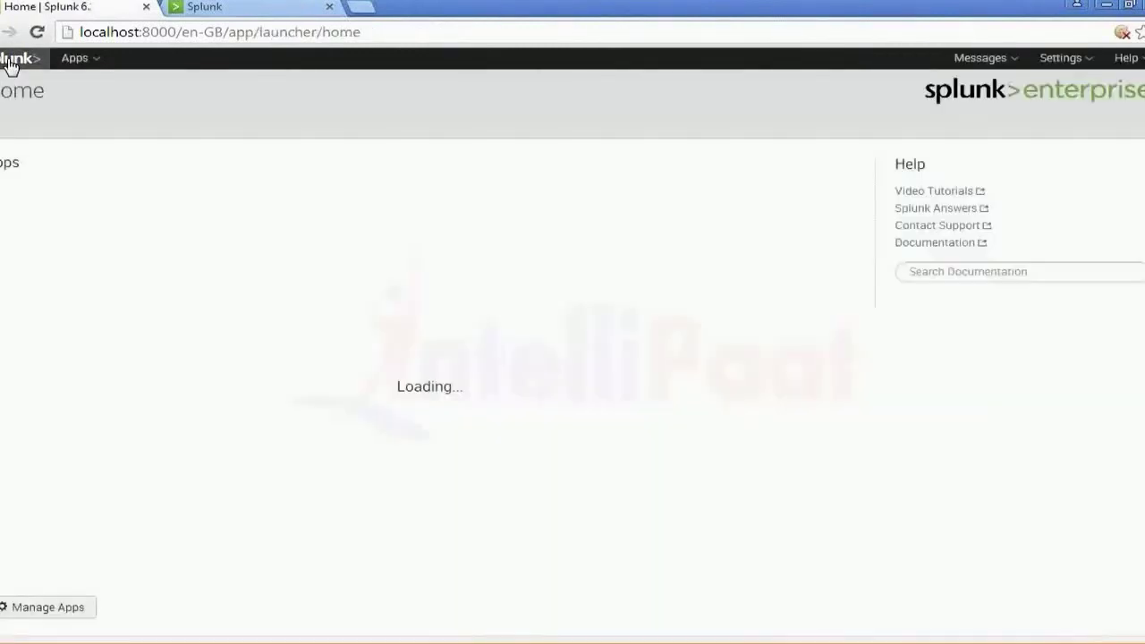
type("inde")
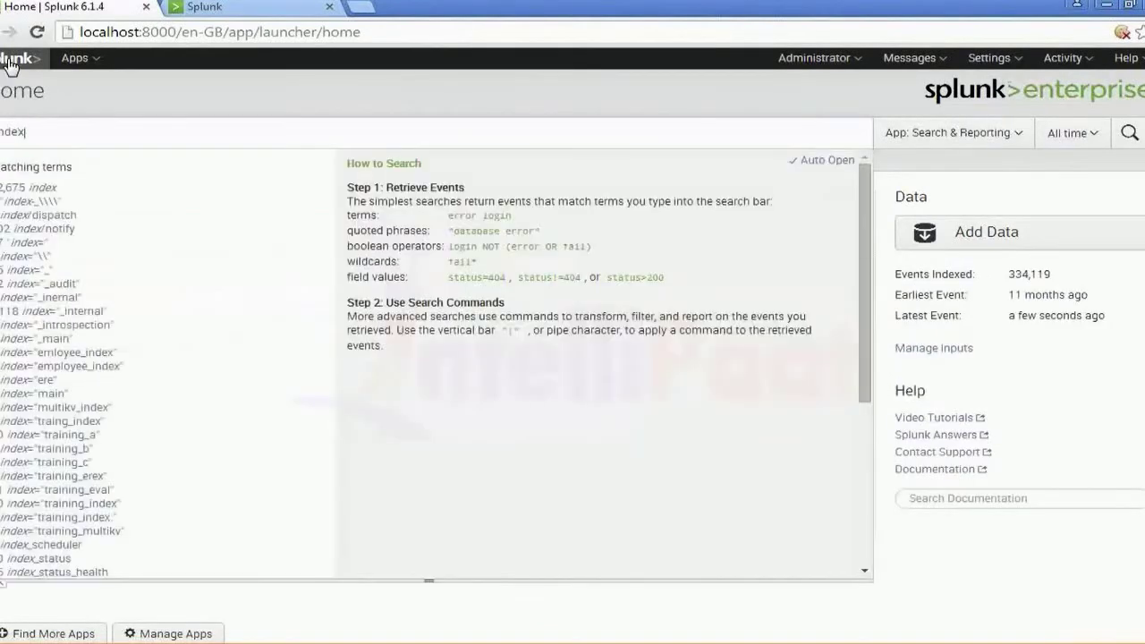
type("x=emp")
key("Down")
key("Return")
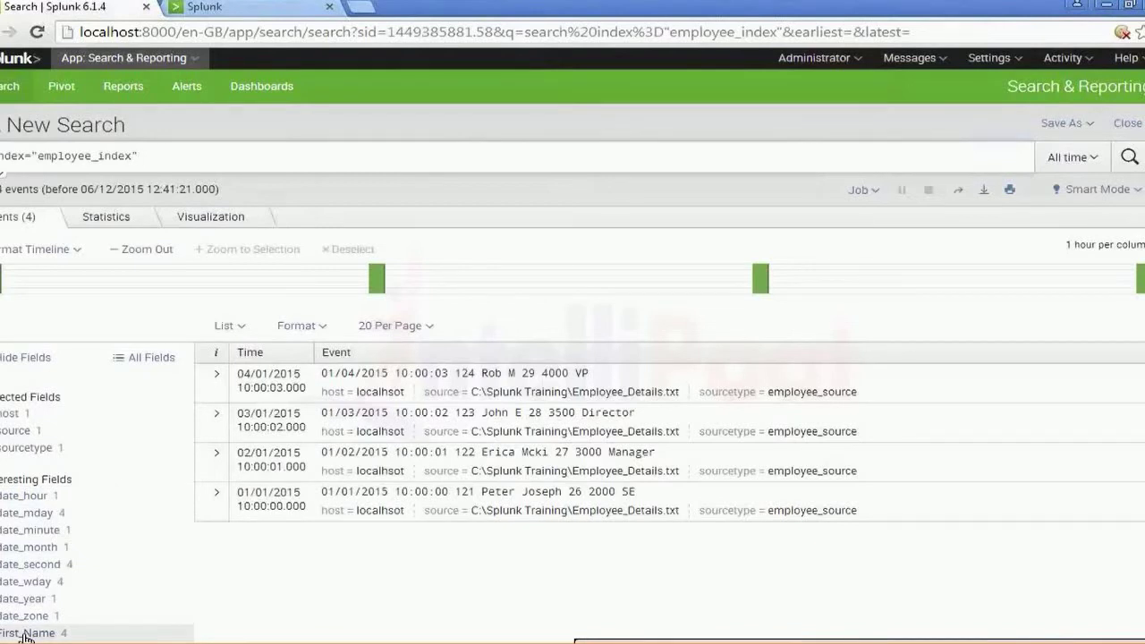
left_click(26, 635)
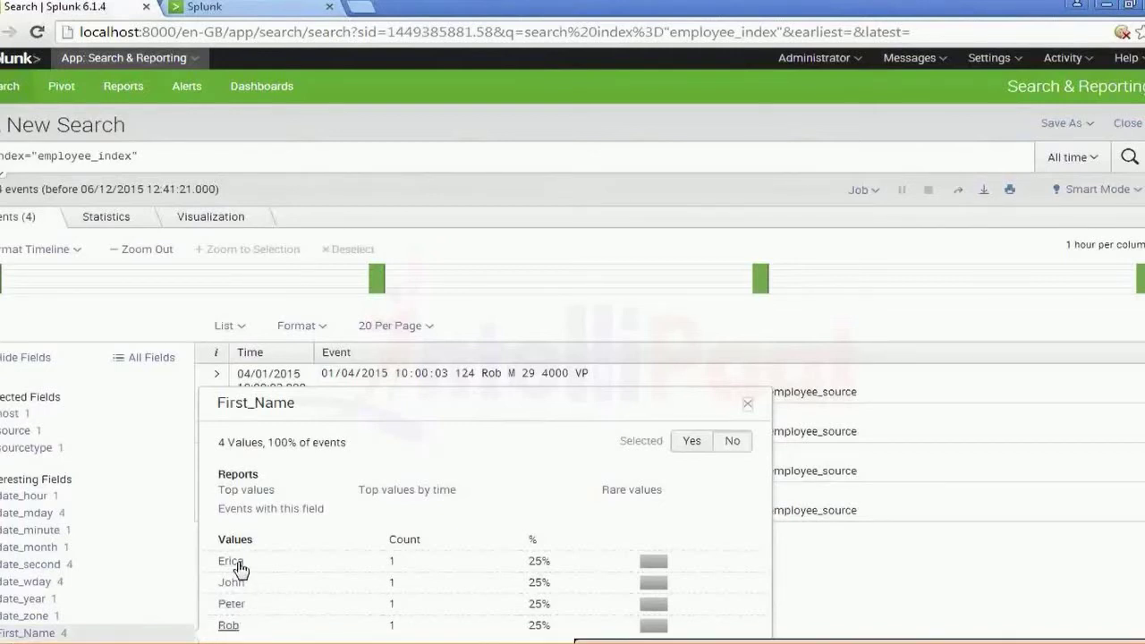
left_click(974, 575)
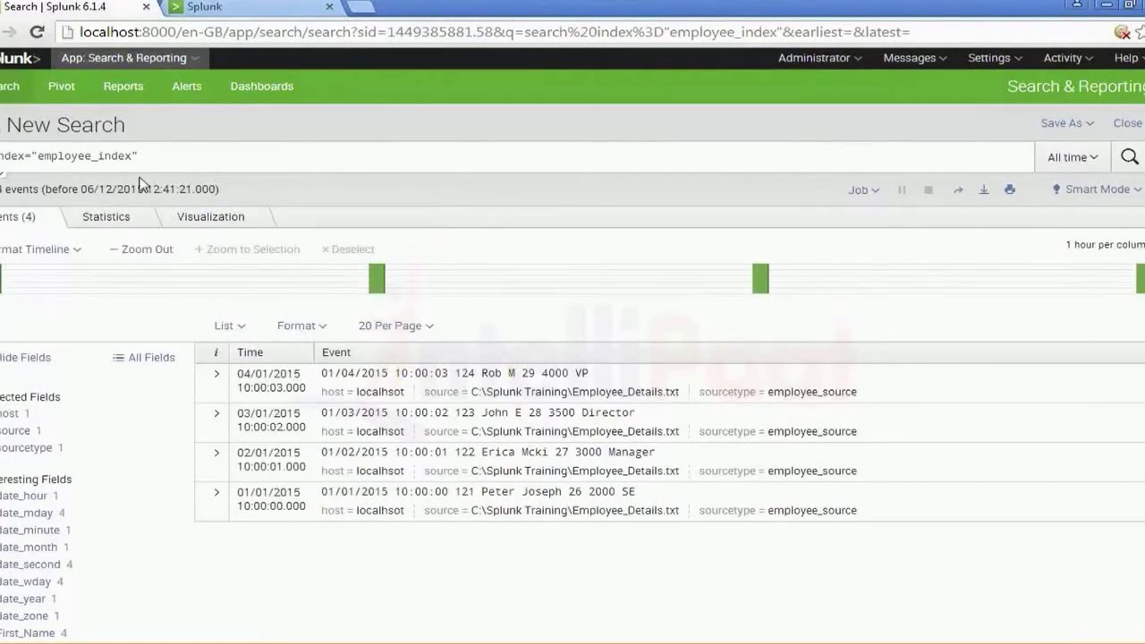
Step: Generate a regex in the interactive field extractor using the last name from the 01/01/2015 event as the sample value
left_click(222, 9)
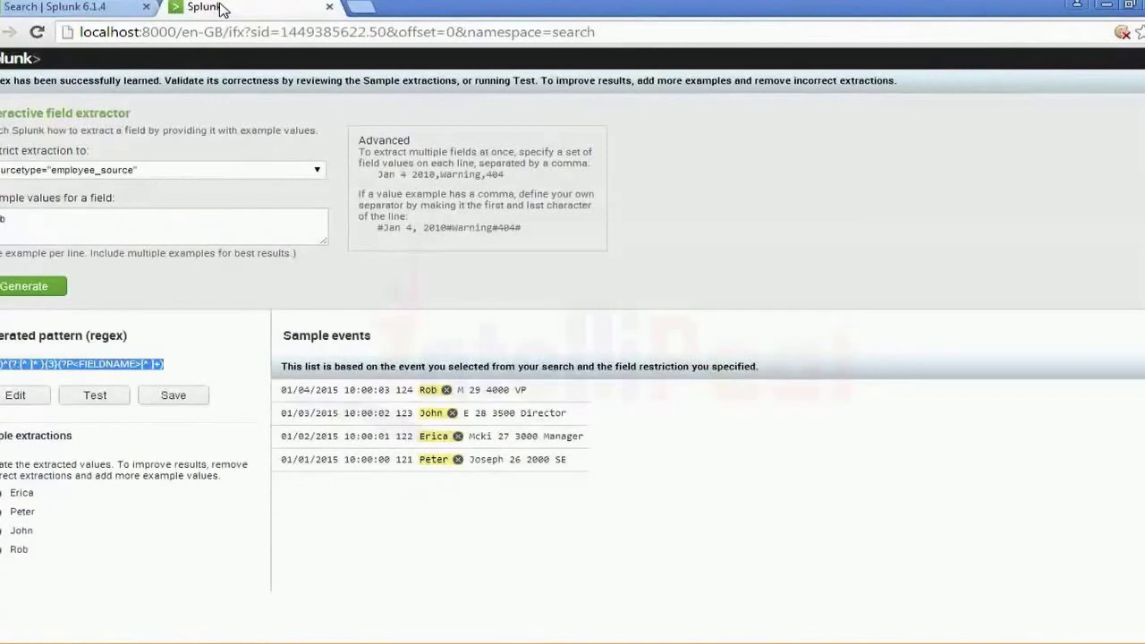
left_click(71, 216)
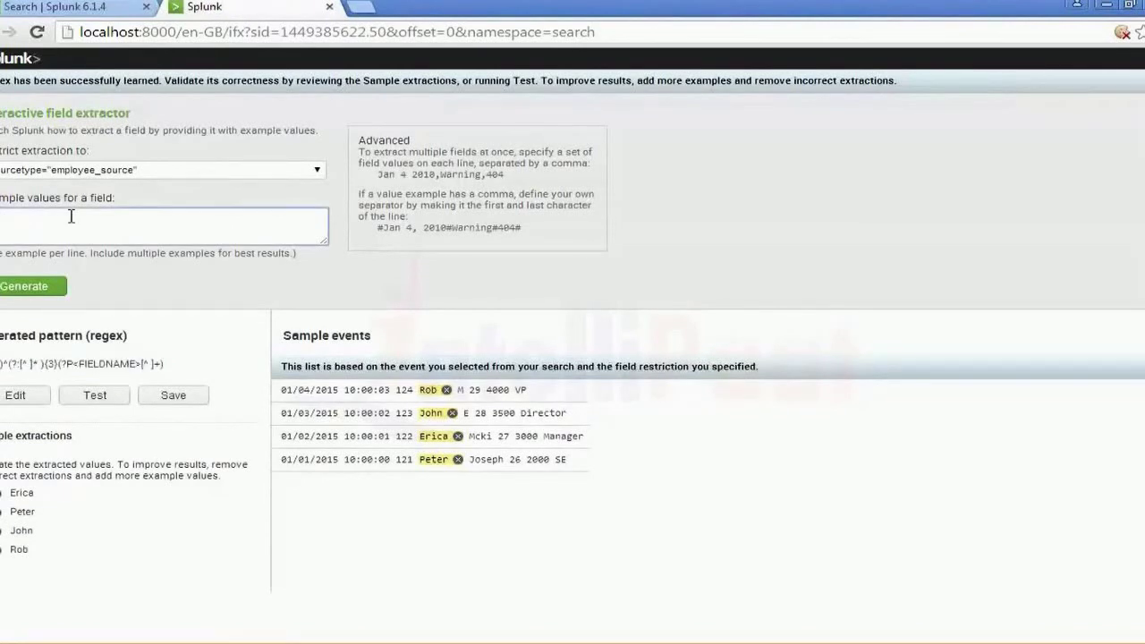
type("Joseph")
left_click(28, 288)
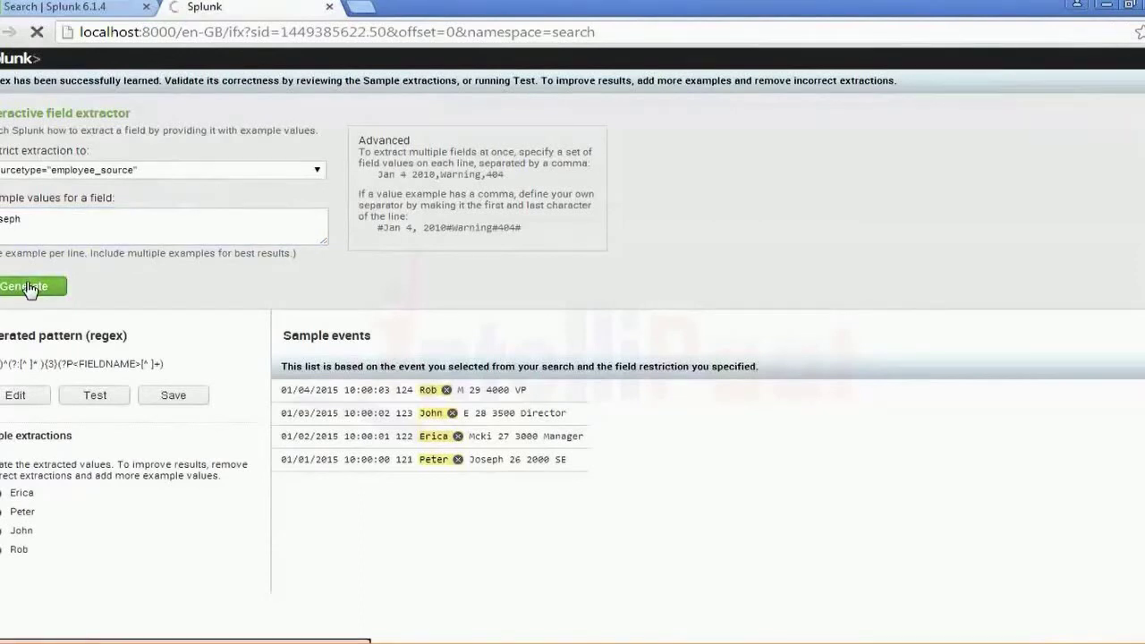
Step: Add the last name from the 01/02/2015 event after a comma as a second sample, regenerate the regex and select the FIELDNAME2 pattern
left_click(39, 219)
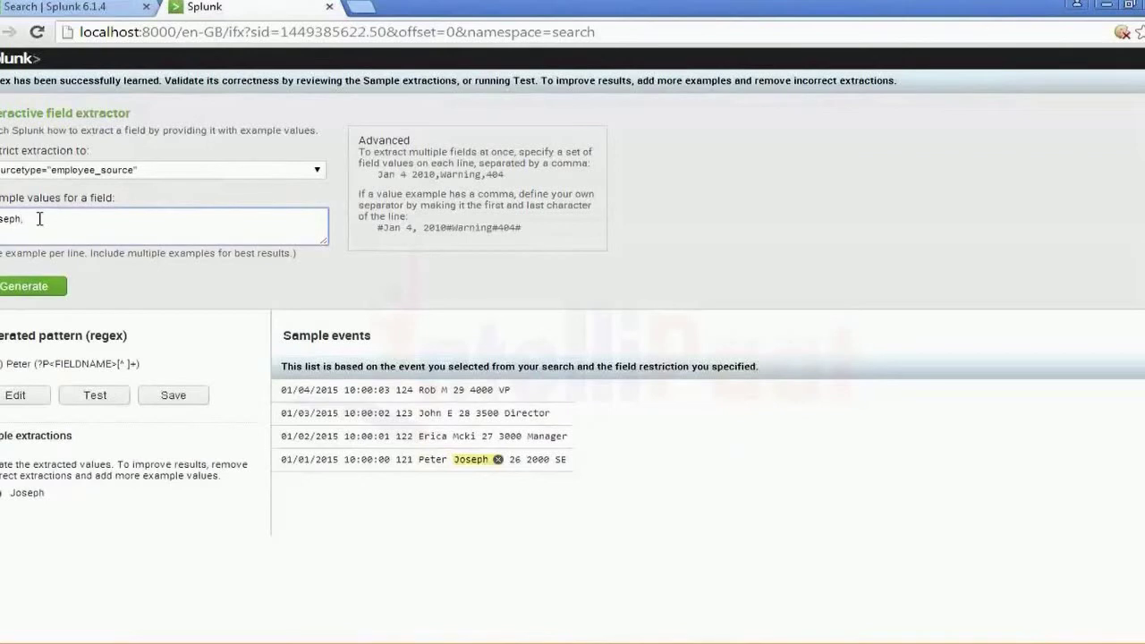
type(",Mcki")
left_click(3, 288)
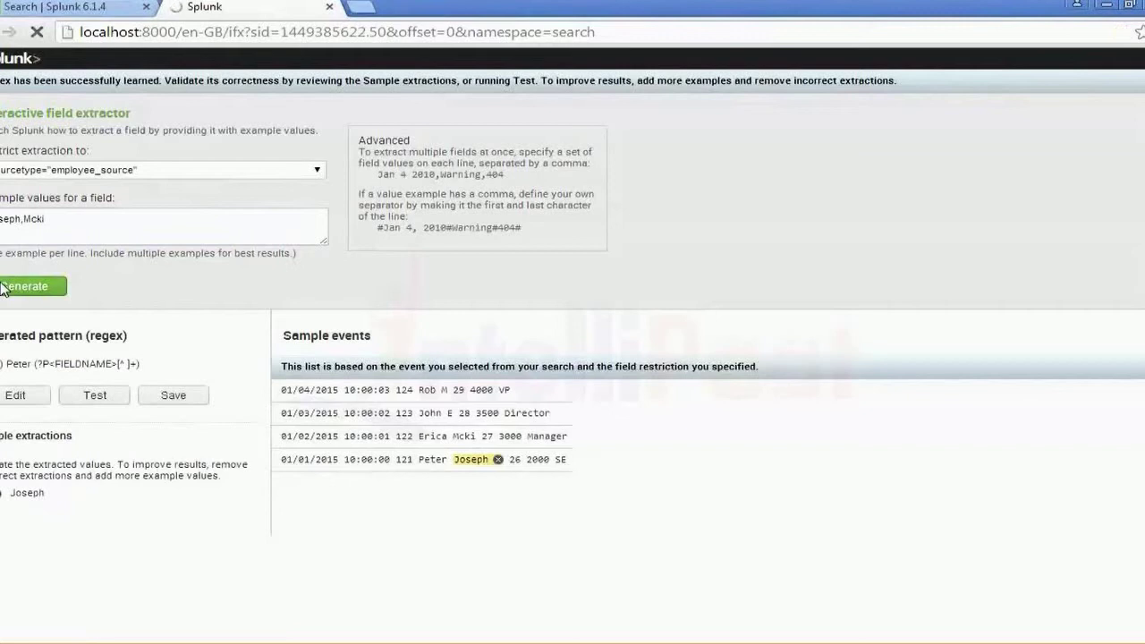
left_click(39, 279)
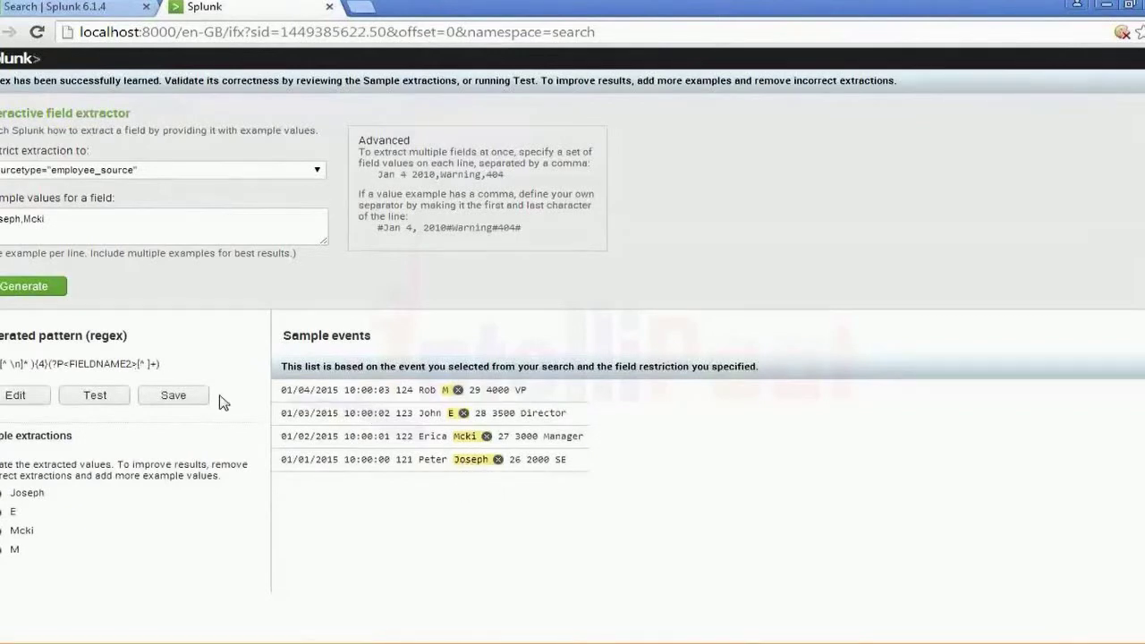
left_click_drag(162, 364, 2, 365)
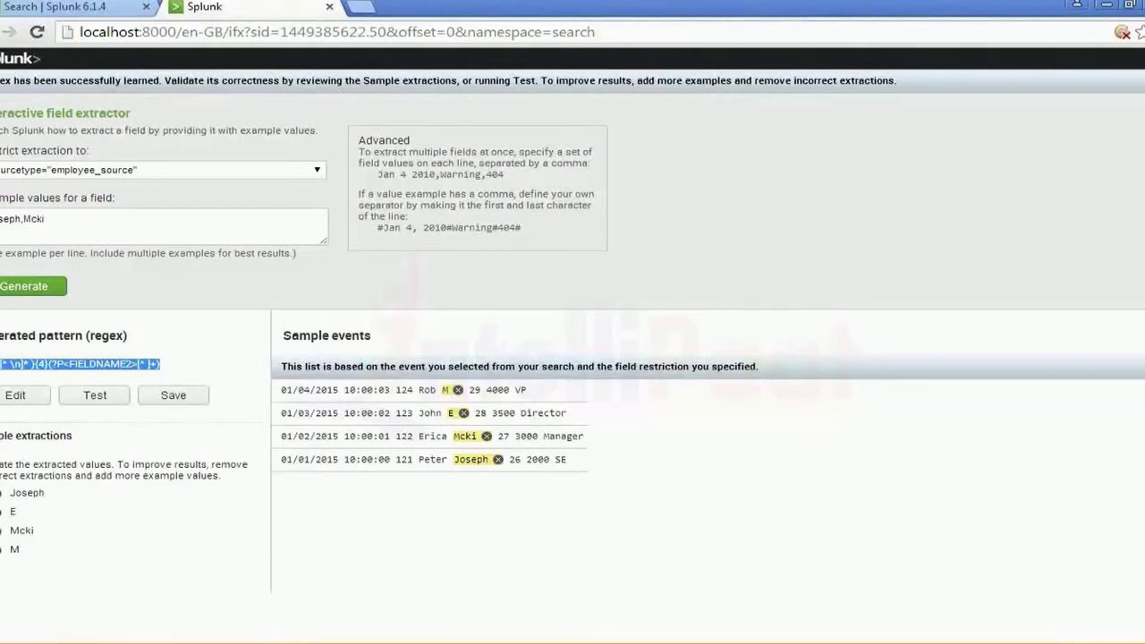
Step: Return to the Splunk search page and start a new field extraction from the Fields settings
left_click(54, 6)
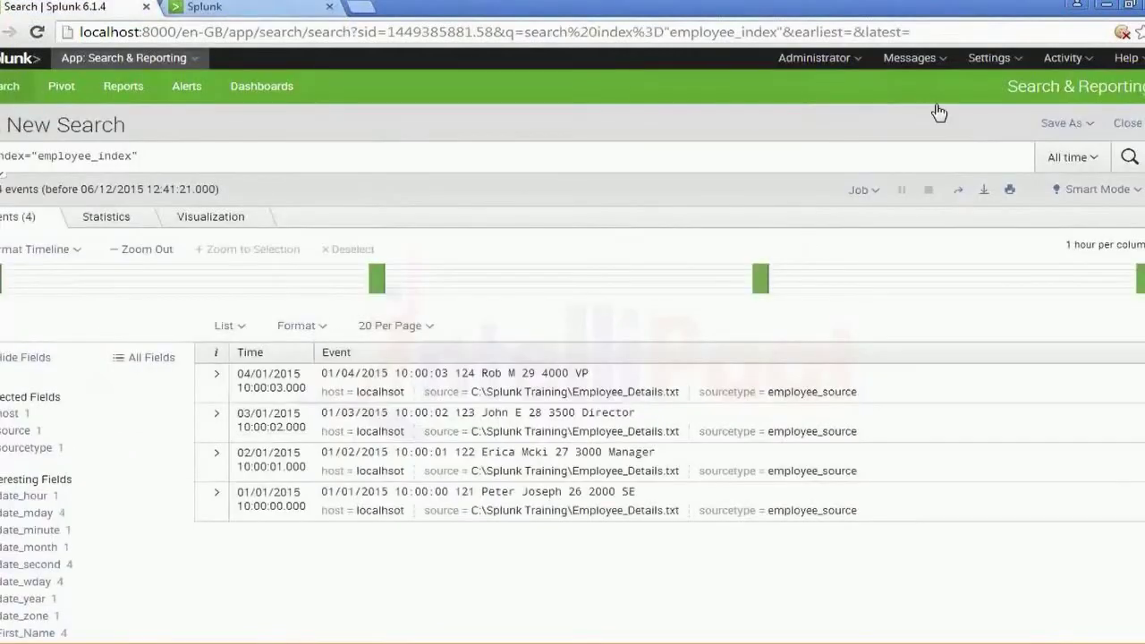
left_click(1020, 61)
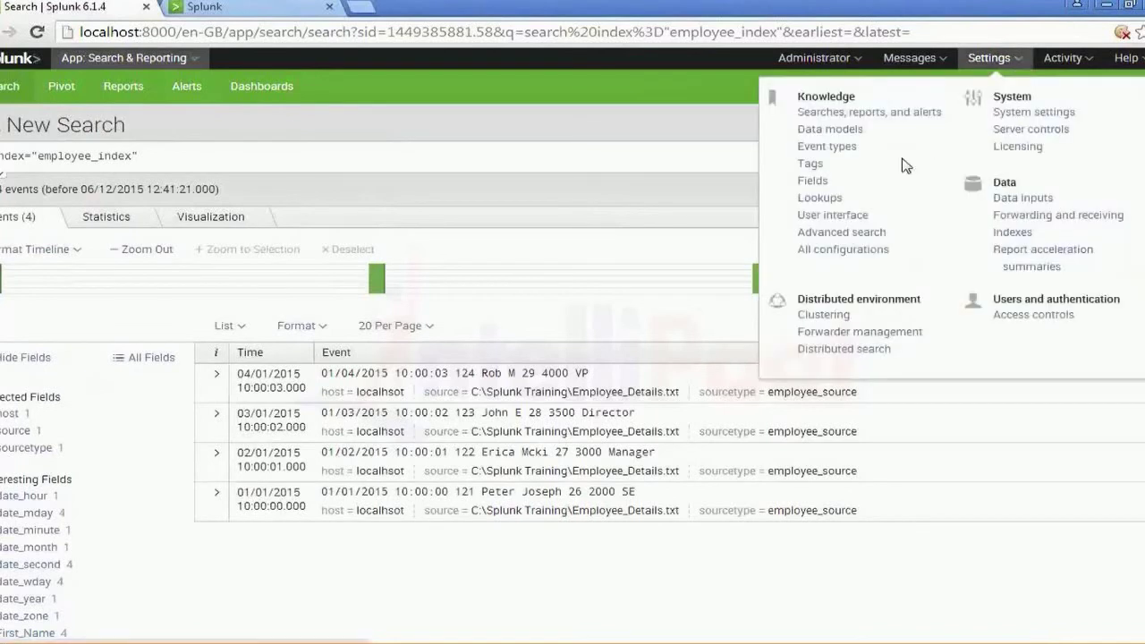
left_click(823, 185)
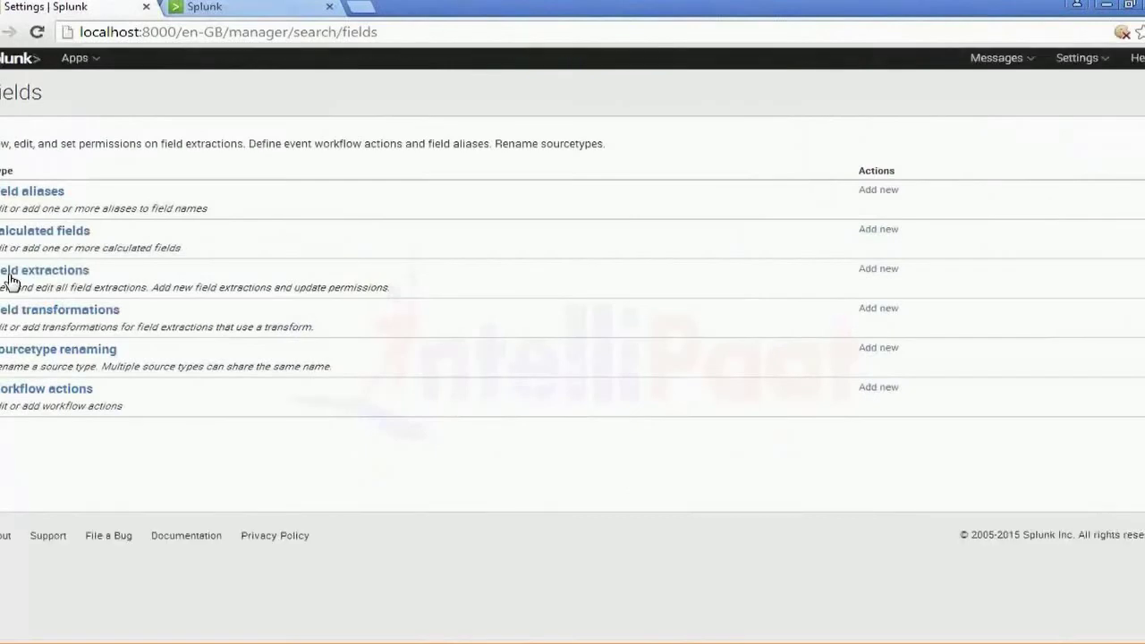
left_click(10, 277)
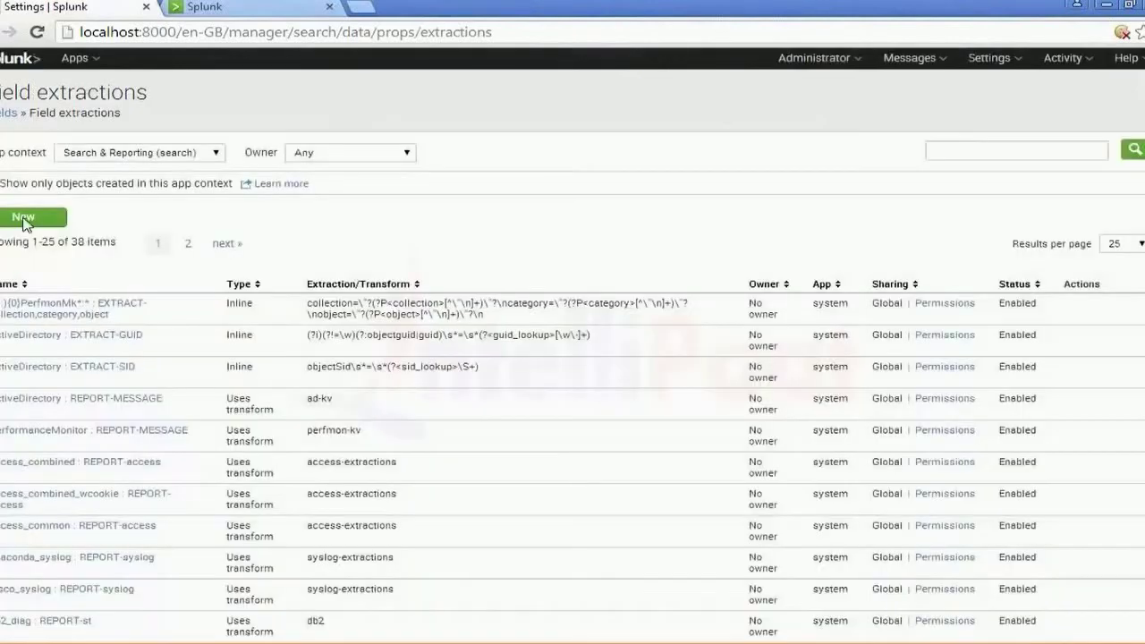
left_click(24, 220)
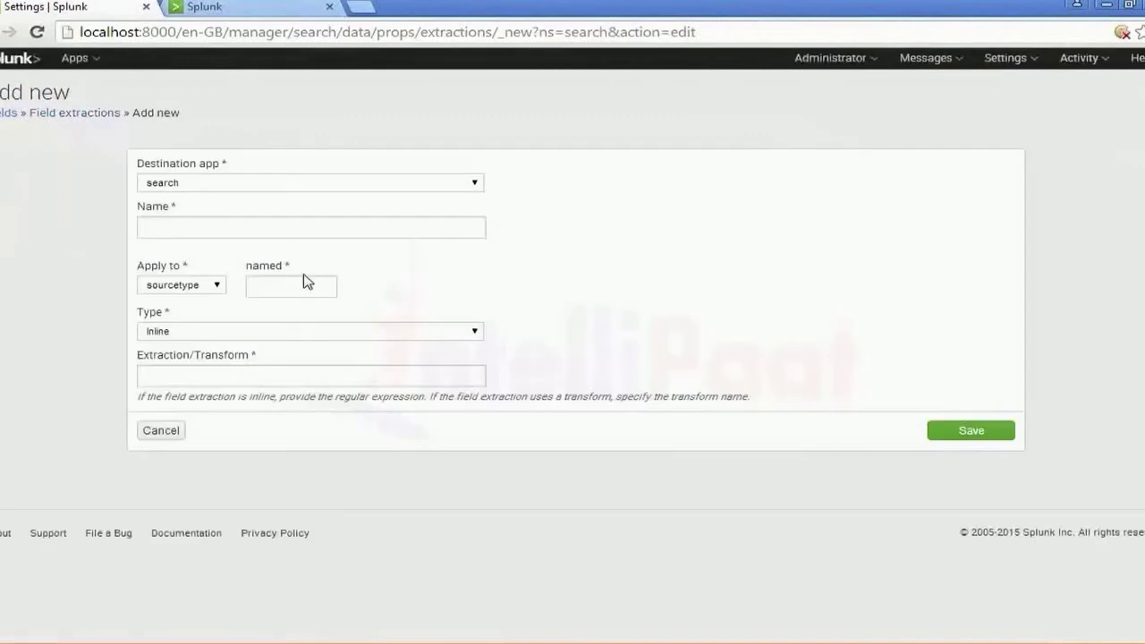
Step: Name the new field extraction Last_Name, apply it to the sourcetype employee_source and keep the type Inline
left_click(279, 230)
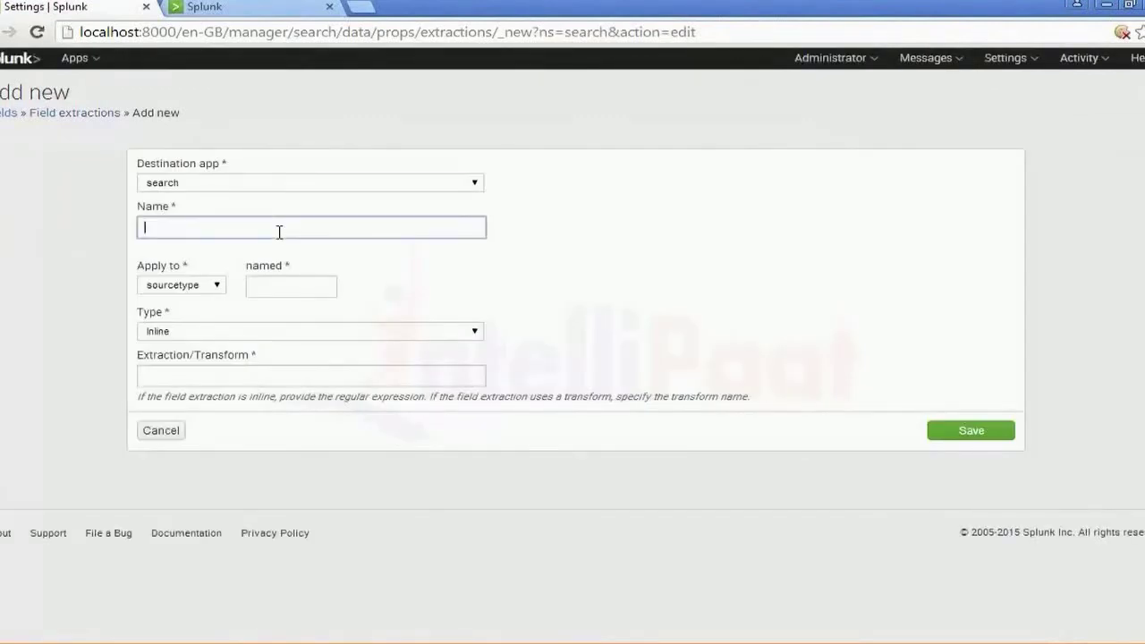
type("Last_Name")
key("Tab")
key("Tab")
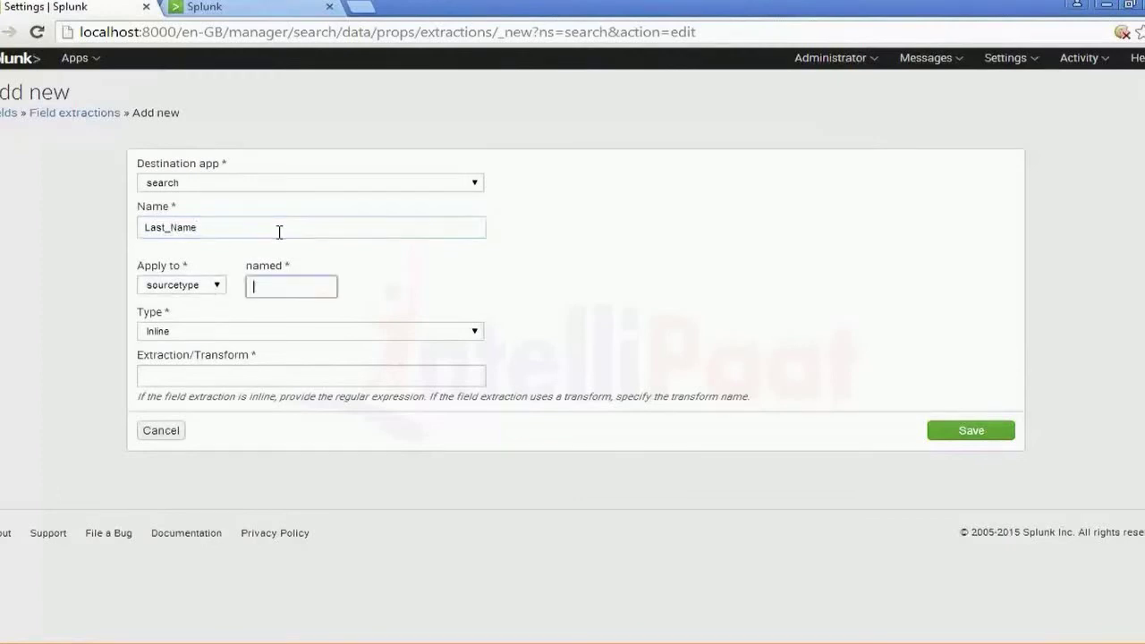
type("employee_source")
key("Tab")
key("Tab")
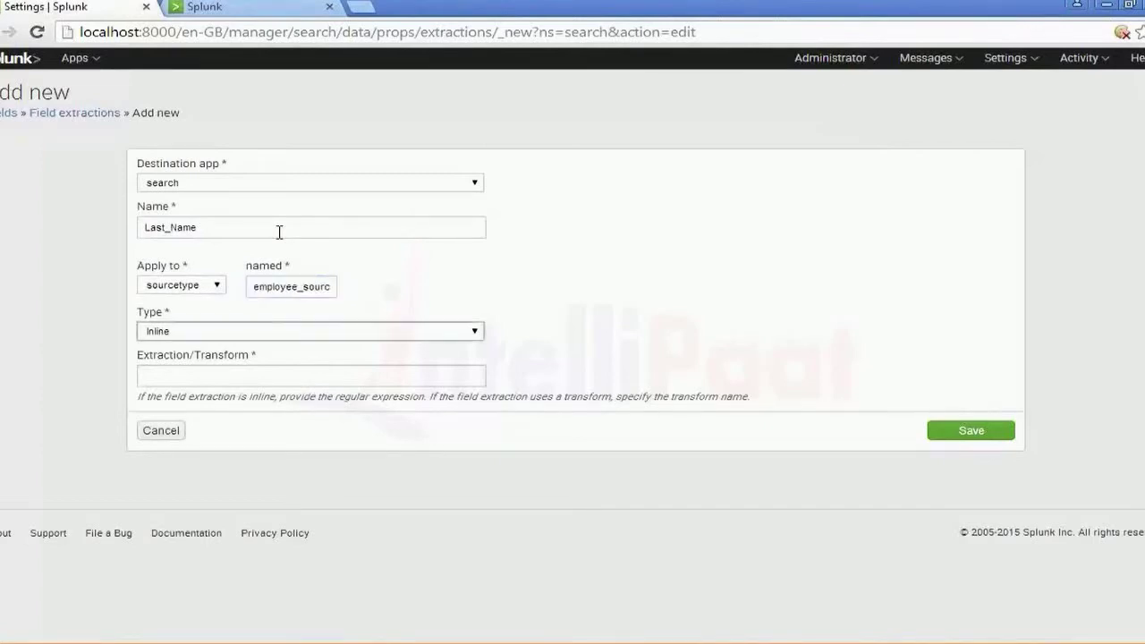
Step: Paste (?:[^ \n]* ){4}(?P<FIELDNAME2>[^ ]+) as the extraction, rename its capture group to Last_Name and save
type("(?:[^ \\n]* ){4}(?P<FIELDNAME2>[^ ]+)")
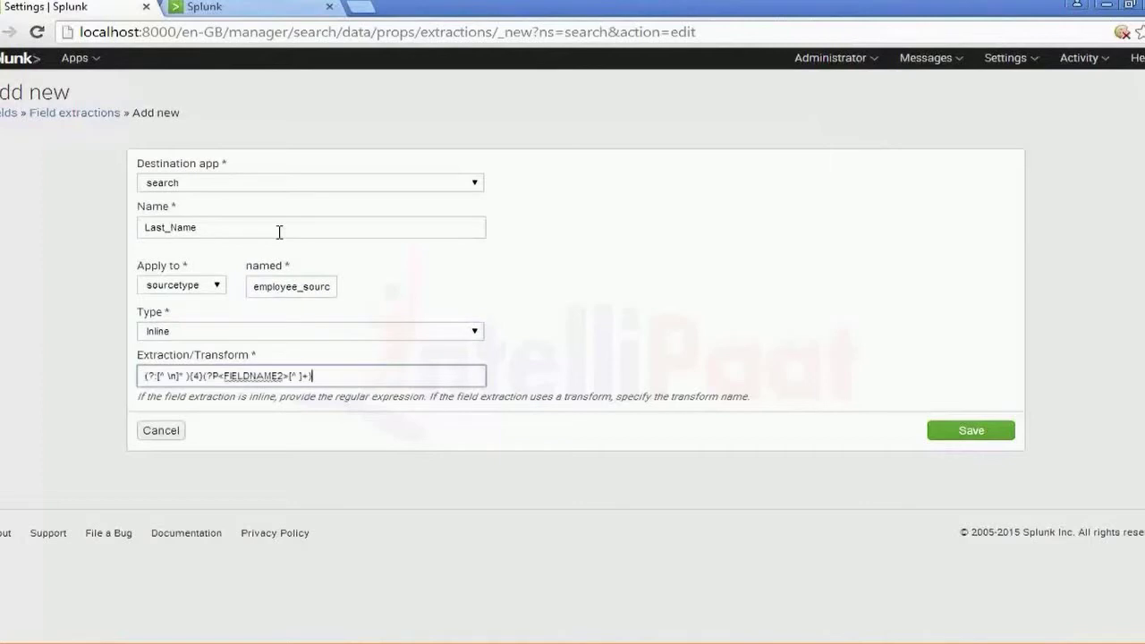
left_click(285, 377)
key("BackSpace")
key("BackSpace")
key("BackSpace")
key("BackSpace")
key("BackSpace")
key("BackSpace")
key("BackSpace")
key("BackSpace")
key("BackSpace")
key("BackSpace")
type("Last_Name")
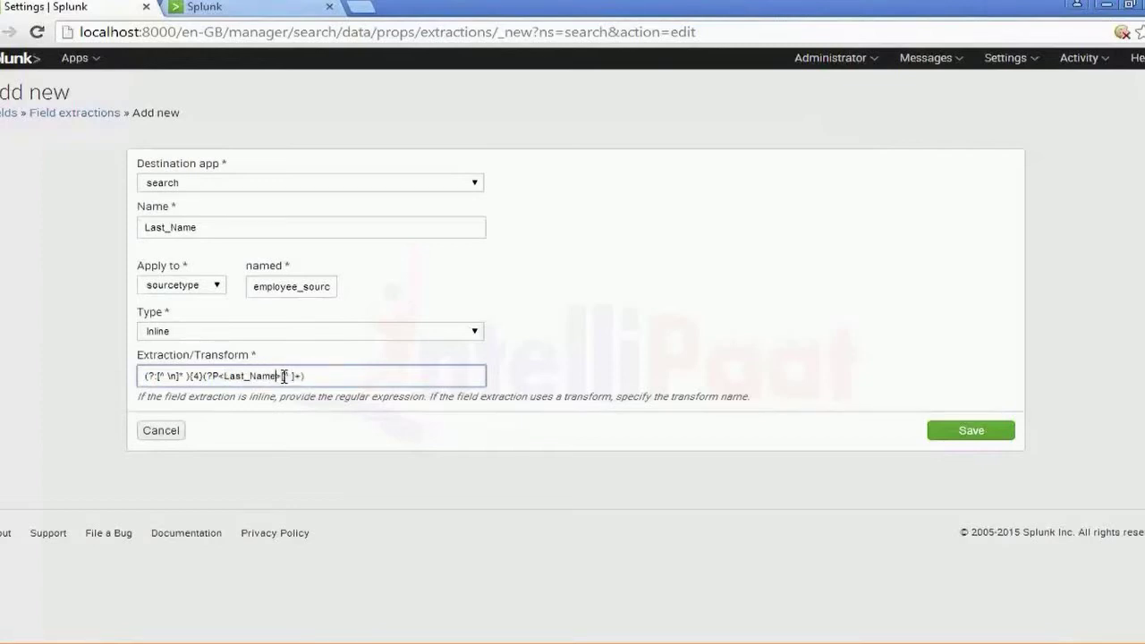
left_click(956, 433)
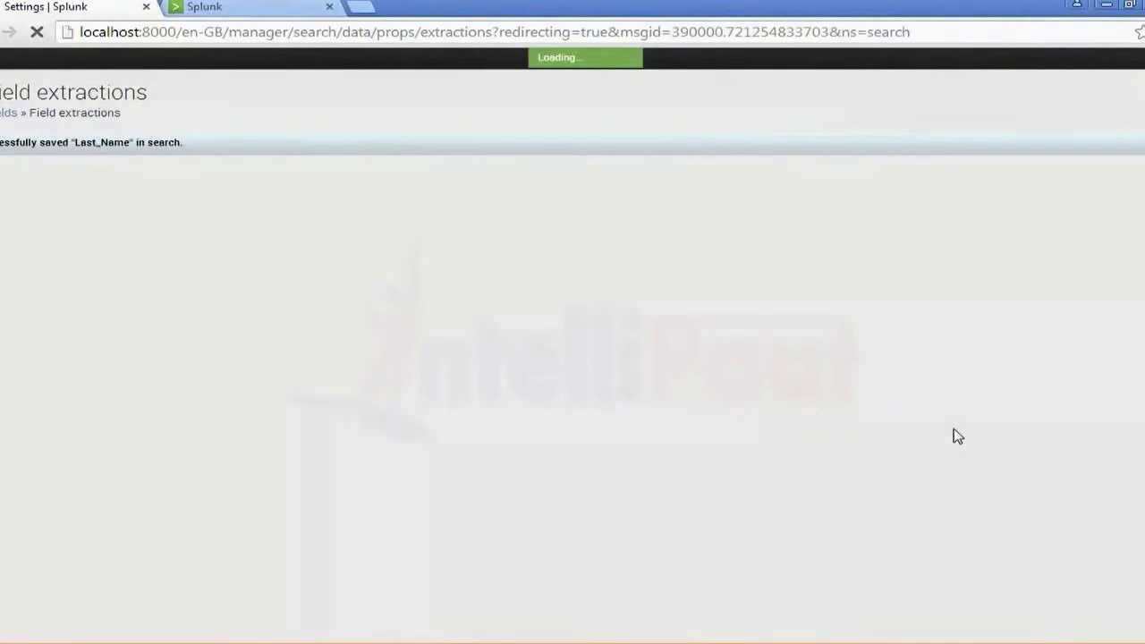
Step: Filter the field extractions by "employee" and open the permissions of the employee_source Last_Name extraction
left_click(1052, 175)
type("employee")
key("Return")
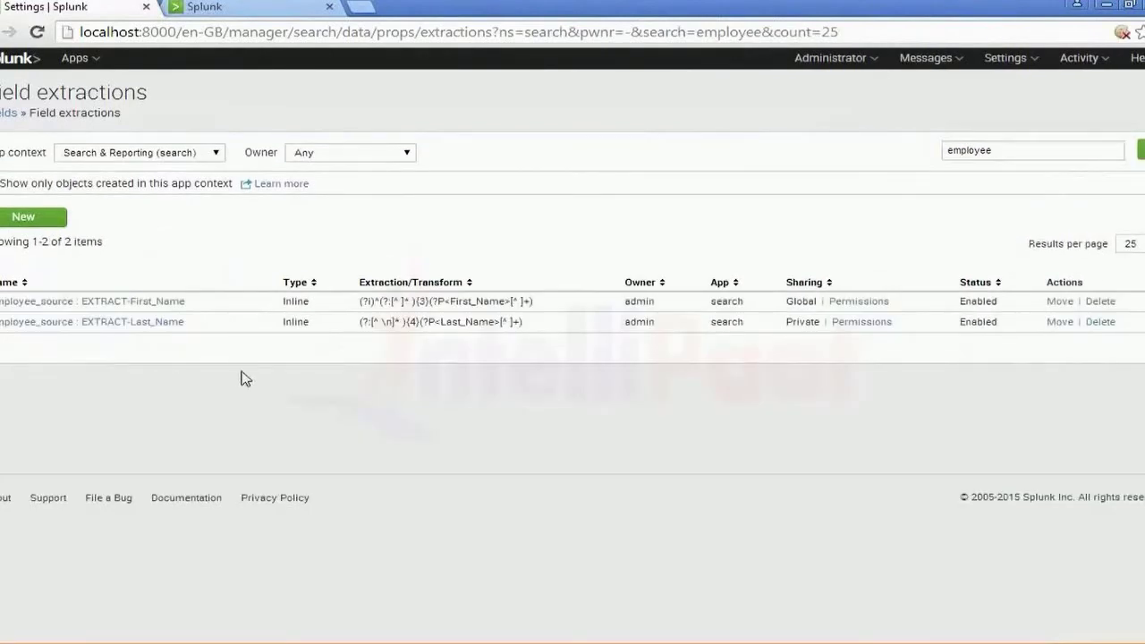
left_click(862, 322)
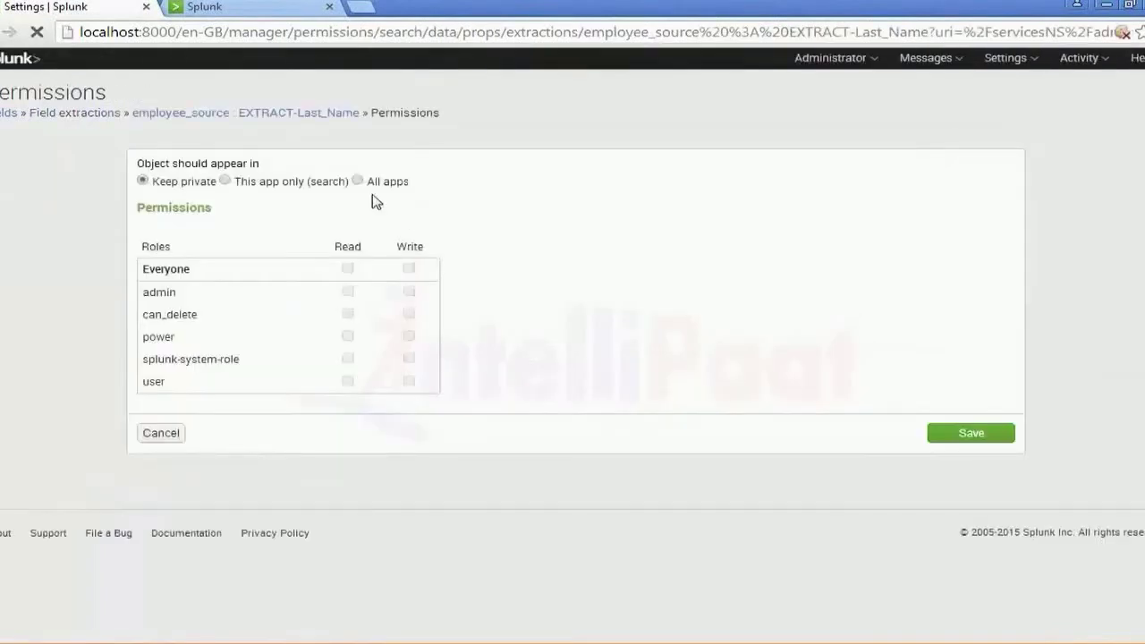
Step: Share the Last_Name extraction with all apps, granting Read to Everyone and Write to admin, and save the permissions
left_click(358, 181)
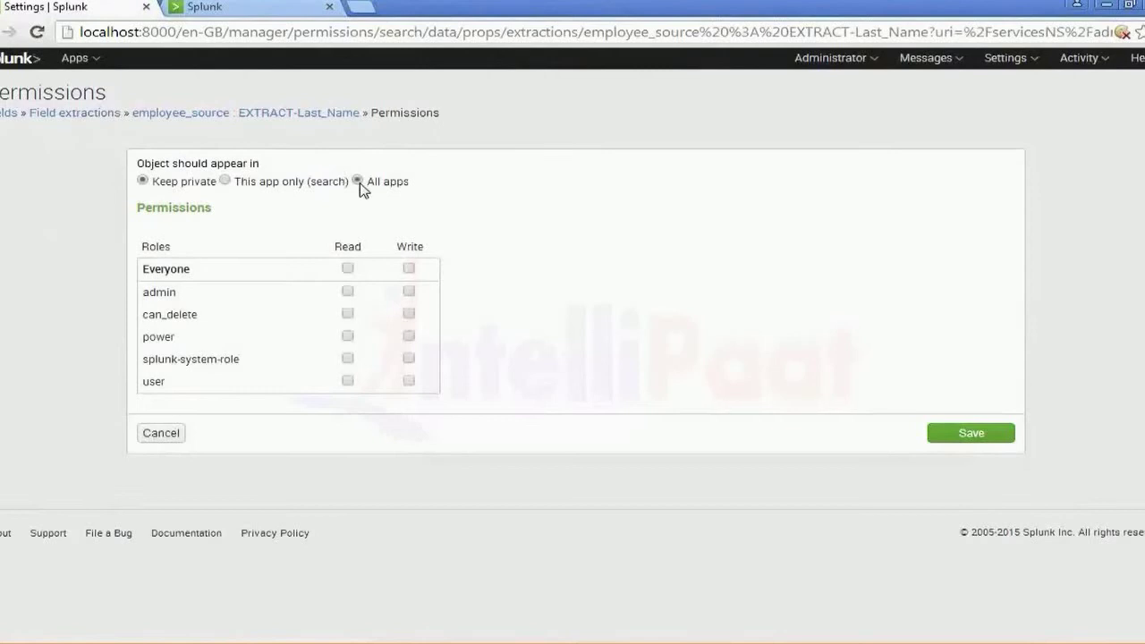
left_click(348, 269)
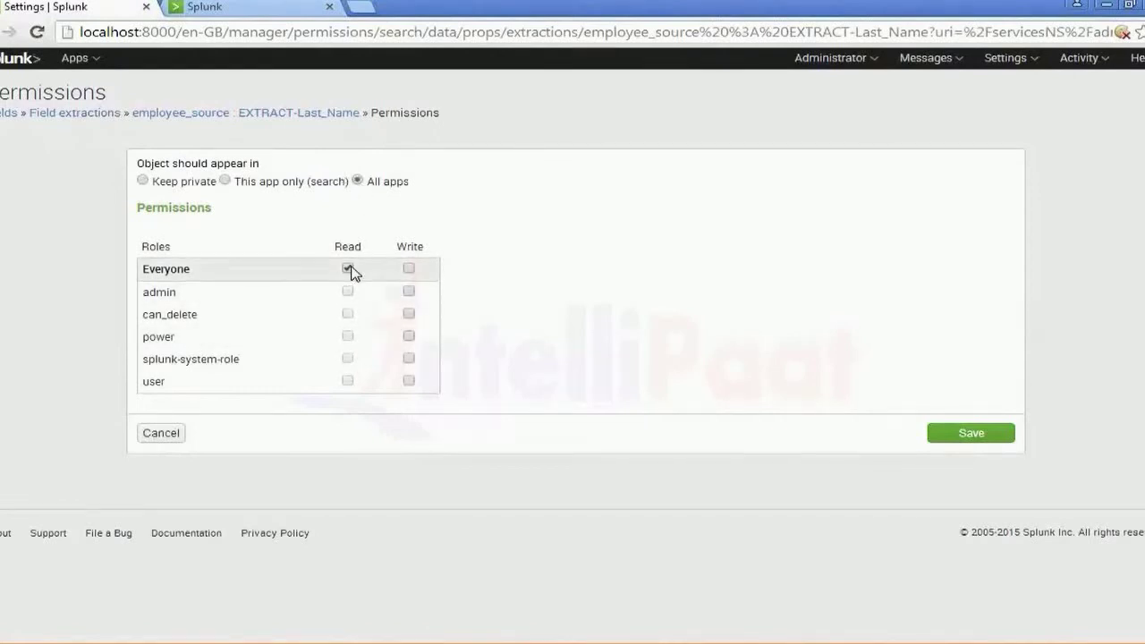
left_click(409, 292)
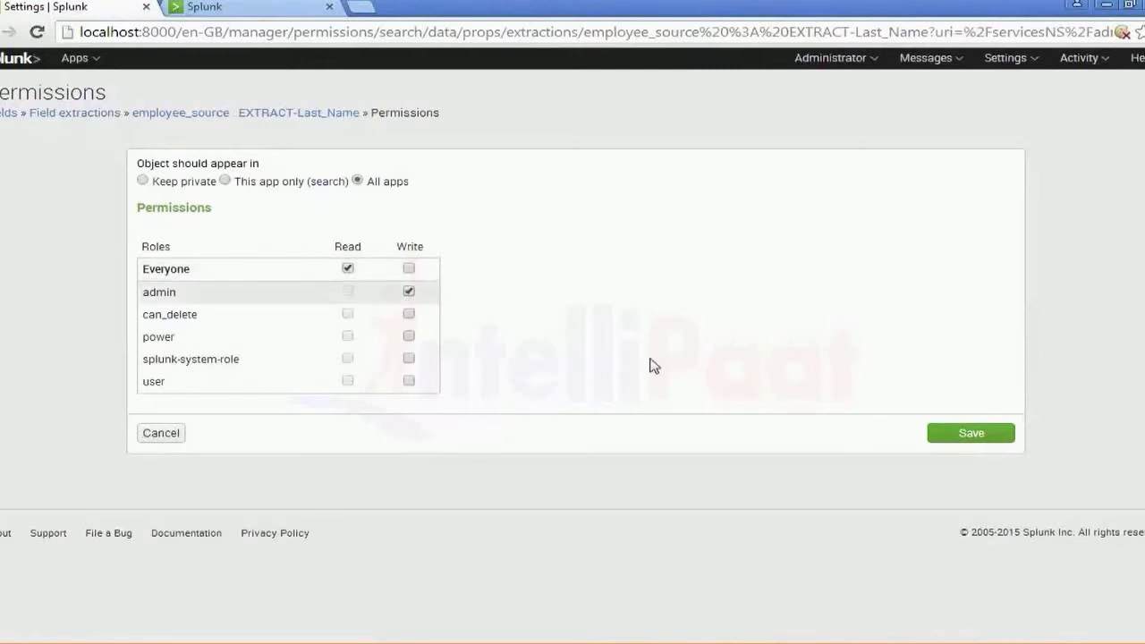
left_click(985, 437)
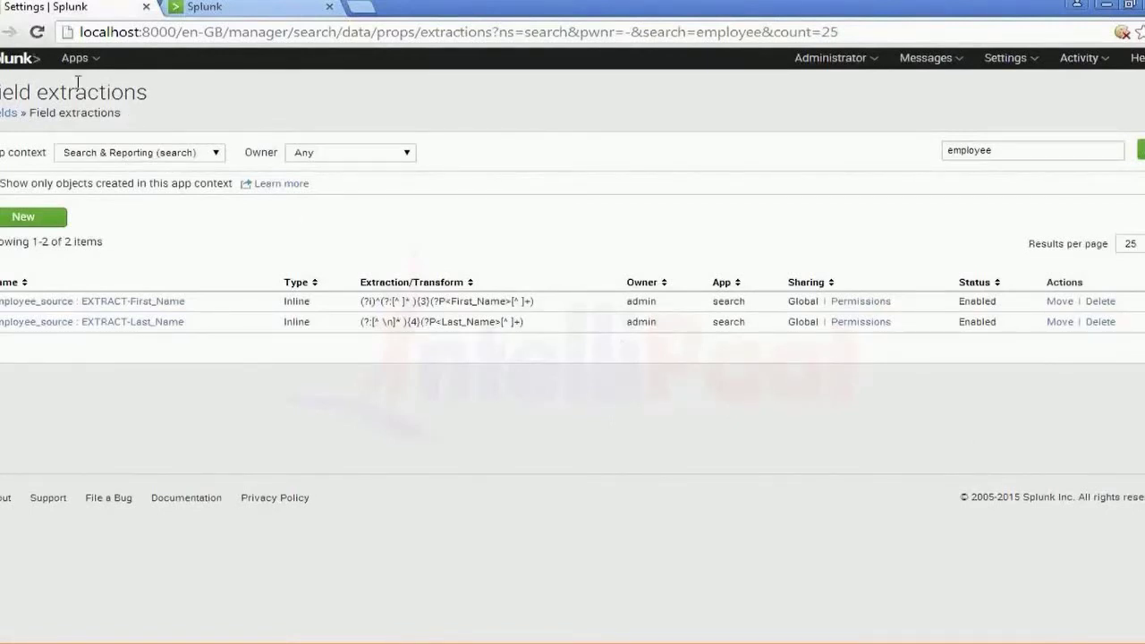
Step: Return to the home page and run a search for index="employee_index" over all time
left_click(15, 59)
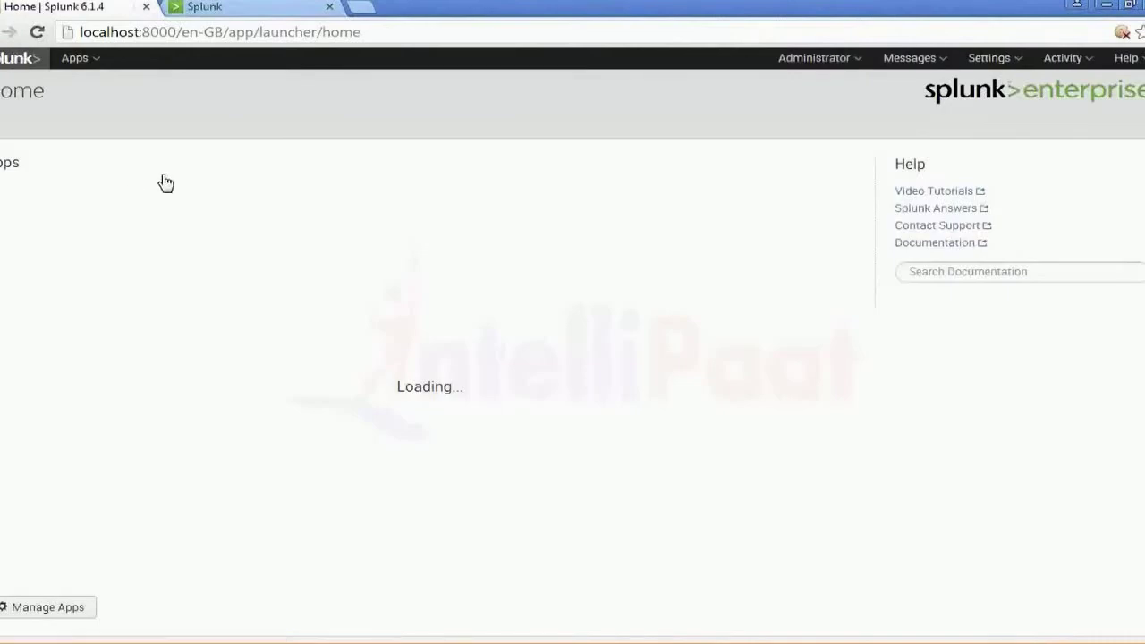
type("index=")
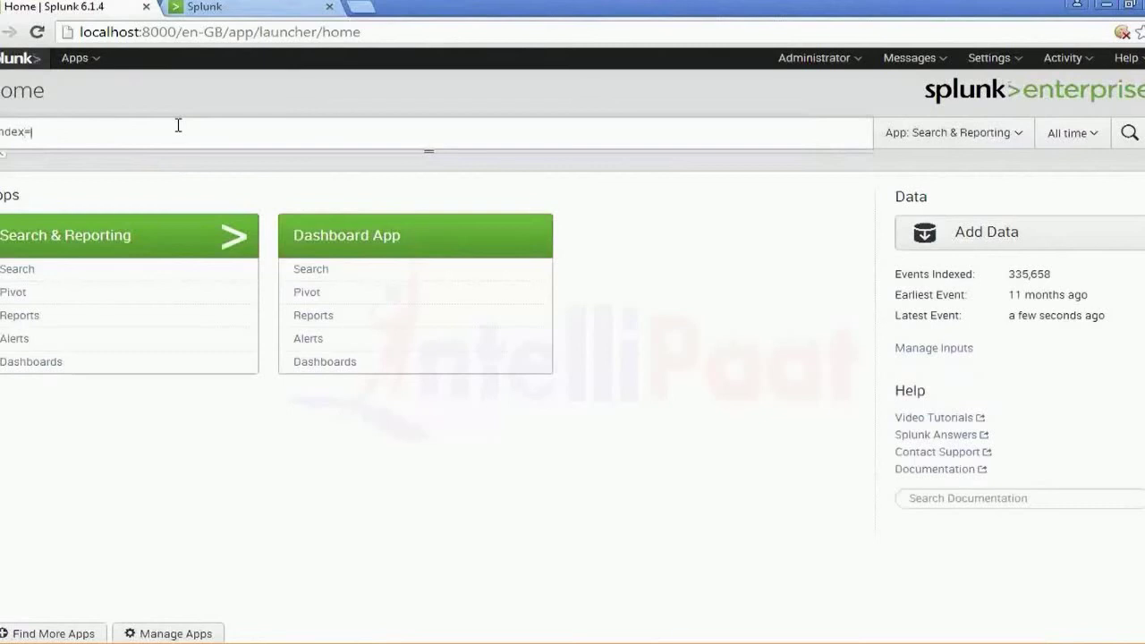
type("employee")
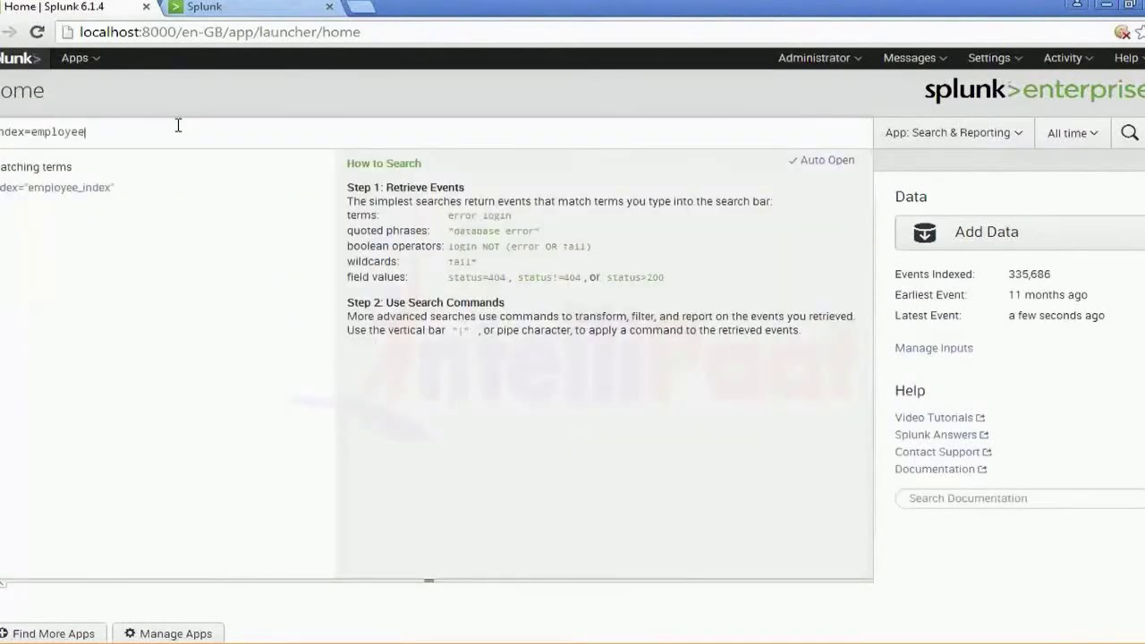
key("Down")
key("Return")
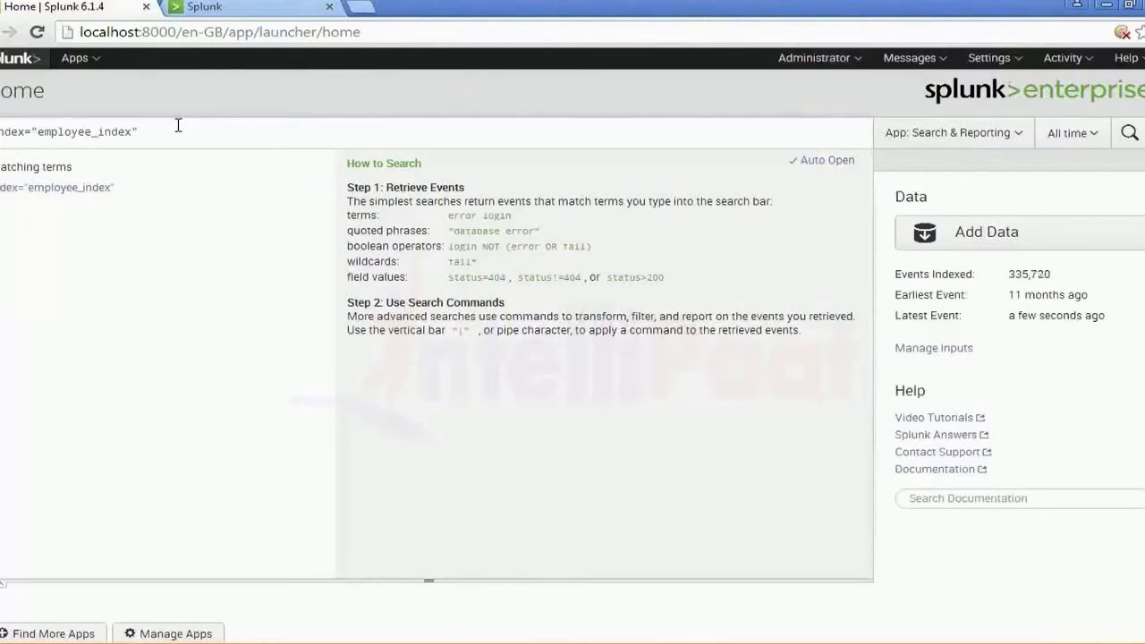
key("Return")
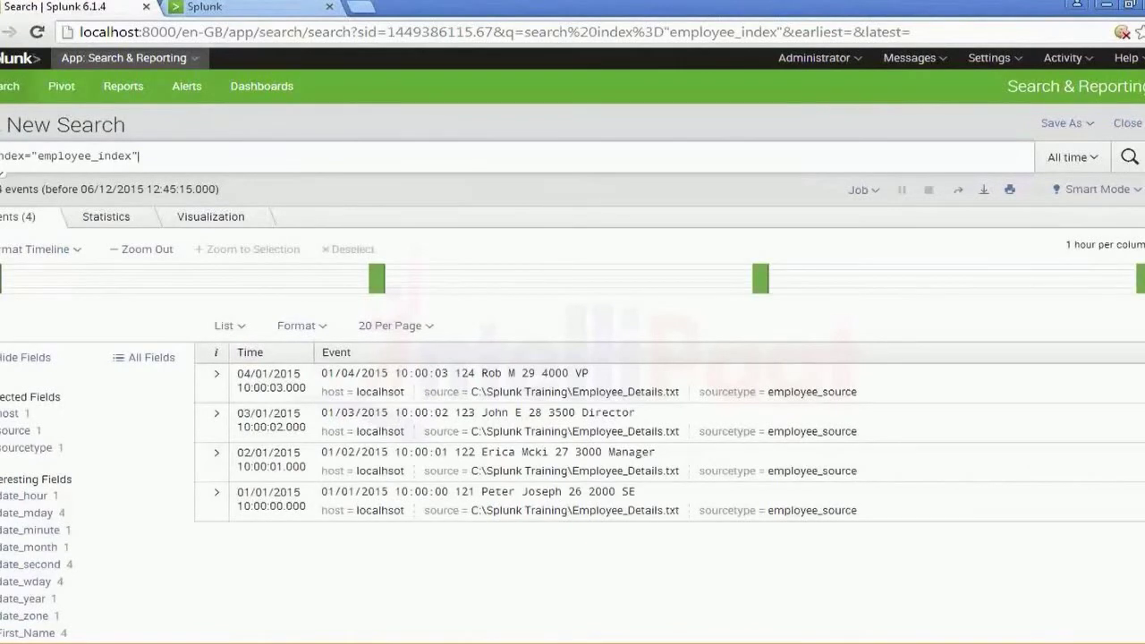
Step: Inspect the values of the Last_Name and First_Name fields in the search results
scroll(573, 358, "down", 1)
scroll(1073, 456, "down", 1)
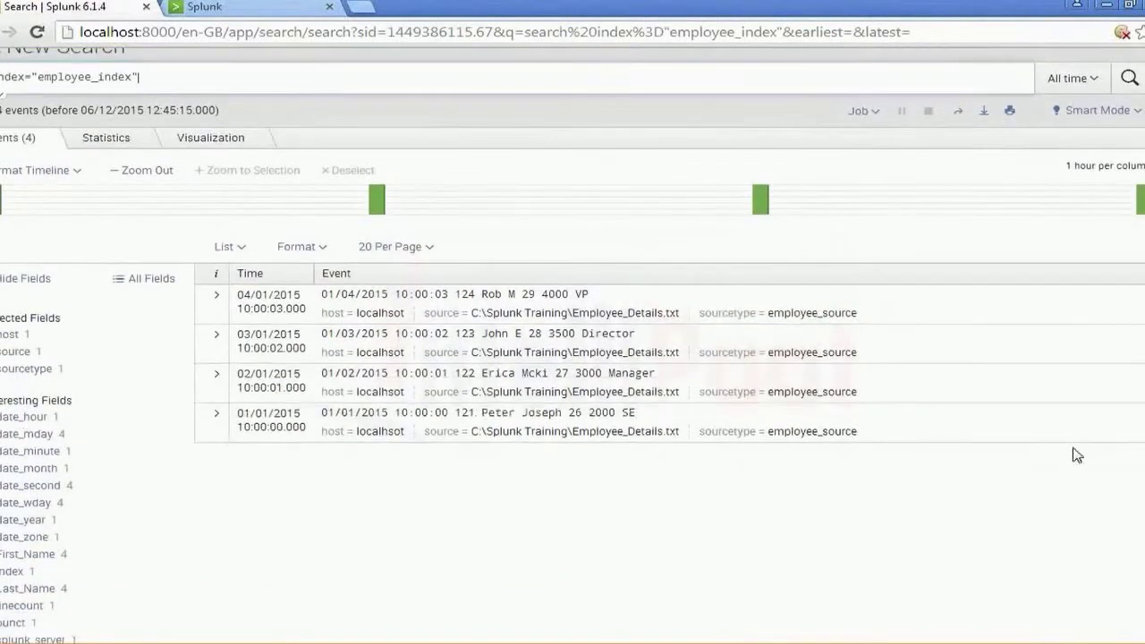
left_click(65, 593)
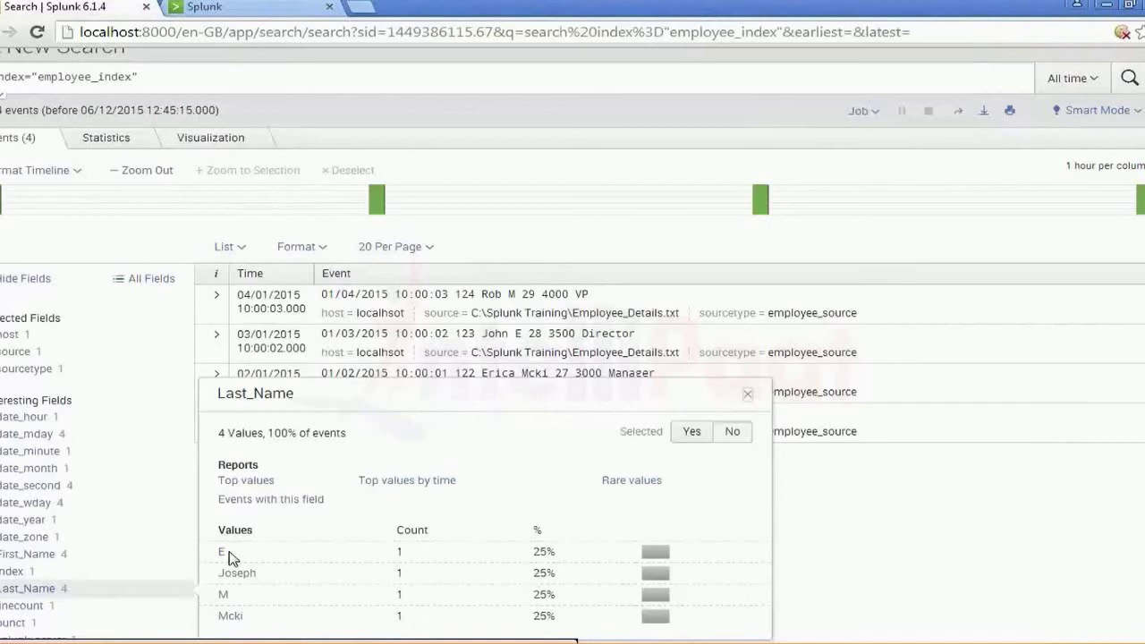
left_click(66, 555)
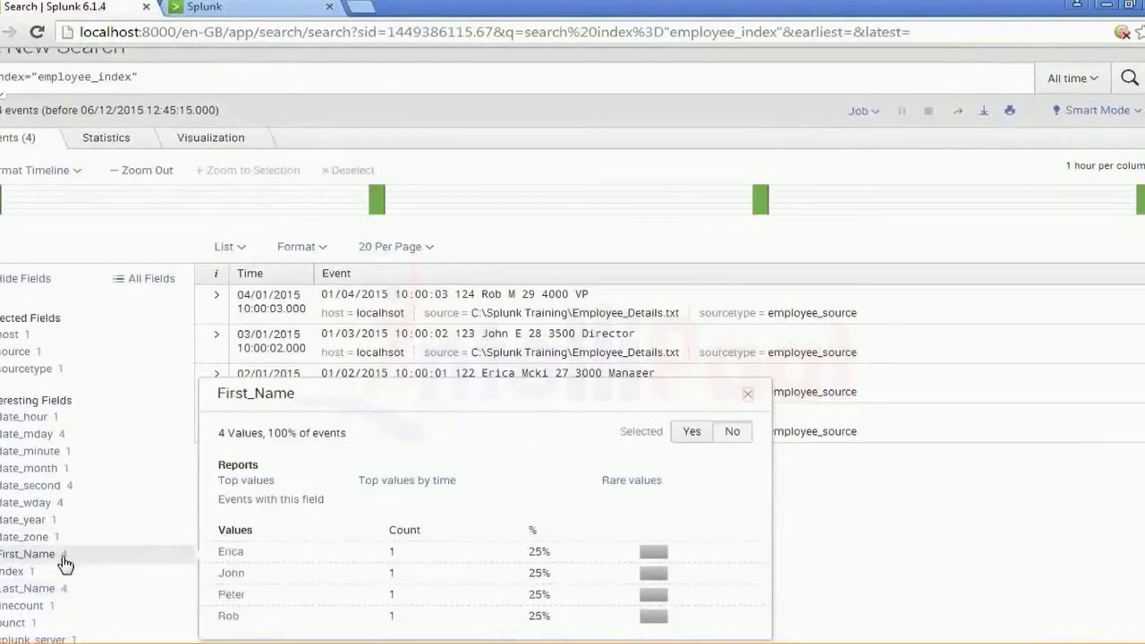
left_click(52, 592)
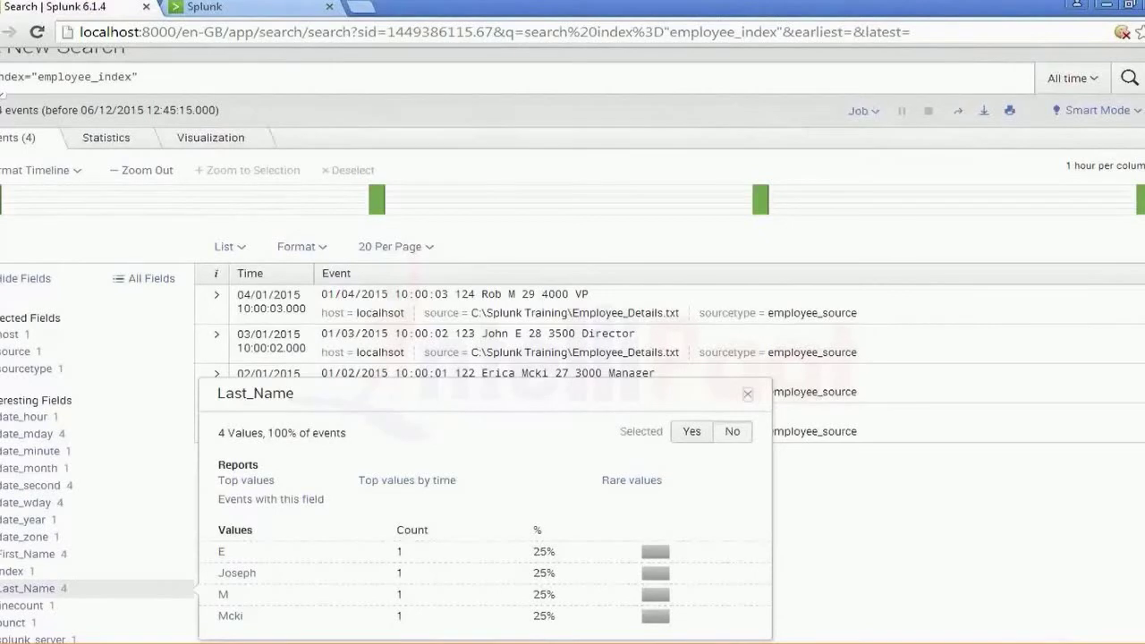
key("Escape")
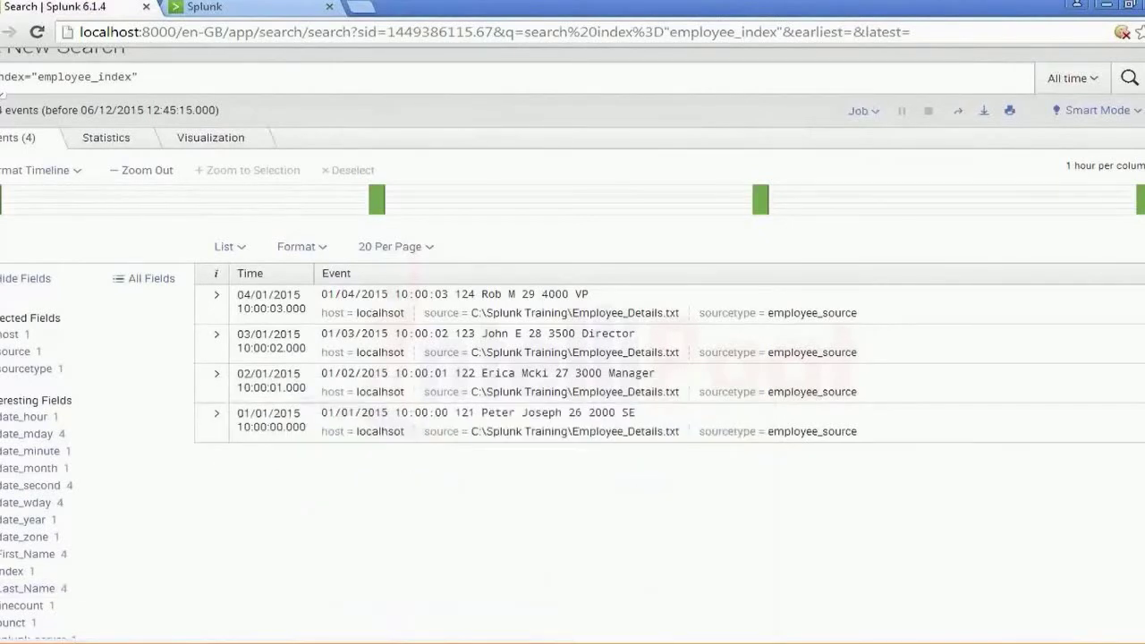
scroll(1006, 67, "up", 1)
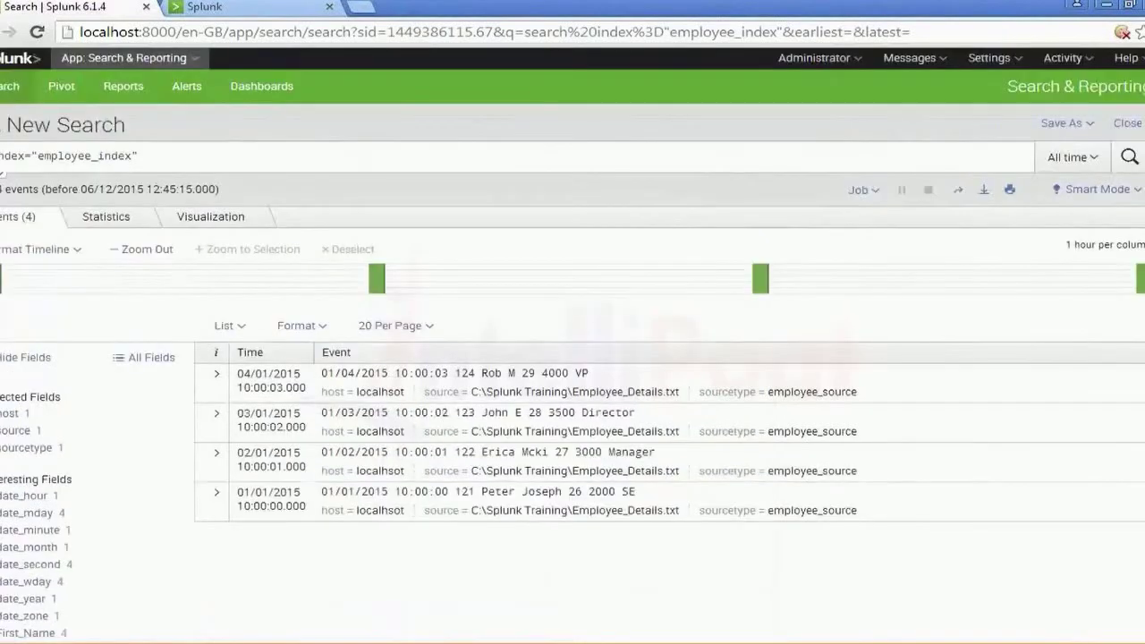
Step: Open the list of calculated fields in the field settings
left_click(1005, 67)
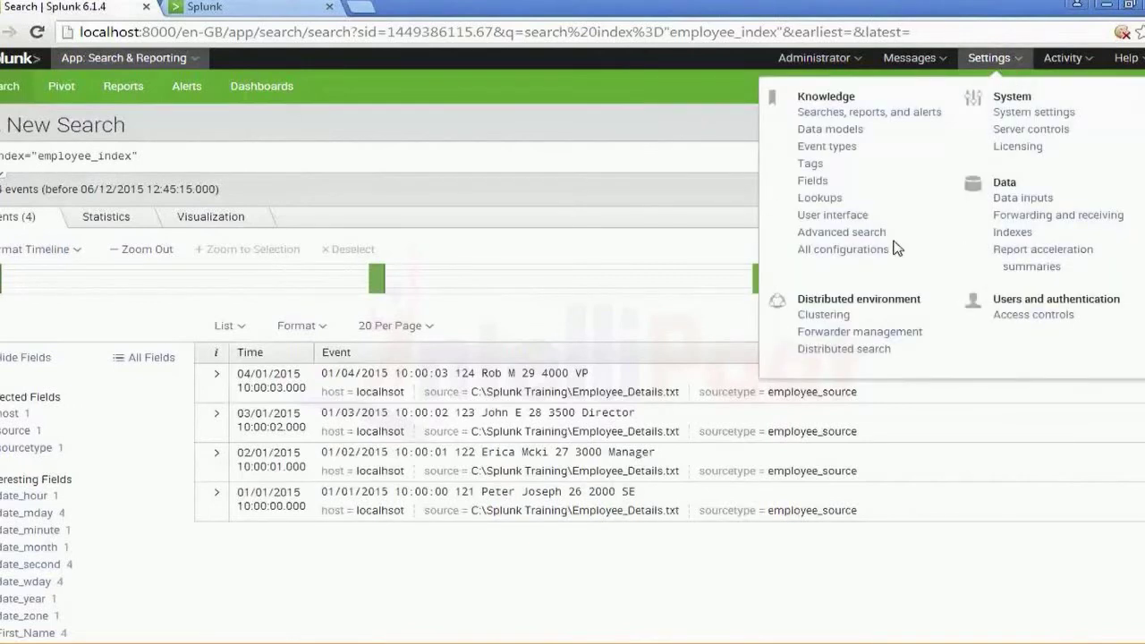
left_click(806, 184)
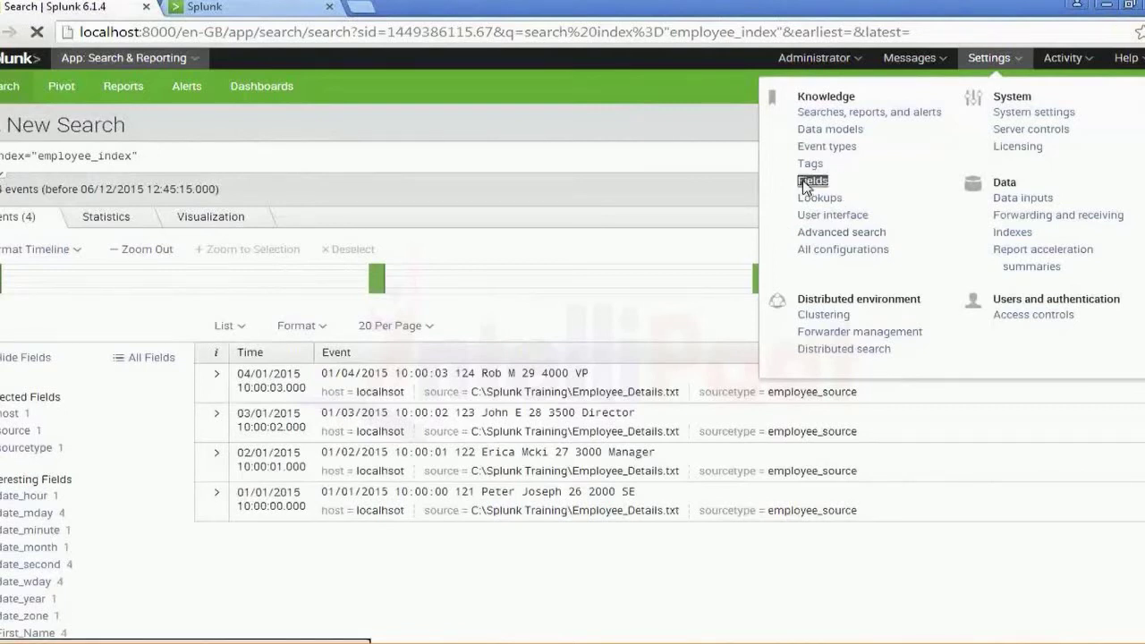
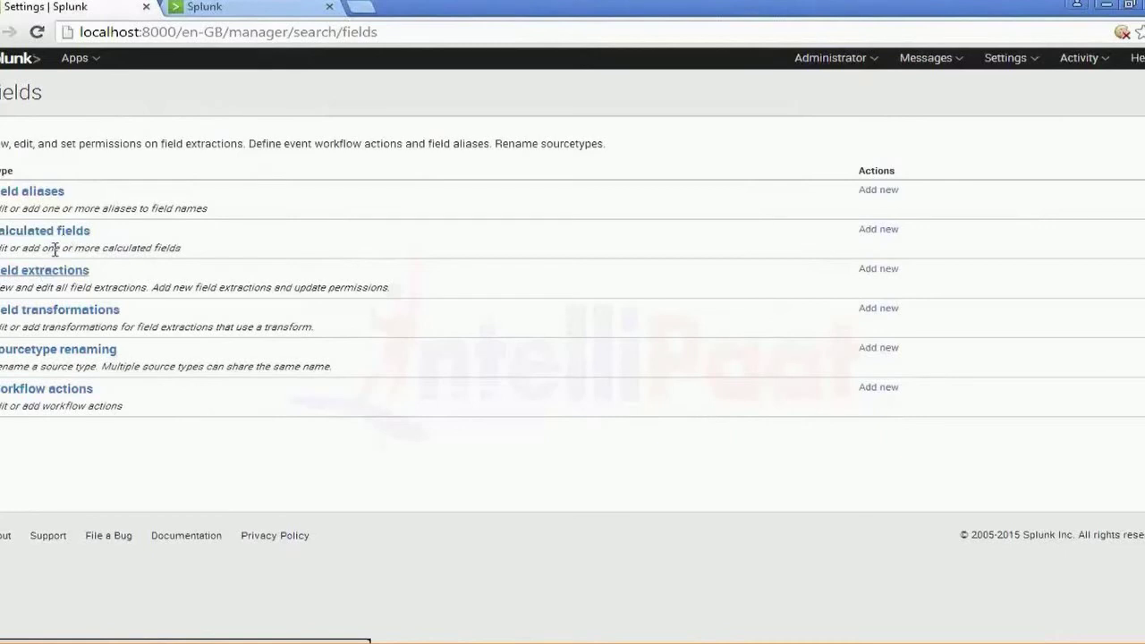
left_click(73, 233)
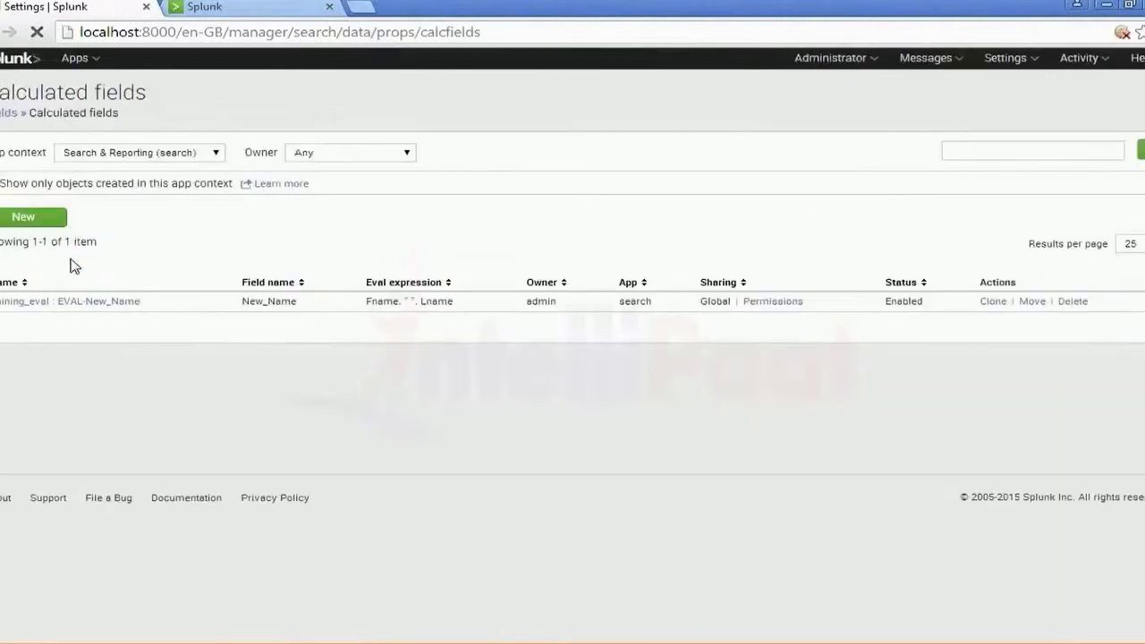
Step: Open the existing training_eval New_Name calculated field as a reference and return to the calculated fields list
left_click_drag(74, 265, 78, 305)
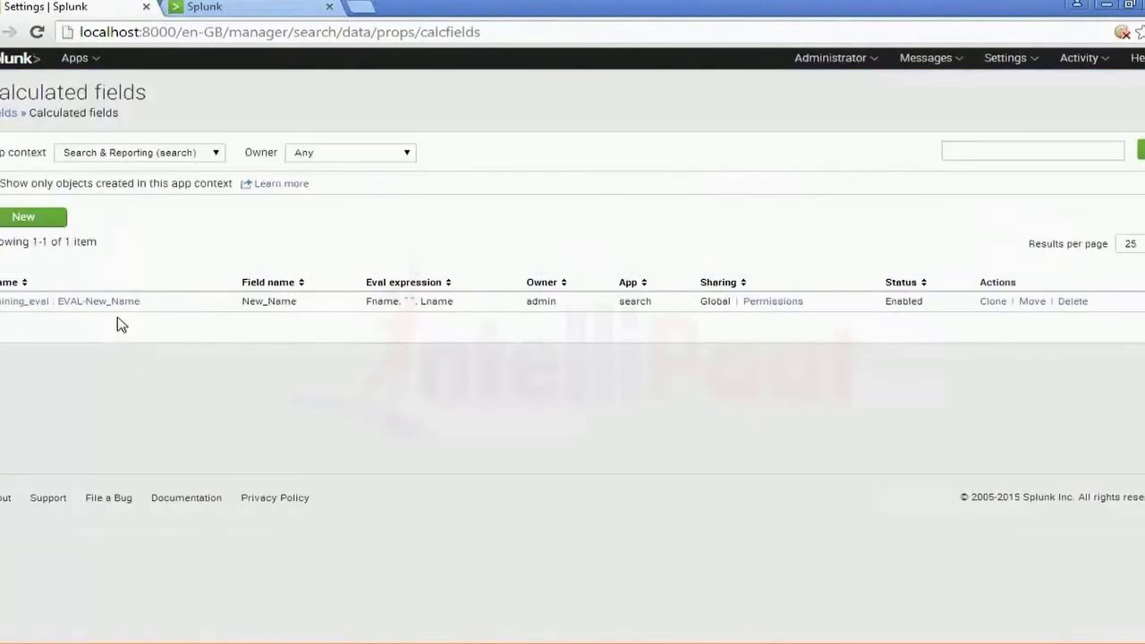
left_click(121, 304)
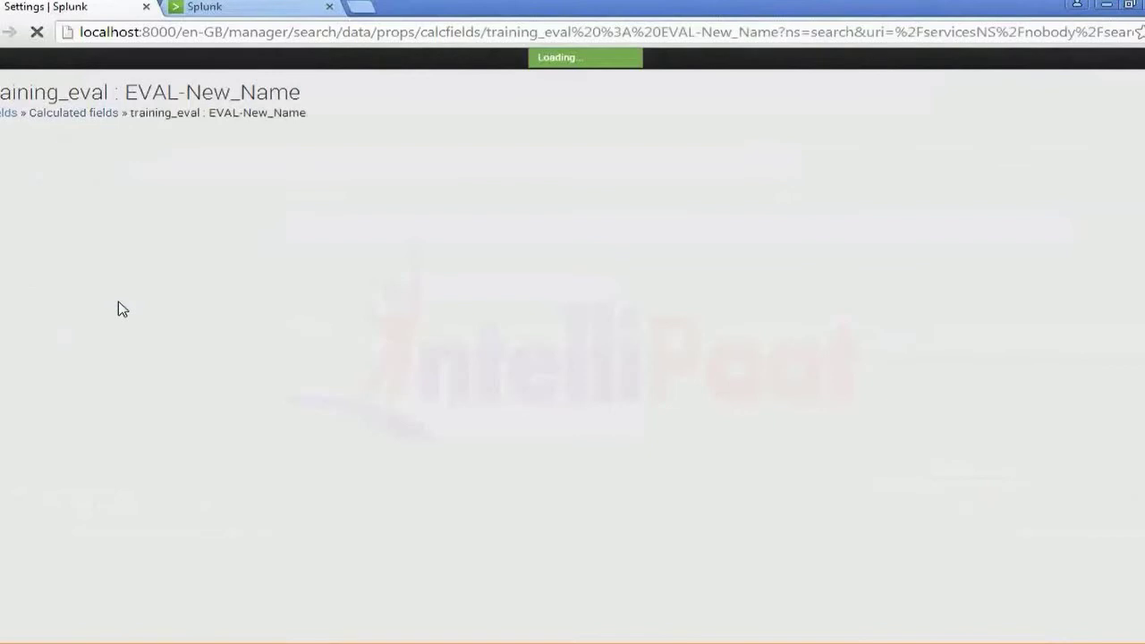
left_click(168, 242)
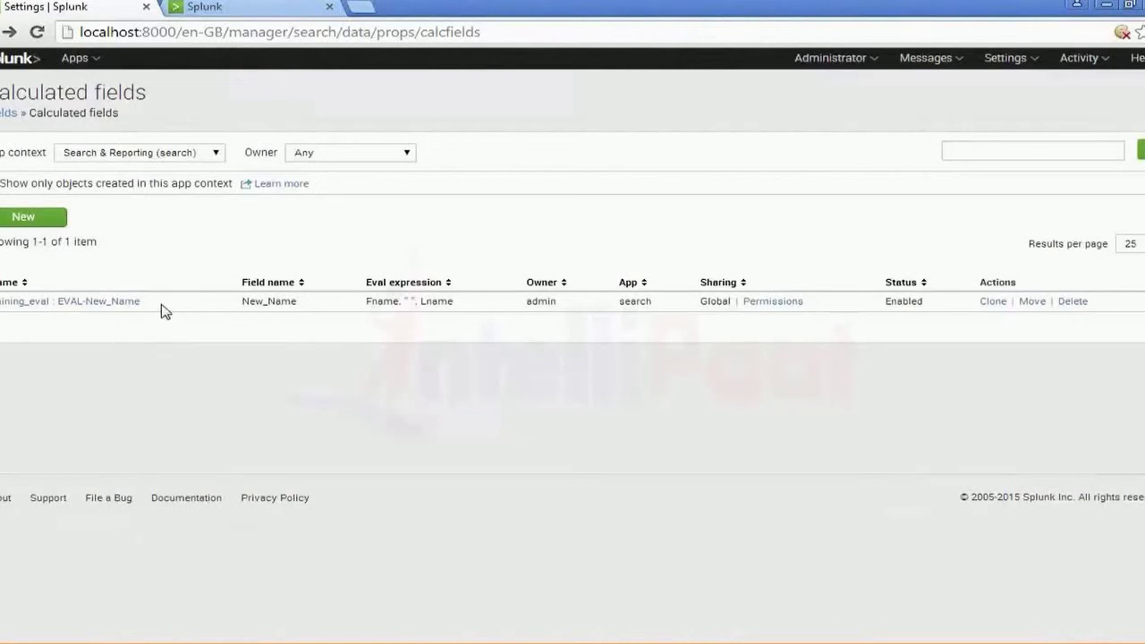
Step: Start a new calculated field named Full_Name in the search app, applied to the sourcetype employee_source
left_click(42, 219)
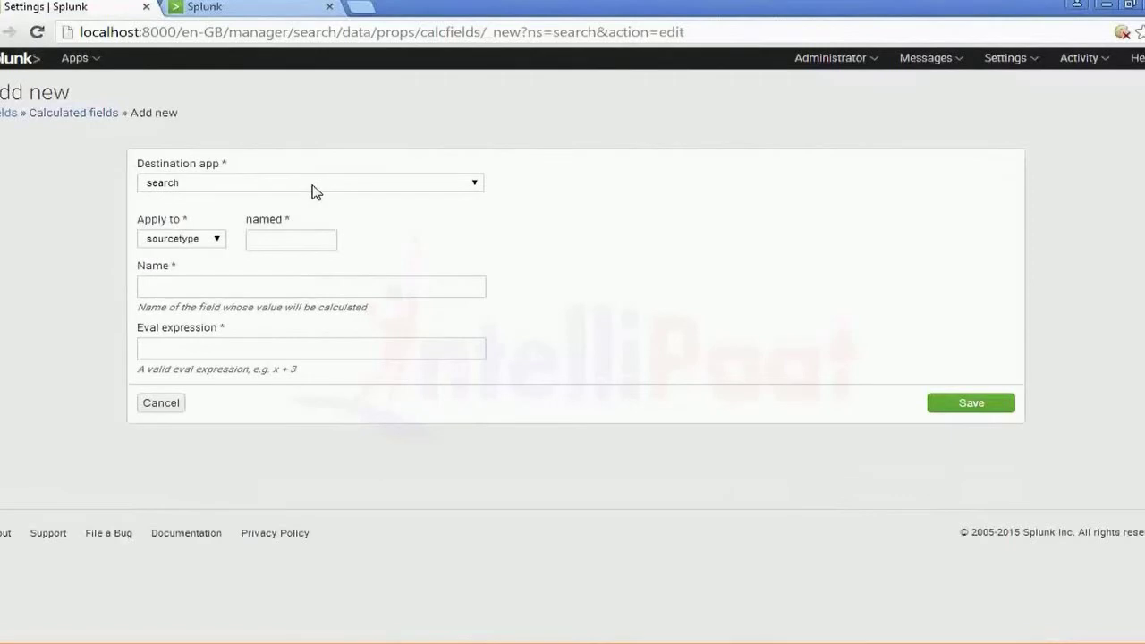
left_click(294, 238)
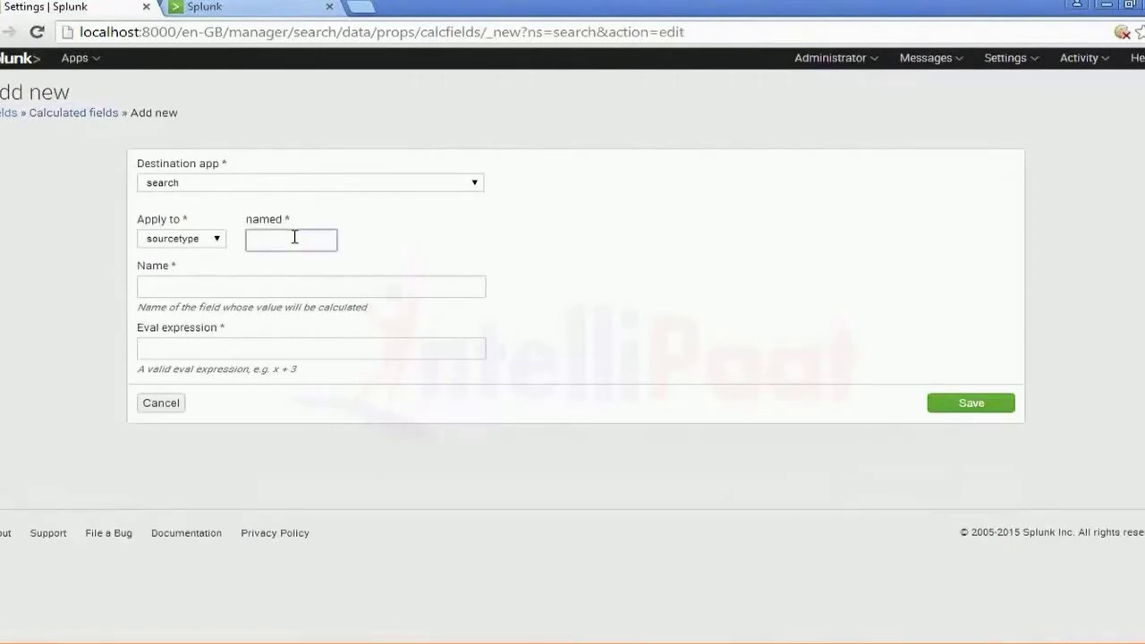
type("emp")
type("loyee_so")
type("urce")
key("Tab")
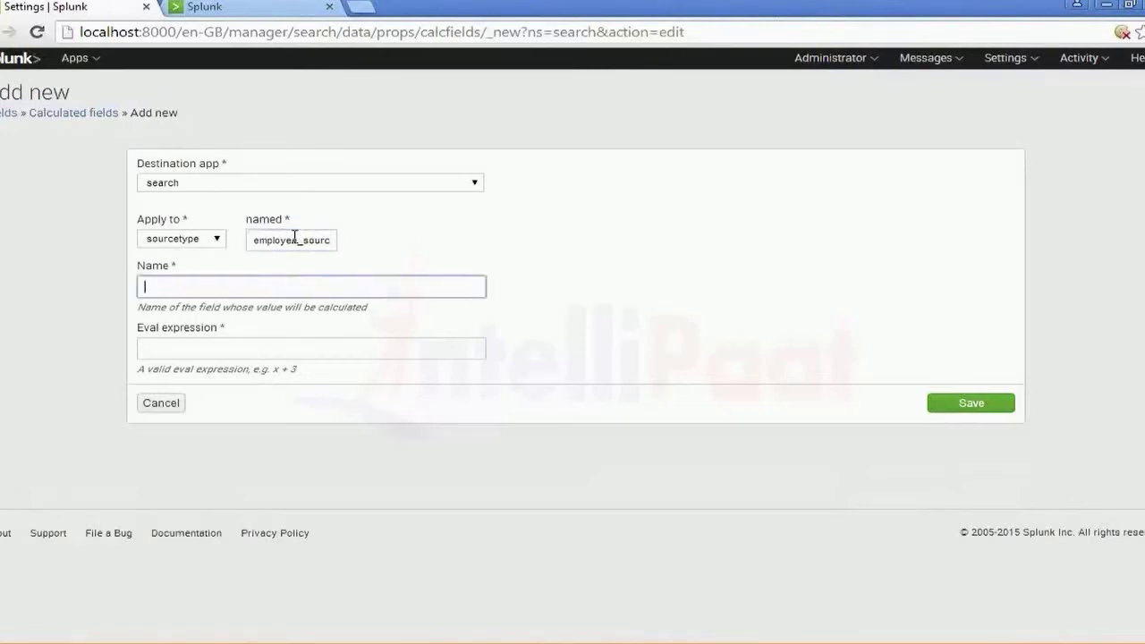
type("Full_Name")
key("Tab")
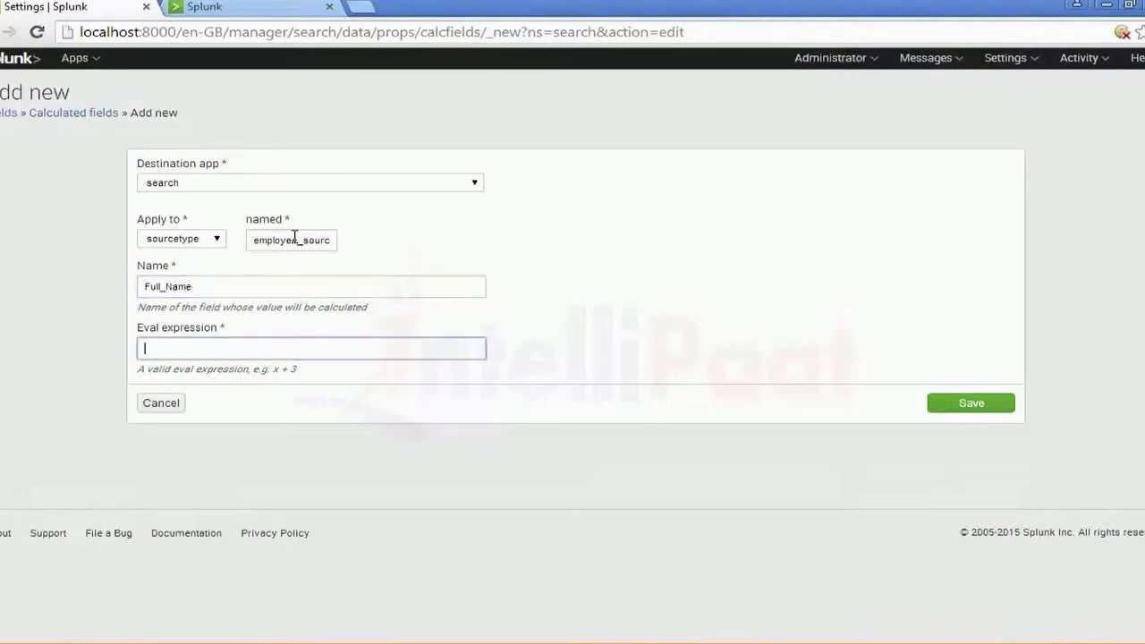
Step: Set the eval expression to First_Name + " " + Last_Name and save the calculated field
type("First_Name + Last_Name")
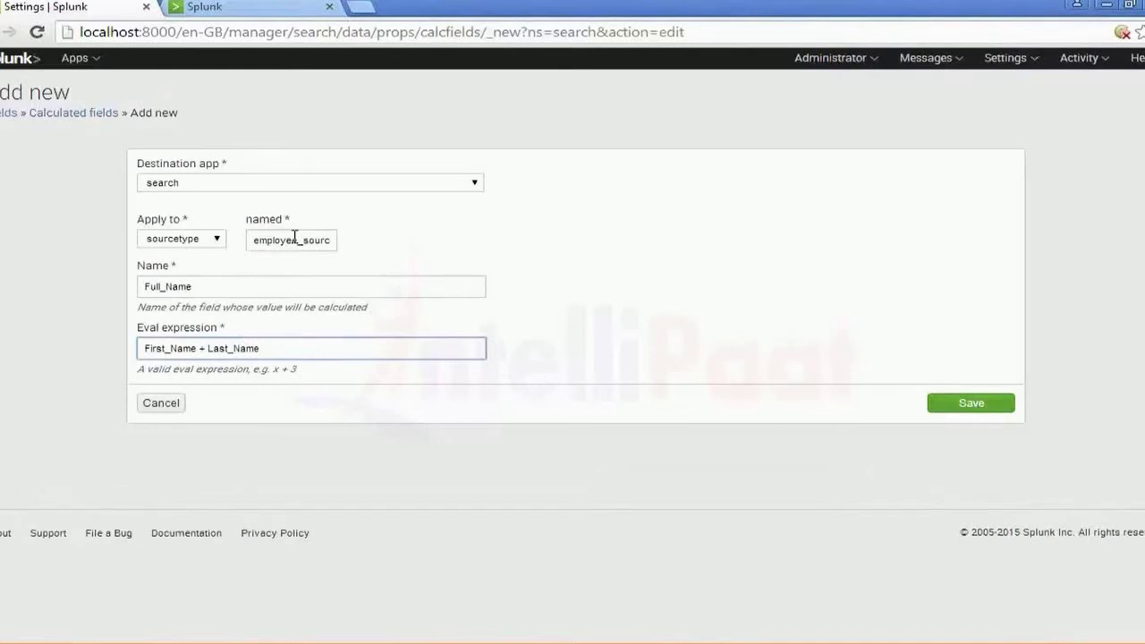
key("Left")
key("Left")
type("\" \" +")
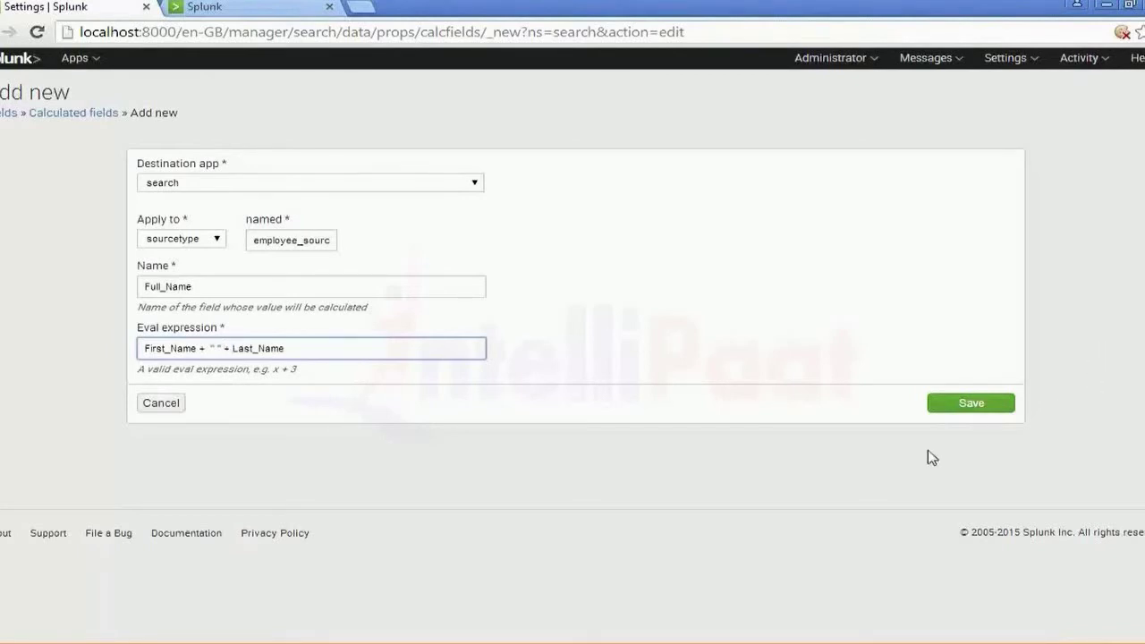
left_click(973, 406)
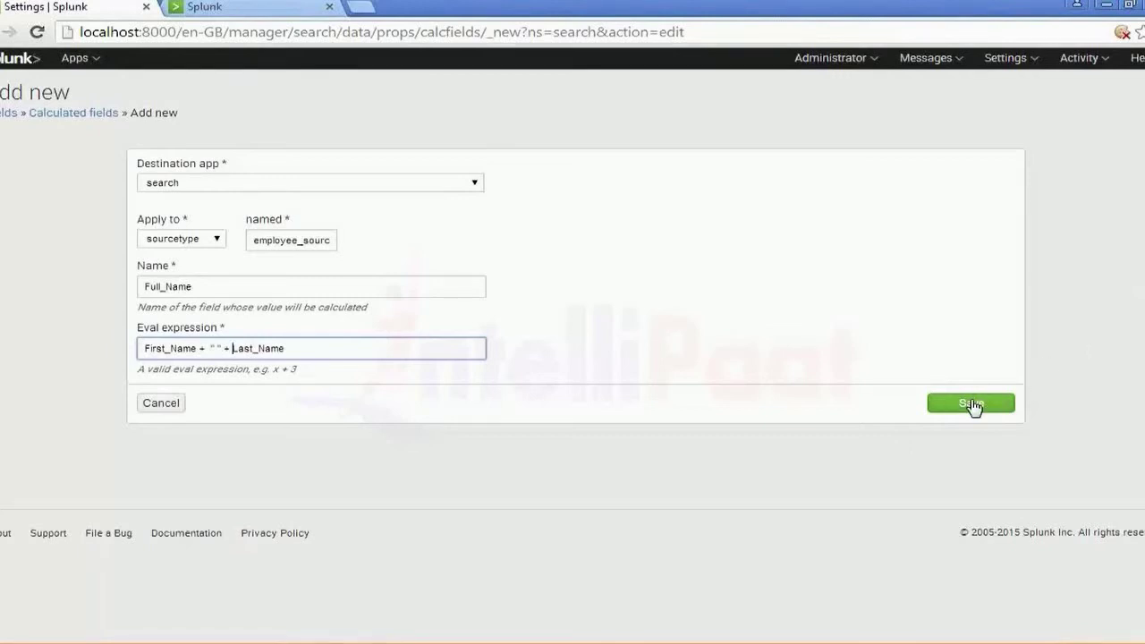
left_click(973, 404)
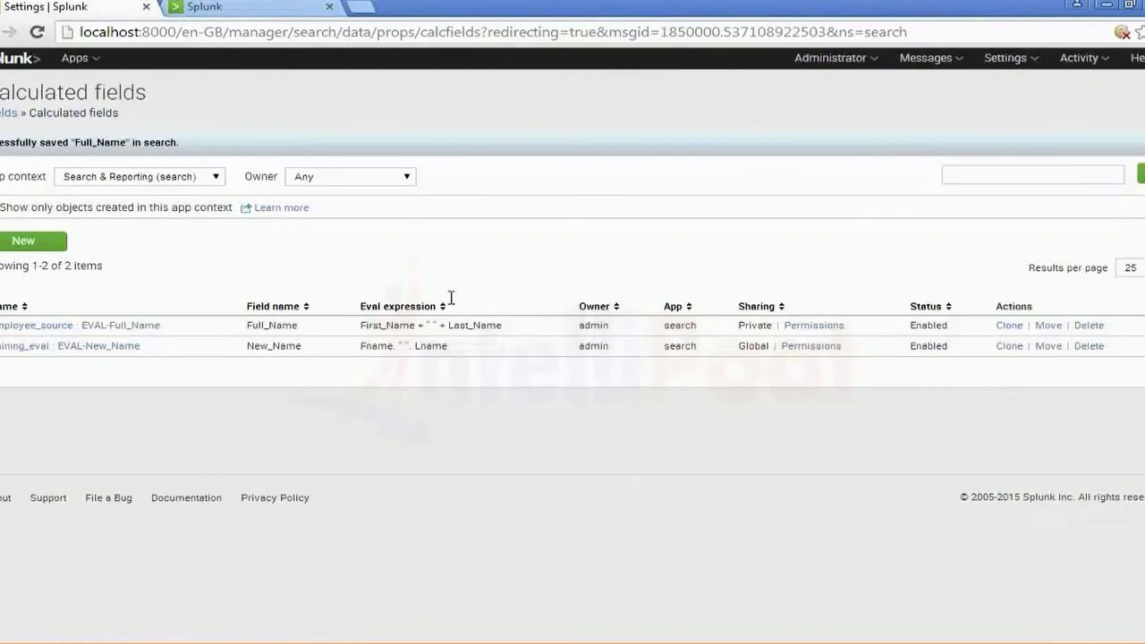
Step: Share the Full_Name calculated field with all apps, granting Read to Everyone and Write to admin, and save the permissions
left_click(812, 331)
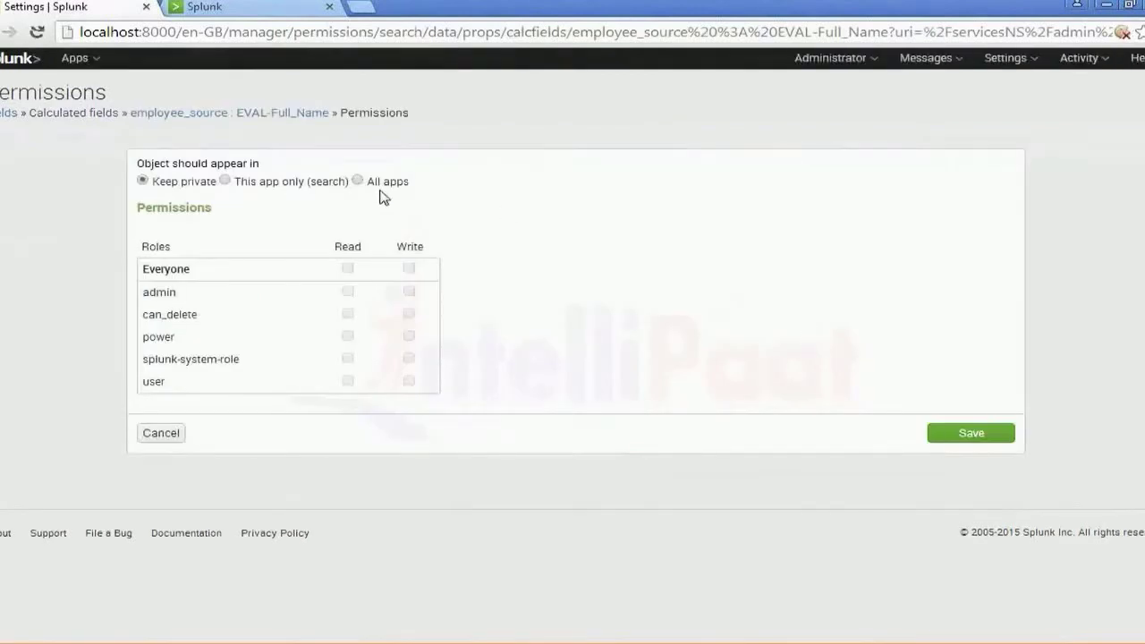
left_click(359, 182)
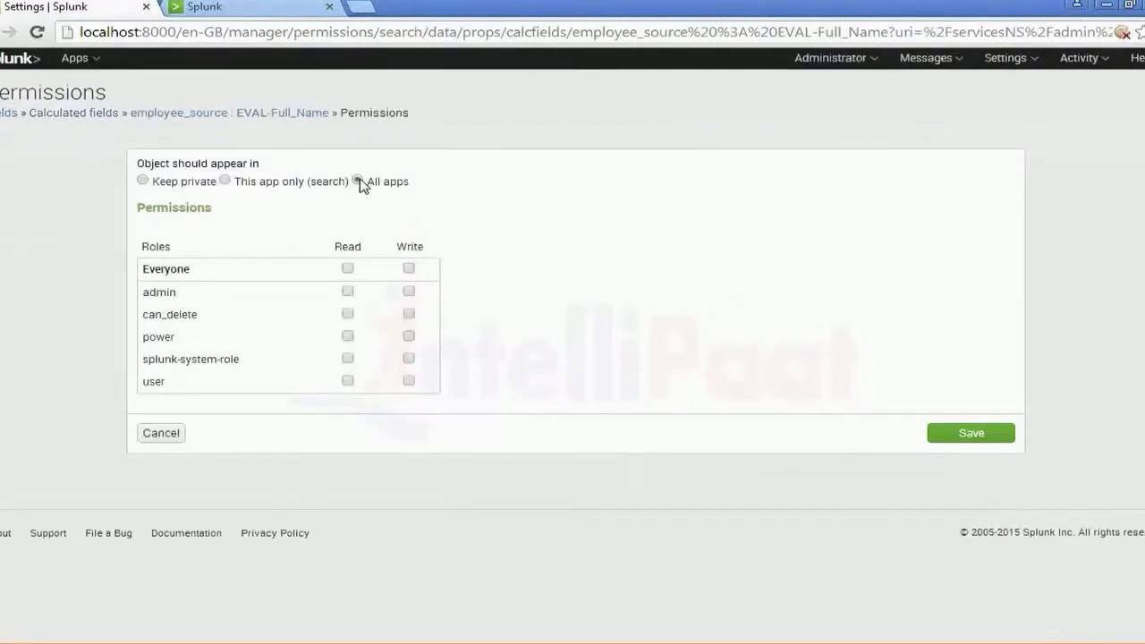
left_click(348, 269)
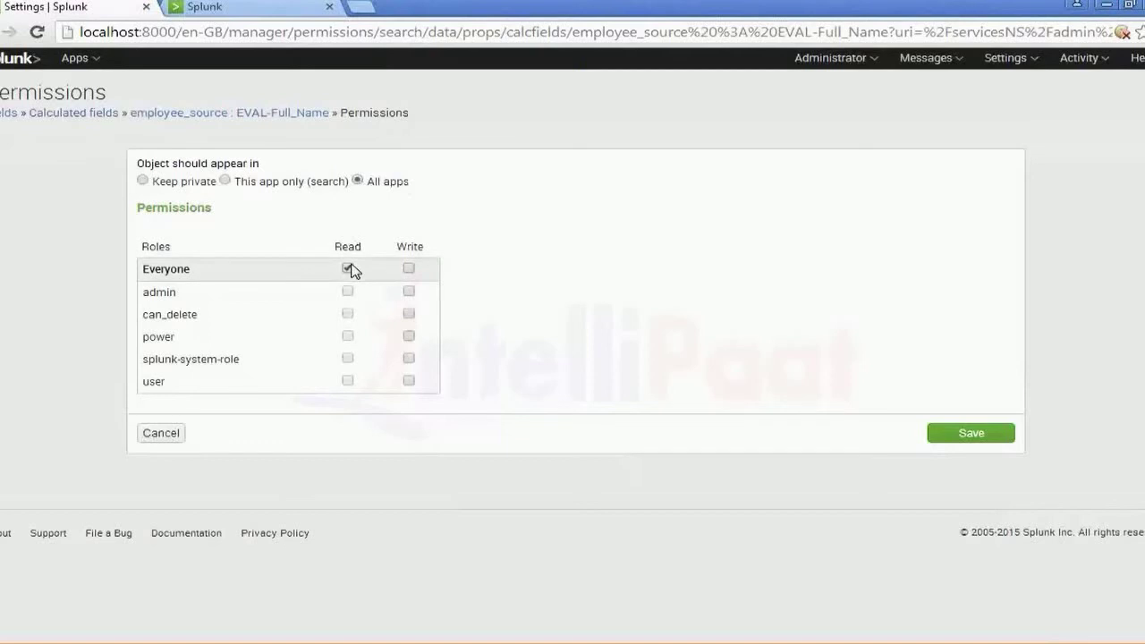
left_click(408, 293)
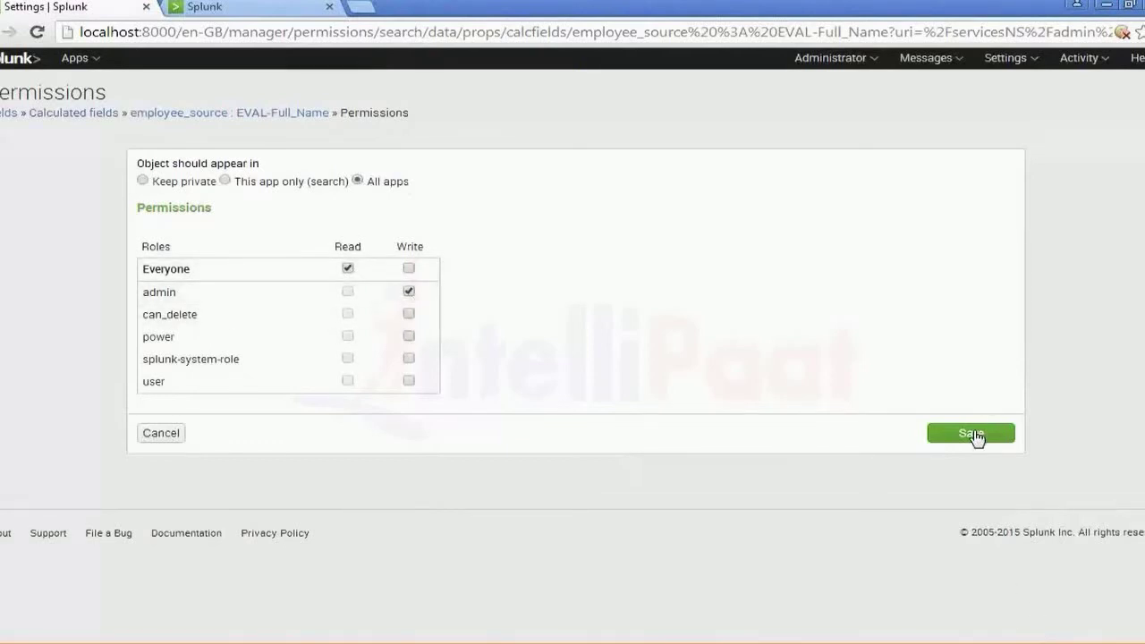
left_click(974, 435)
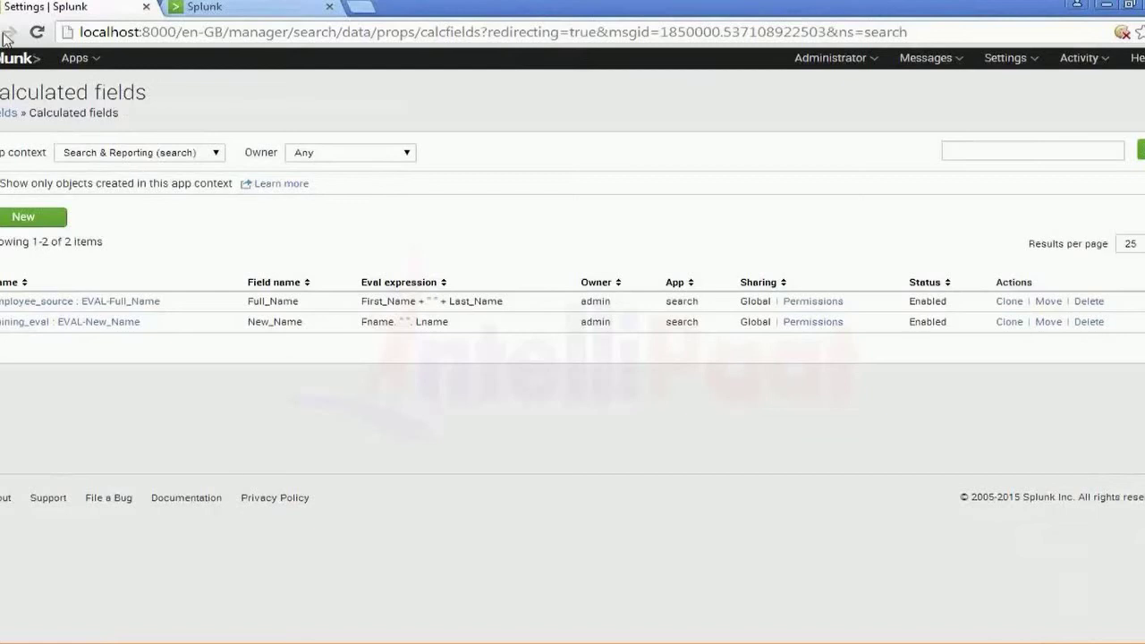
Step: Return to the home page, search for index=employee_index and locate the Full_Name field in the results
left_click(10, 59)
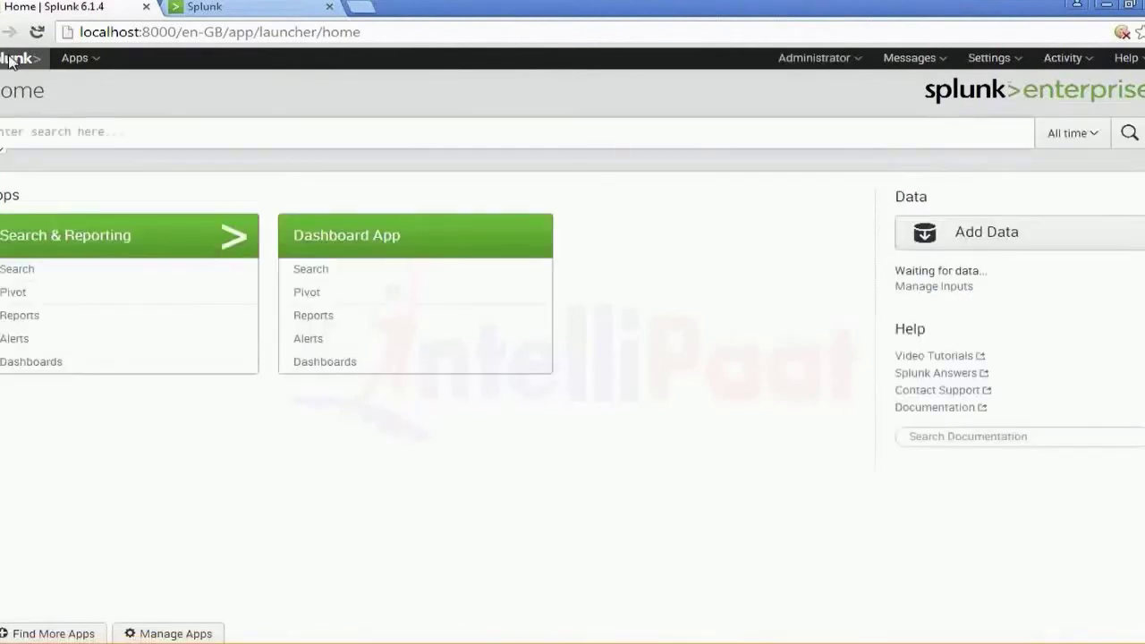
type("index=employee_index")
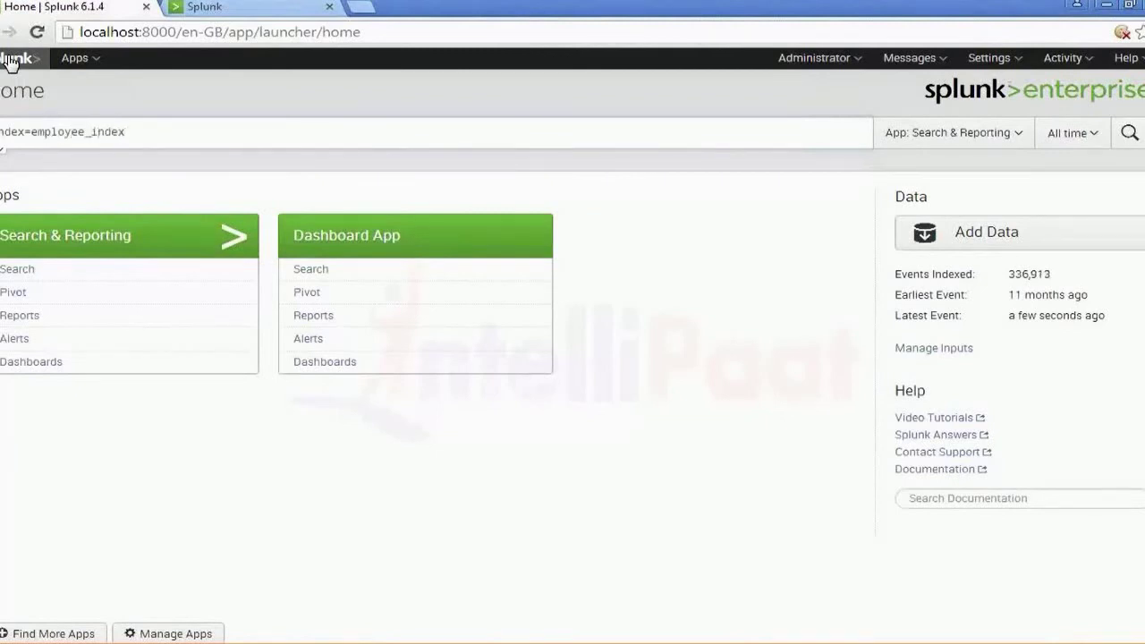
left_click(11, 61)
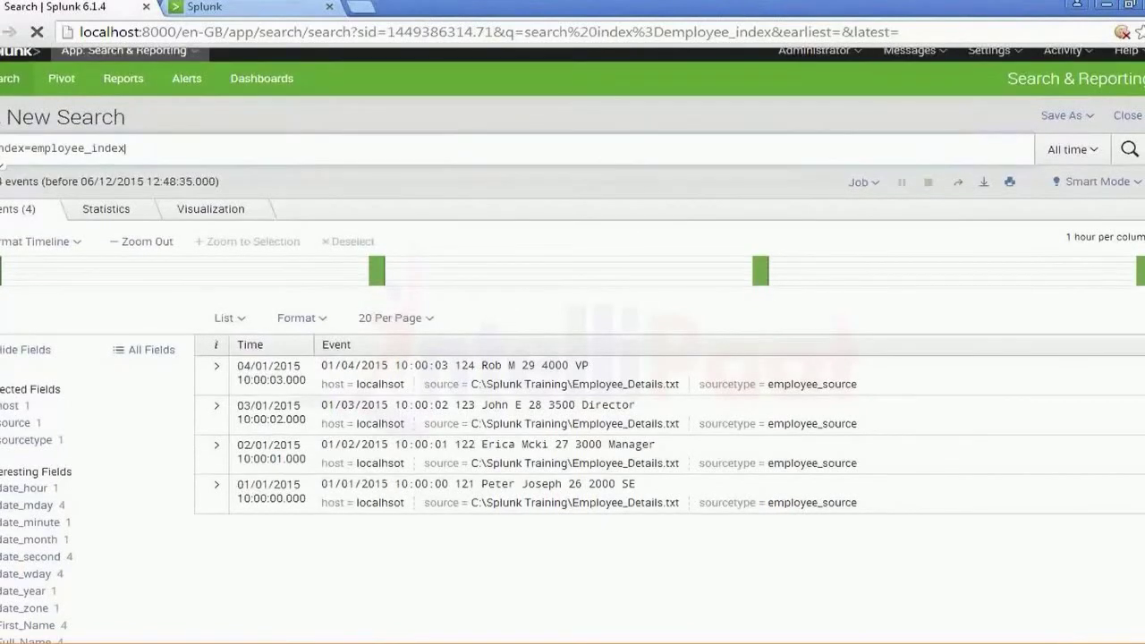
scroll(31, 567, "down", 1)
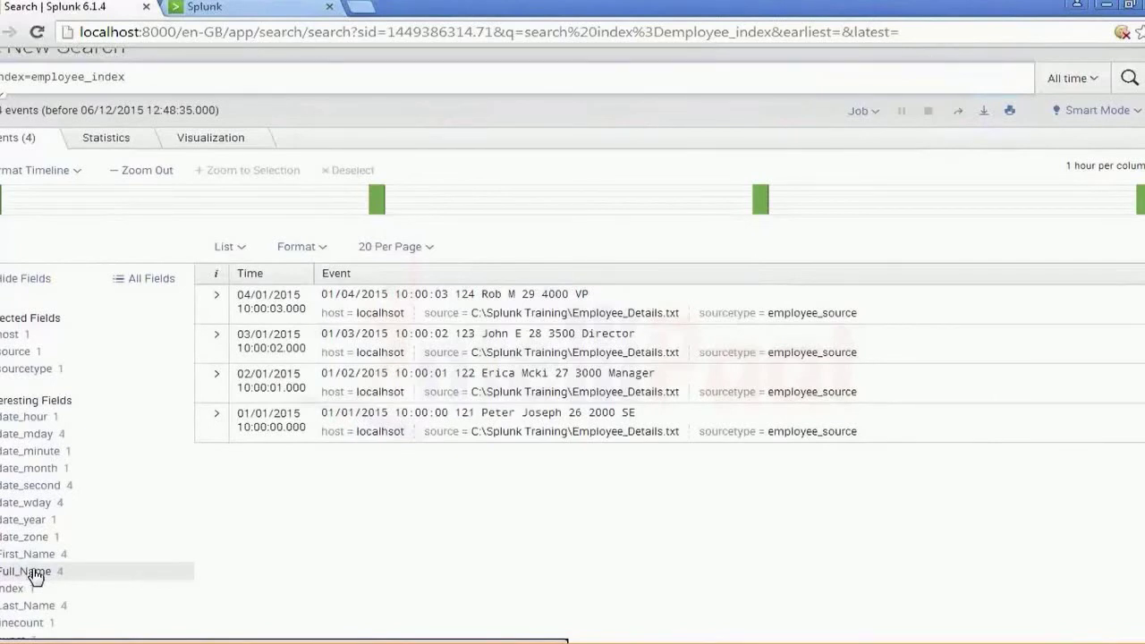
Step: Check the project steps in the Word document and filter the employee_index search by the Full_Name value of the employee with role SE
left_click(27, 571)
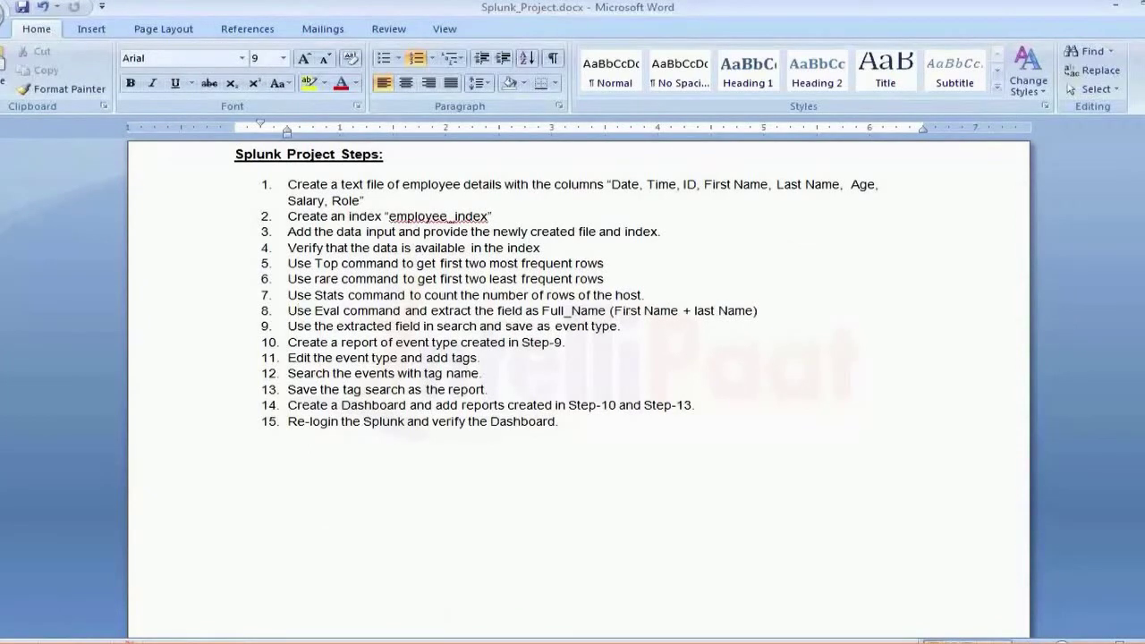
left_click(805, 316)
key("alt+Tab")
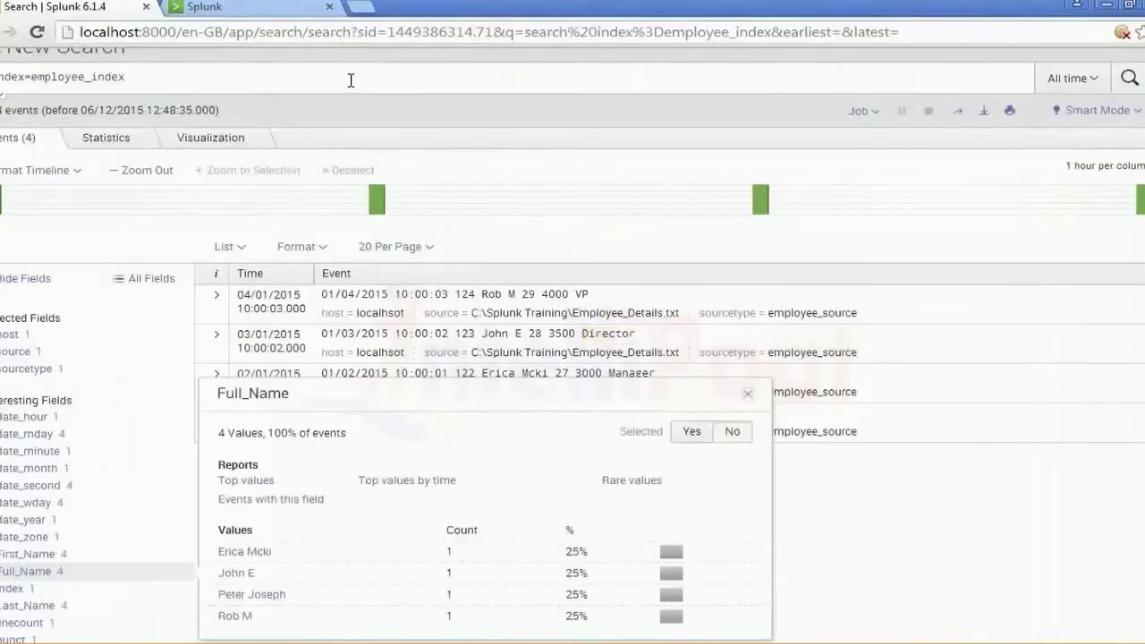
left_click(351, 81)
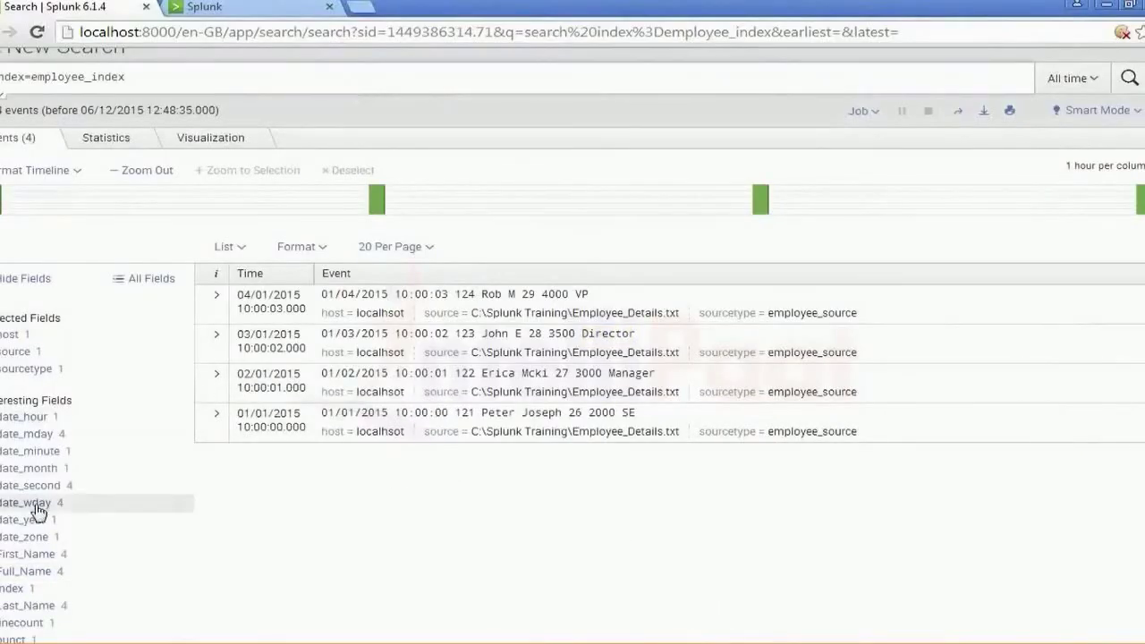
left_click(42, 577)
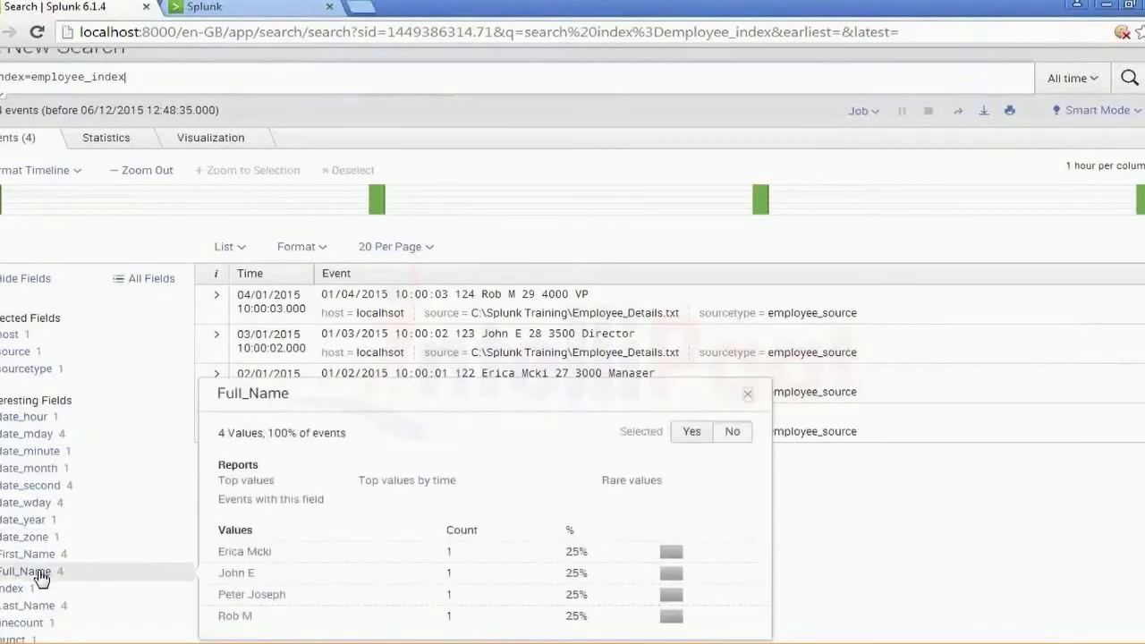
left_click(238, 598)
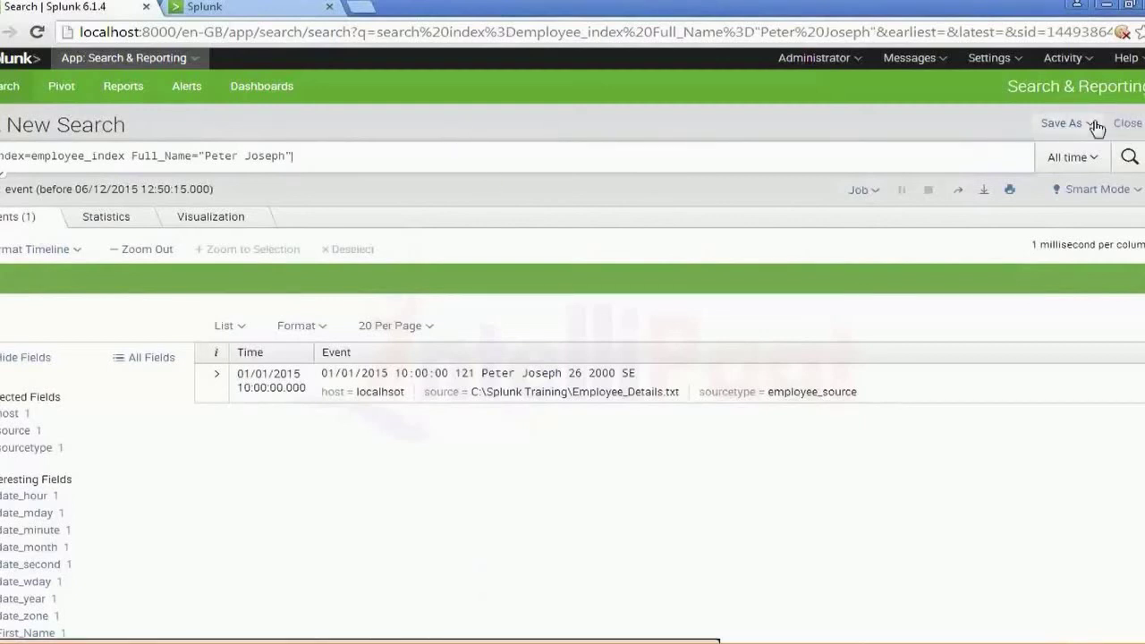
Step: Save the filtered search as an event type named FullName_EventType
left_click(1096, 127)
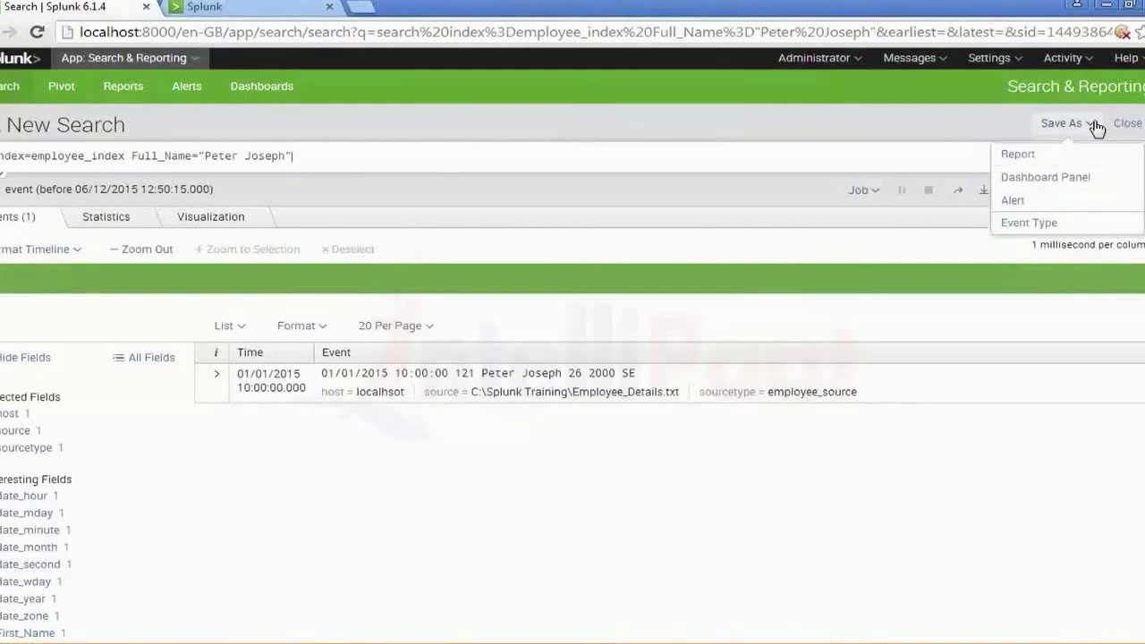
left_click(1029, 223)
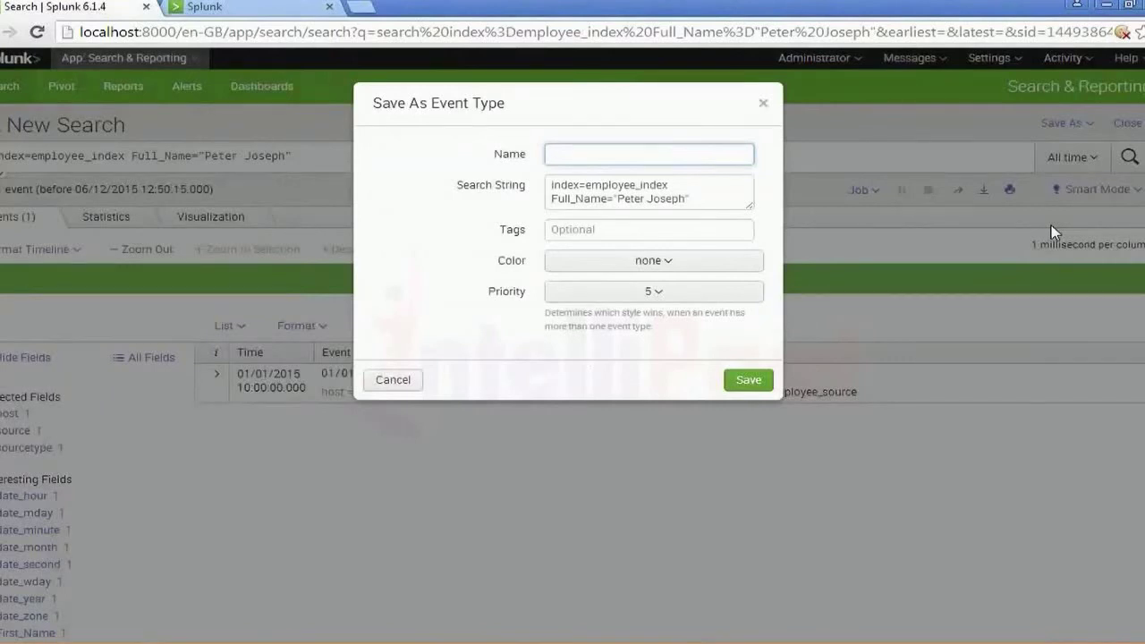
type("Event")
key("BackSpace")
key("BackSpace")
key("BackSpace")
key("BackSpace")
key("BackSpace")
type("FullName")
key("BackSpace")
type("_EventType")
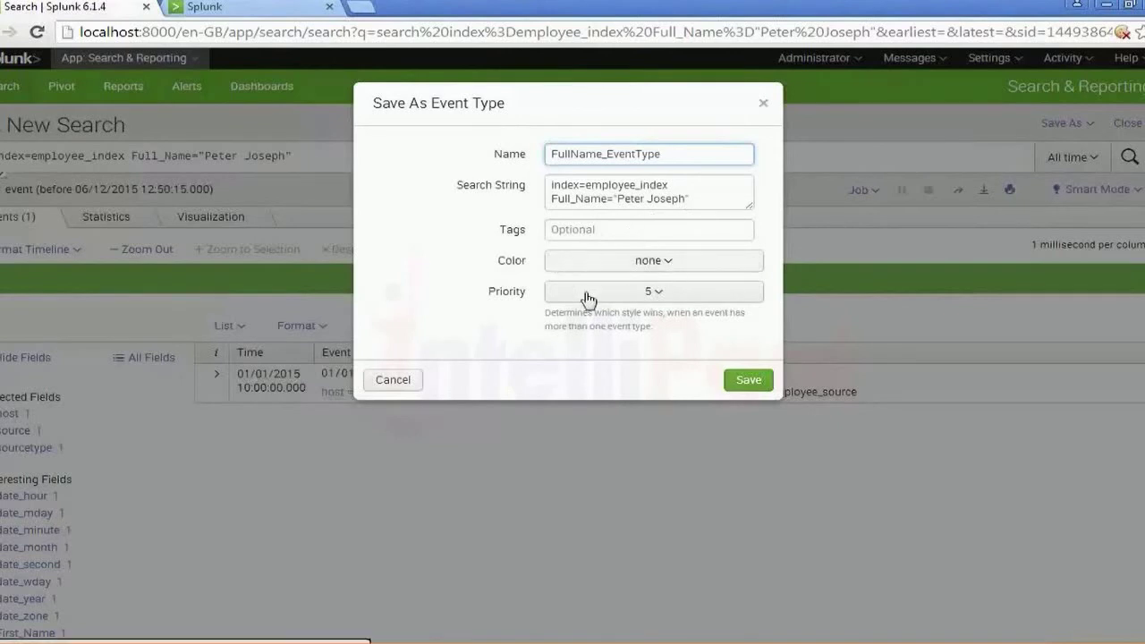
left_click(763, 392)
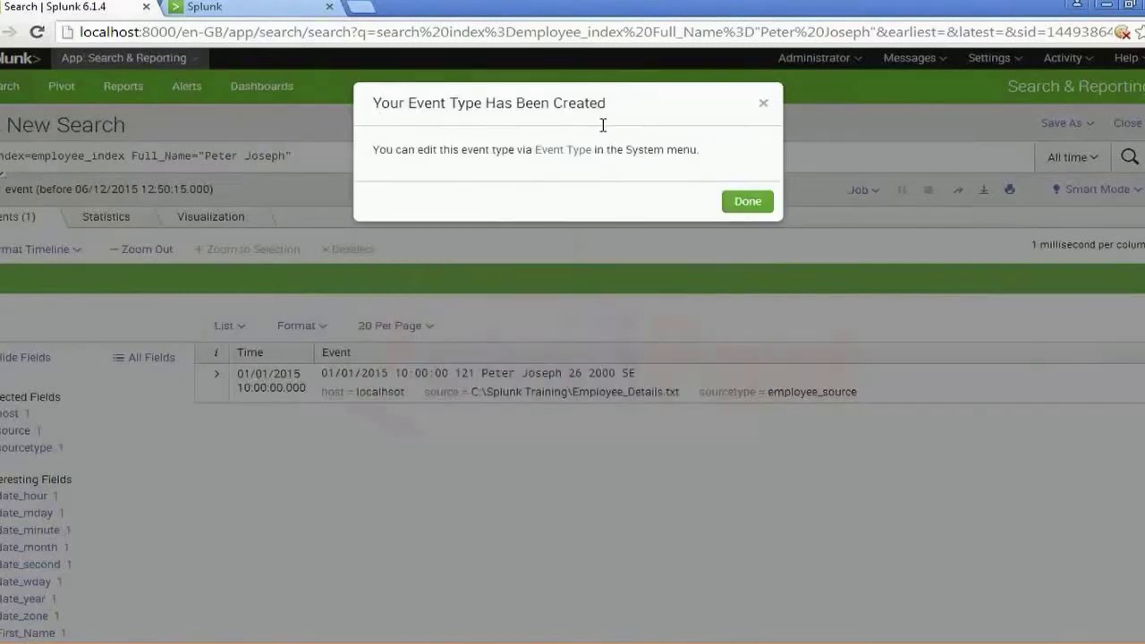
left_click(748, 203)
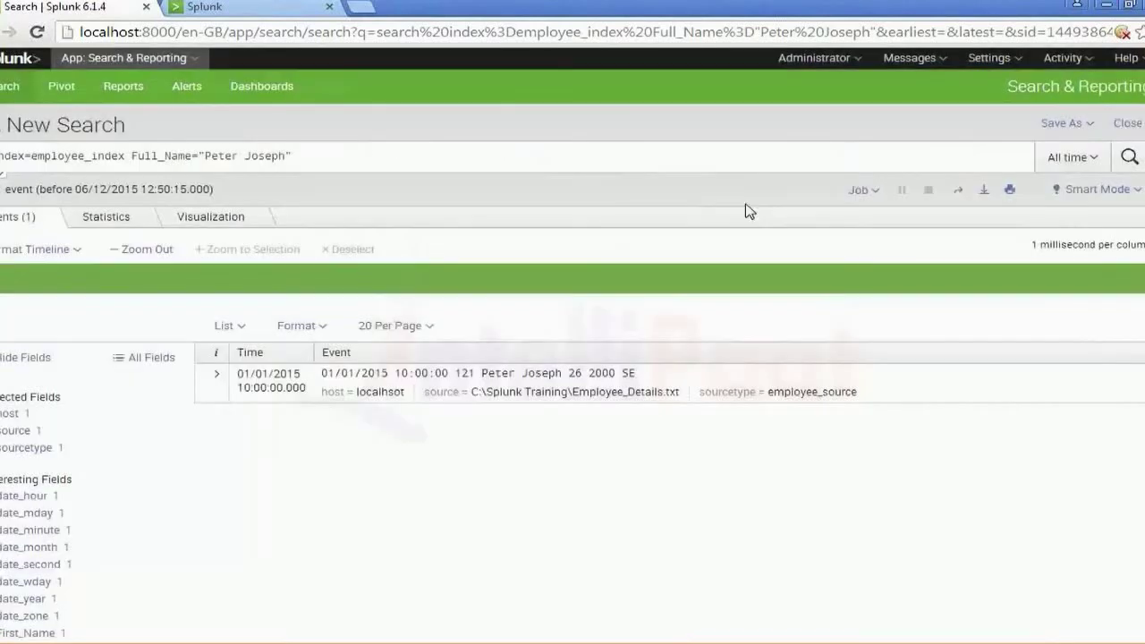
Step: Open the list of event types and review the definition of FullName_EventType without changing it
left_click(989, 59)
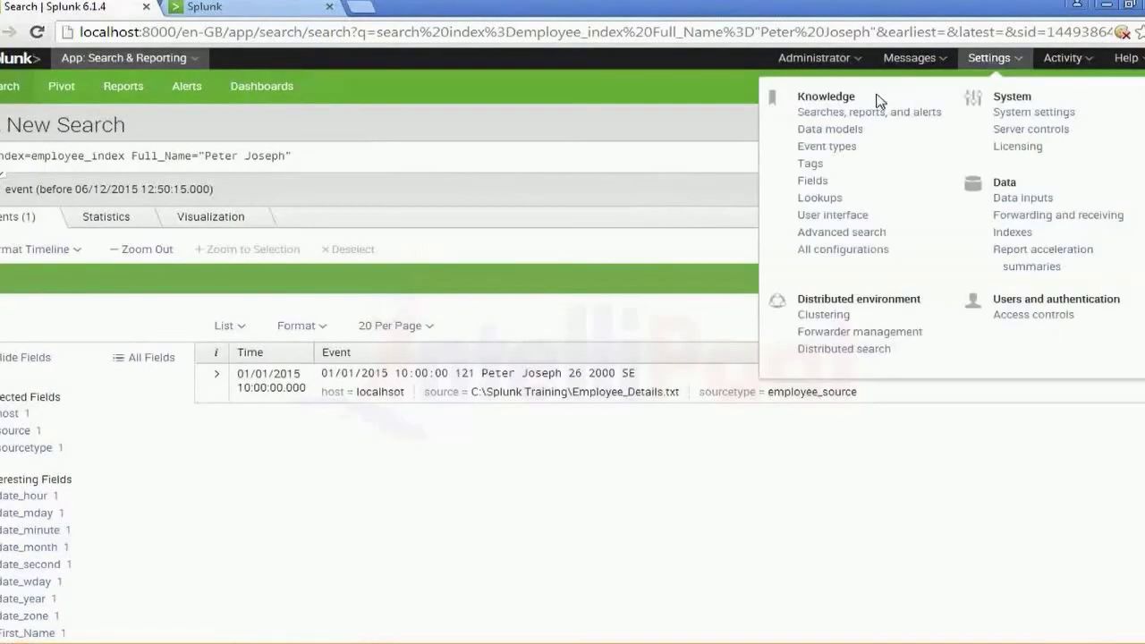
left_click(846, 148)
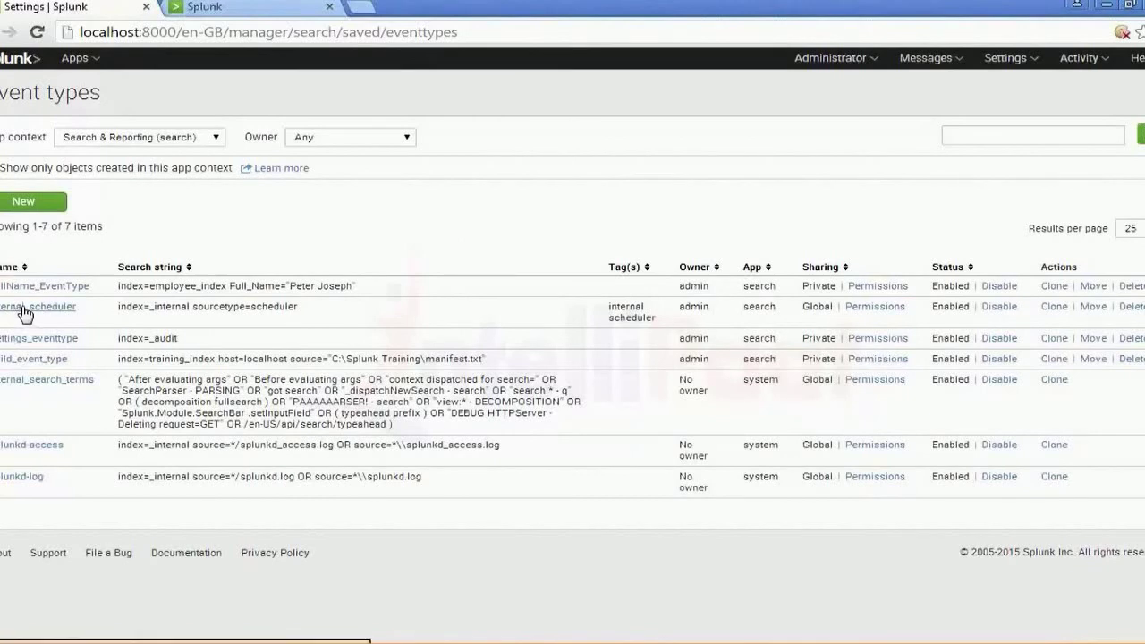
left_click(76, 288)
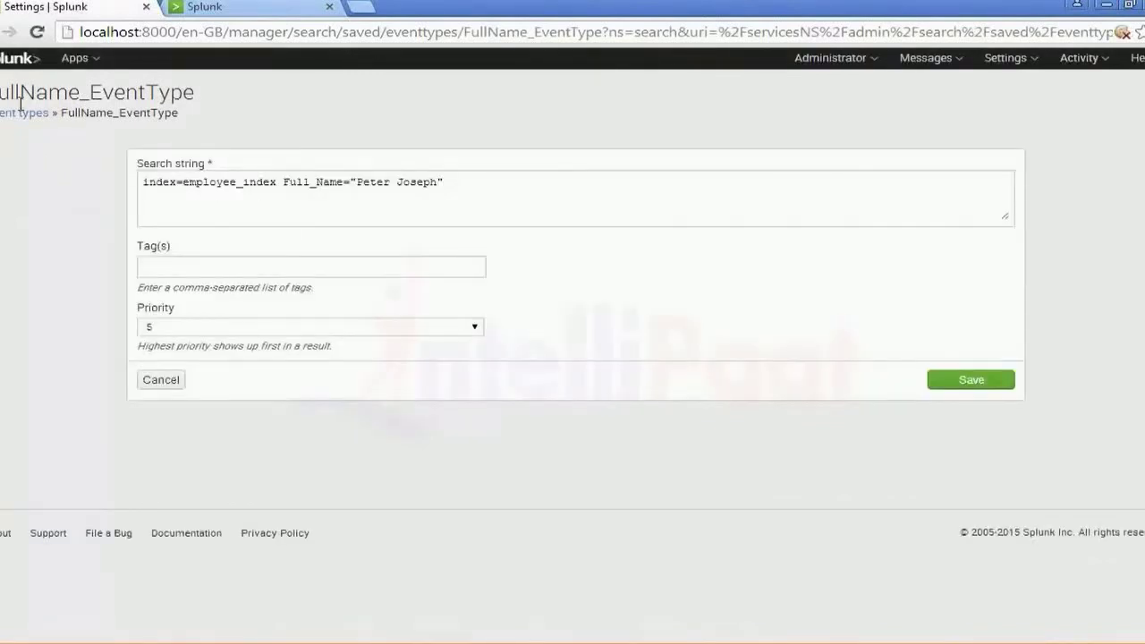
left_click(158, 387)
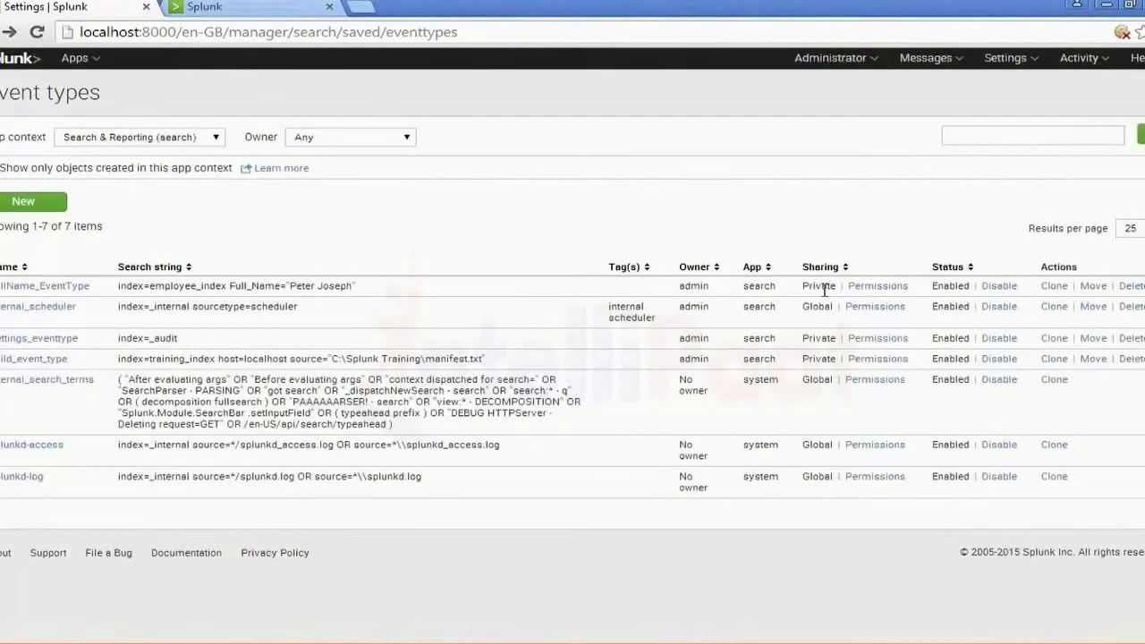
Step: Share FullName_EventType with all apps, granting Read to Everyone and Write to admin, and save the permissions
left_click(895, 287)
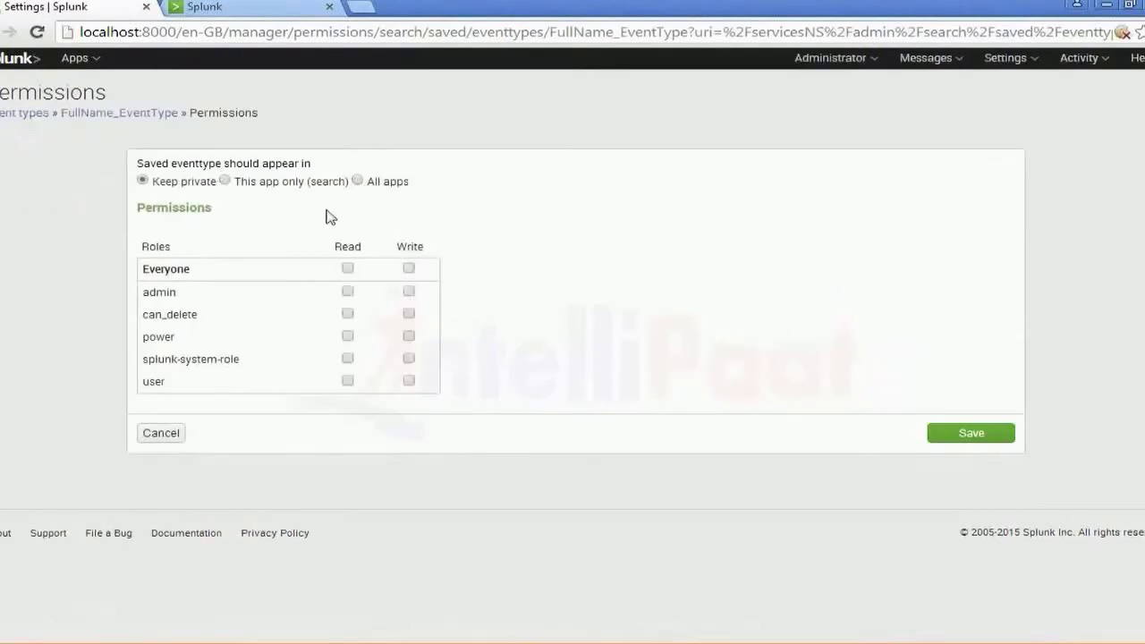
left_click(349, 269)
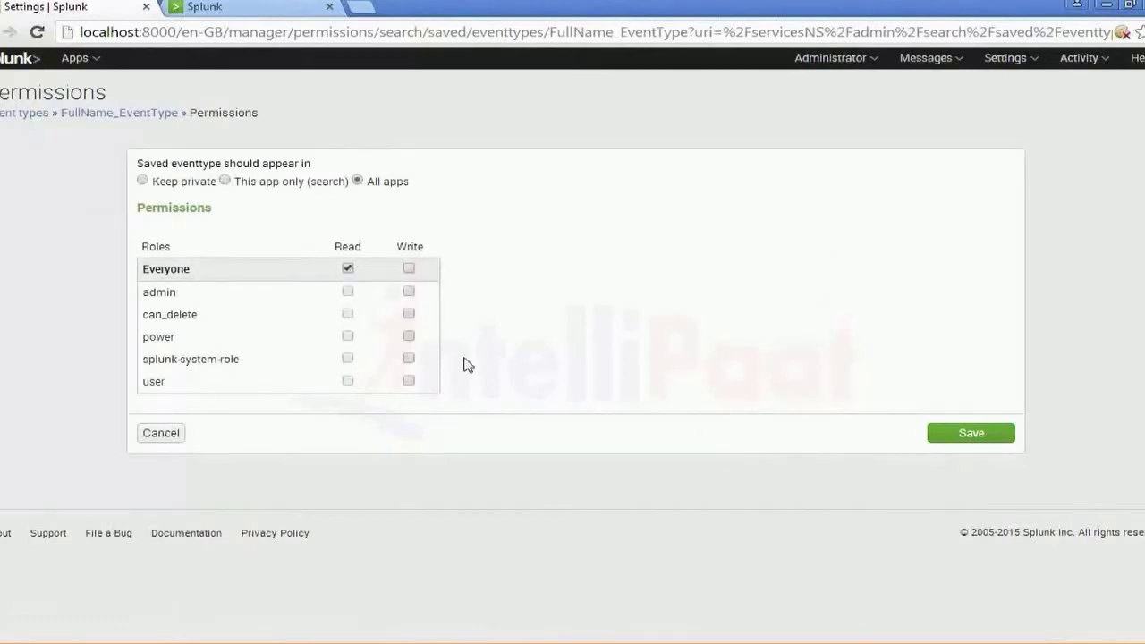
left_click(409, 291)
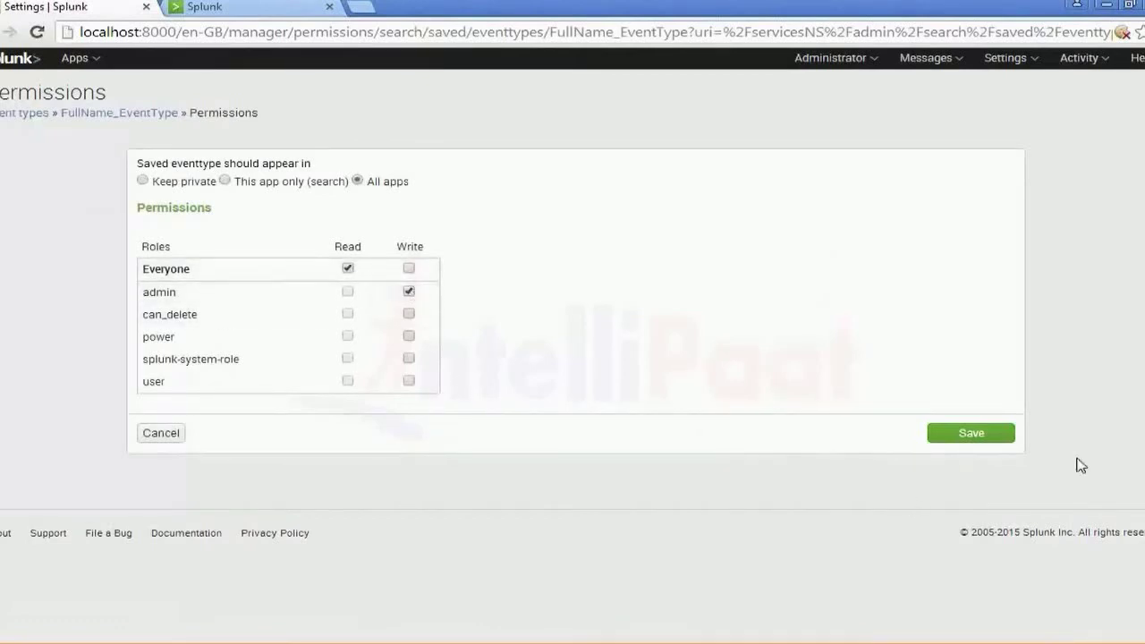
left_click(961, 436)
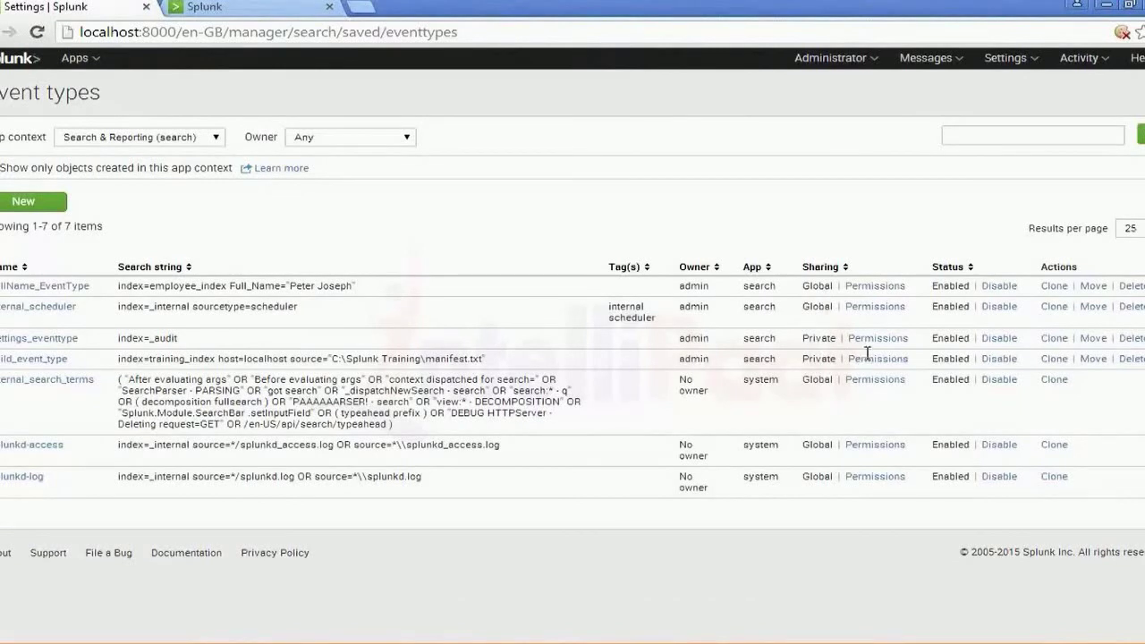
Step: Switch to Word to review the remaining project steps, and return to the Splunk home page
key("alt+Tab")
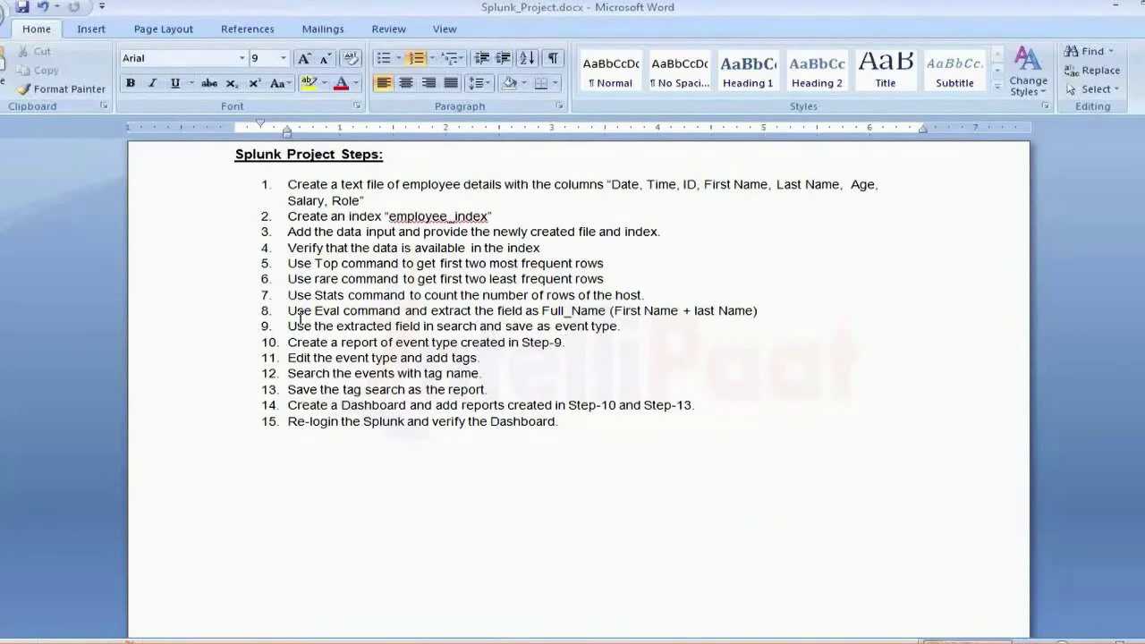
key("alt")
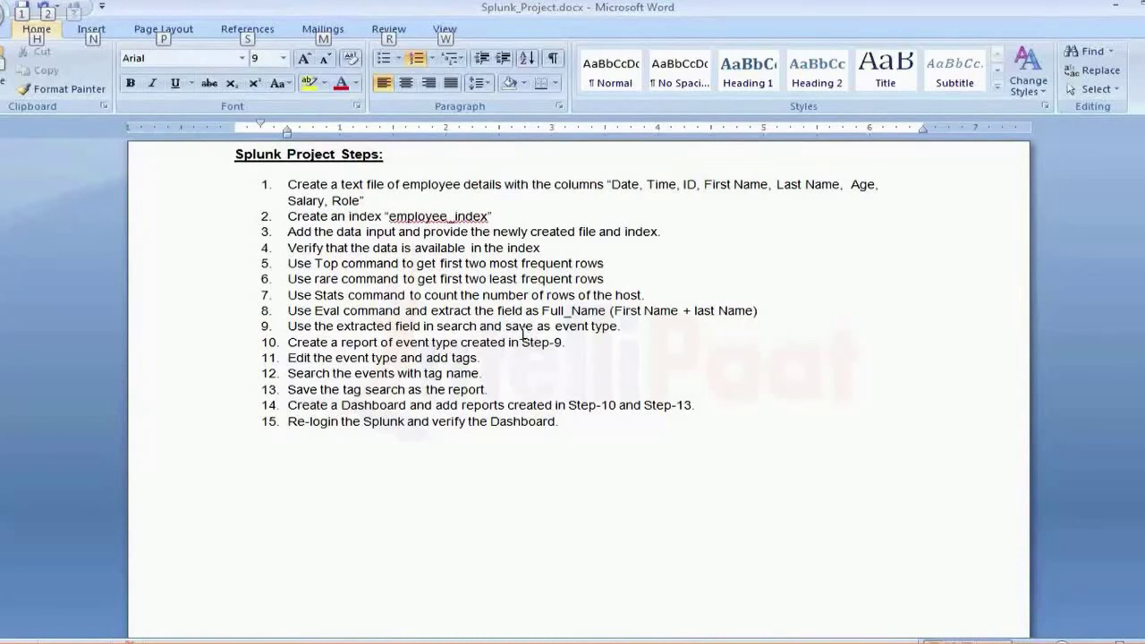
key("Escape")
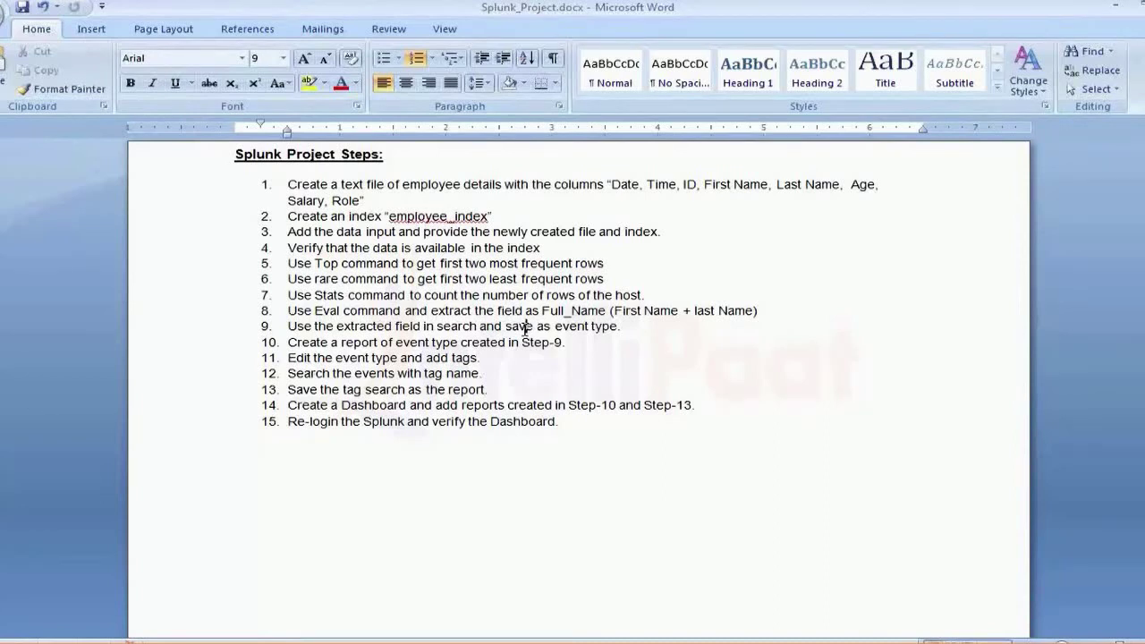
key("alt")
key("alt+Tab")
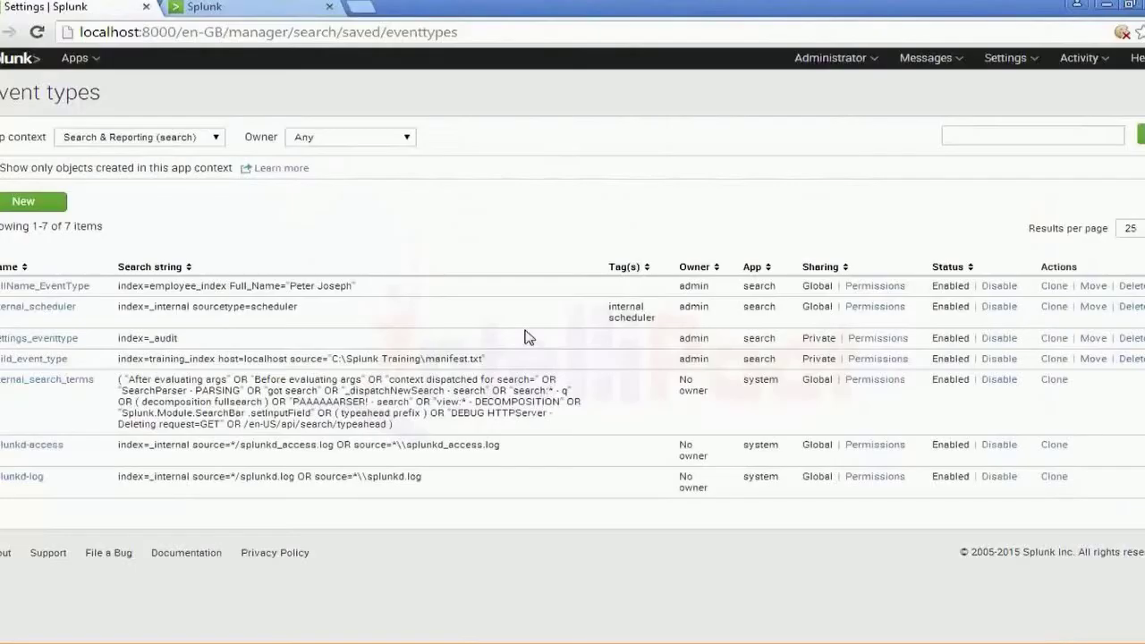
left_click(4, 60)
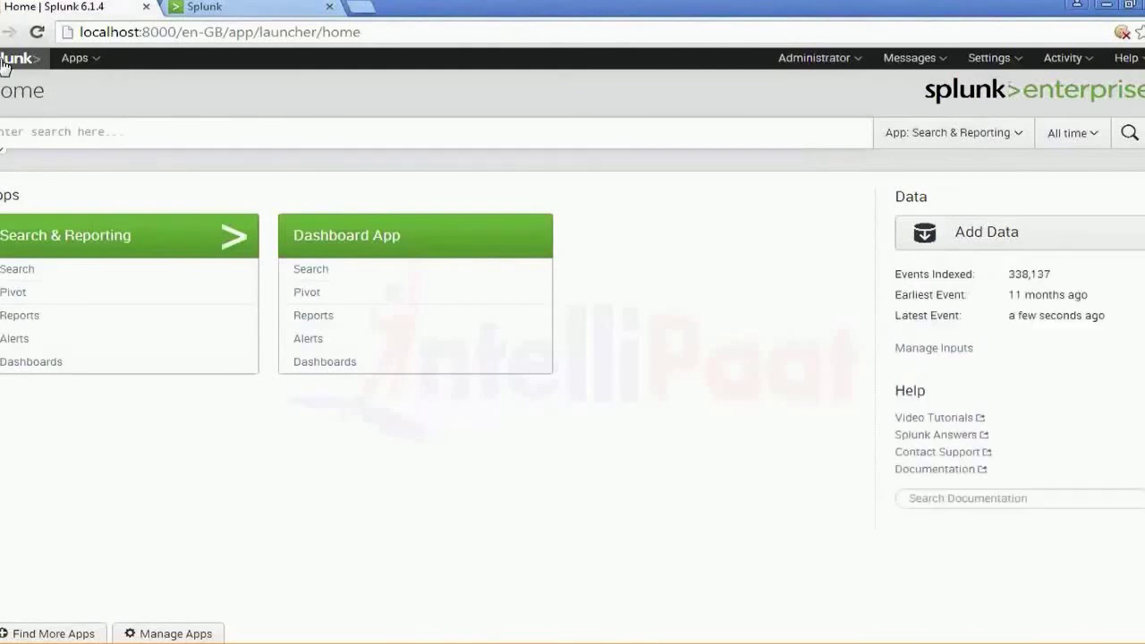
type("vet")
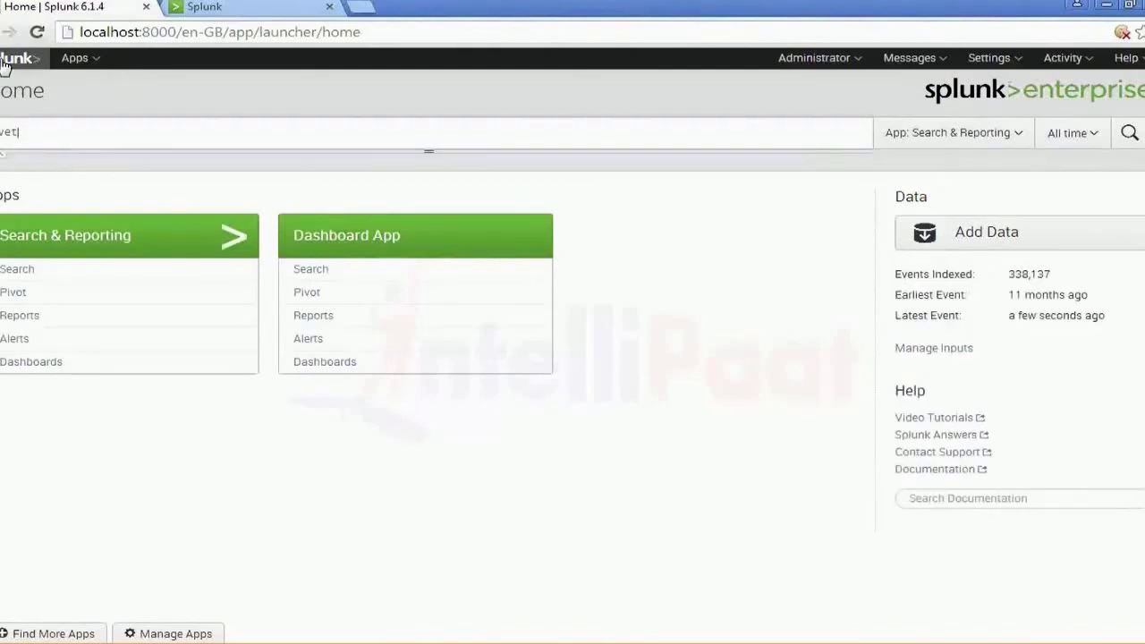
type("nt")
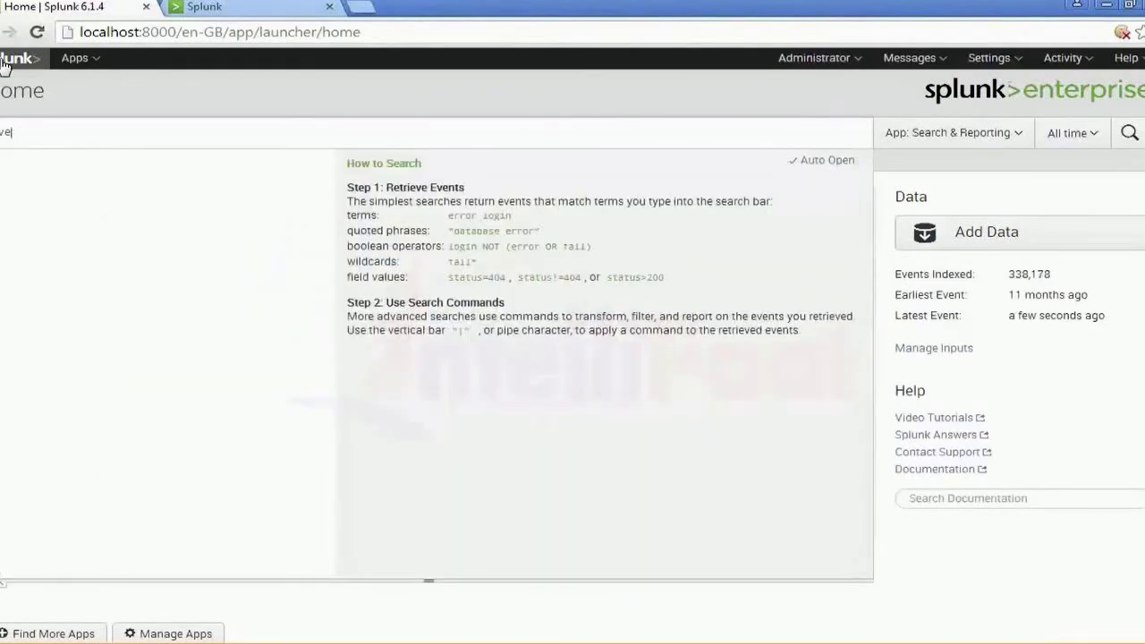
type("t")
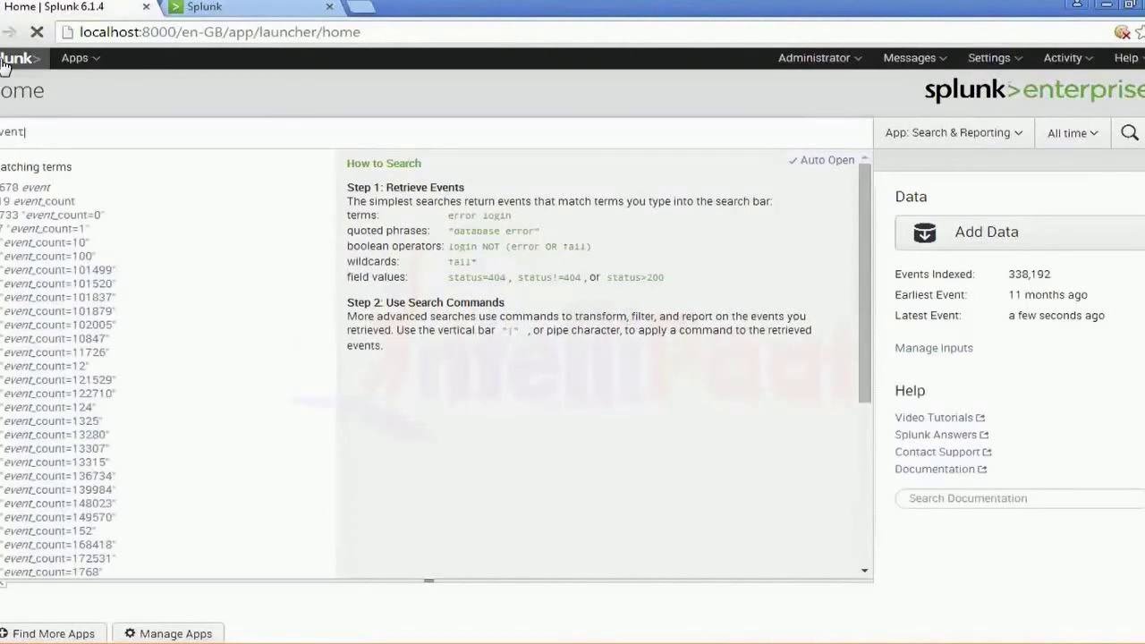
type("type")
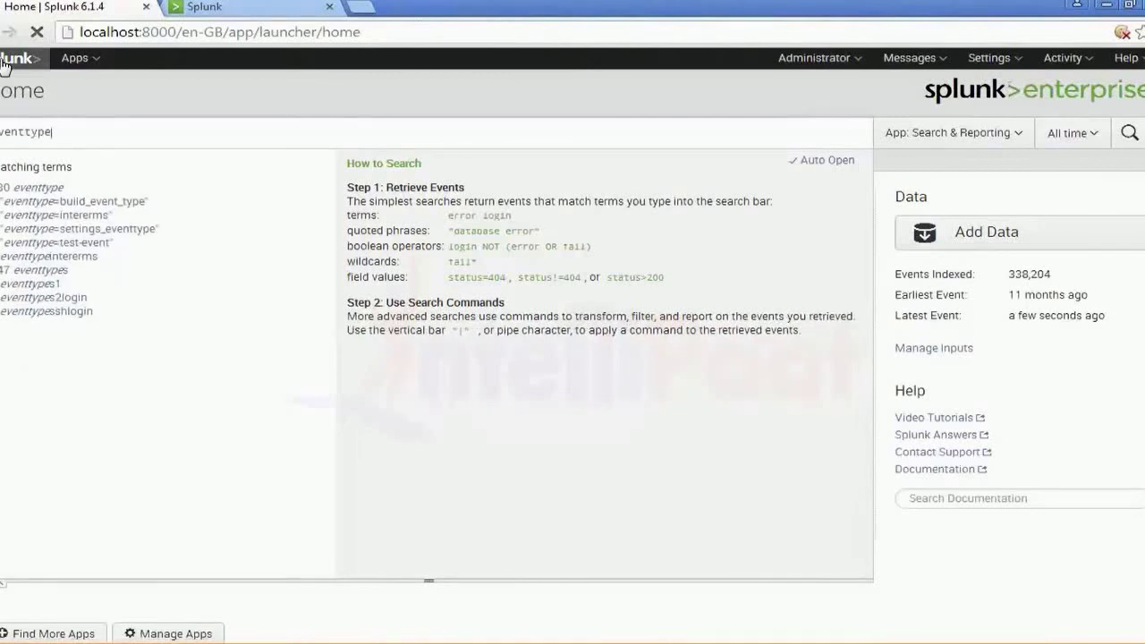
type("=")
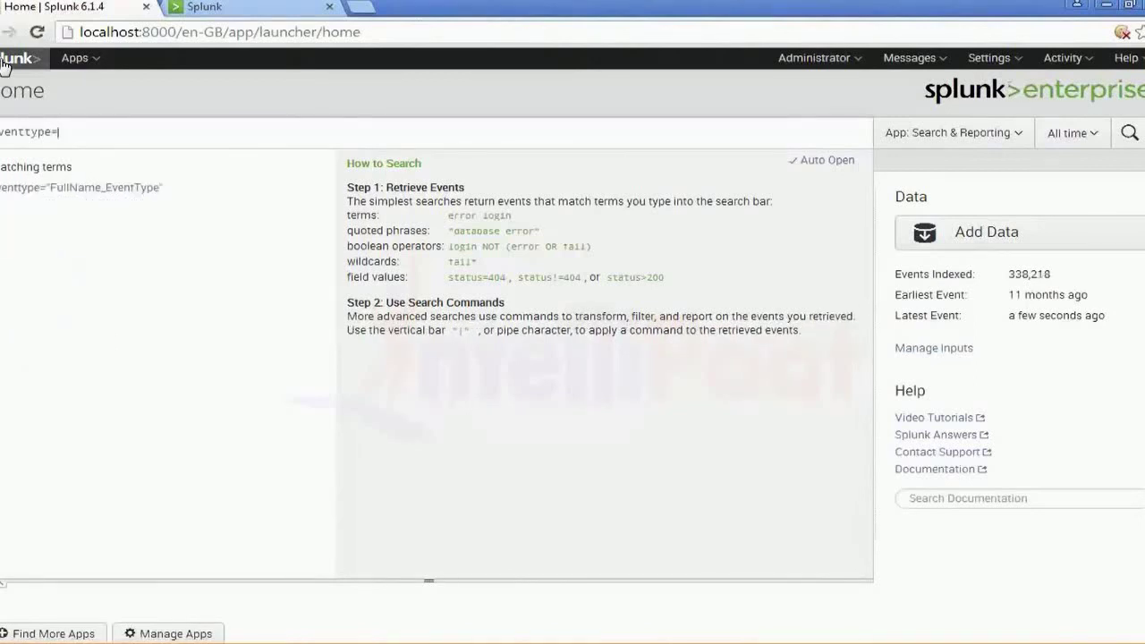
type("FullName_Event")
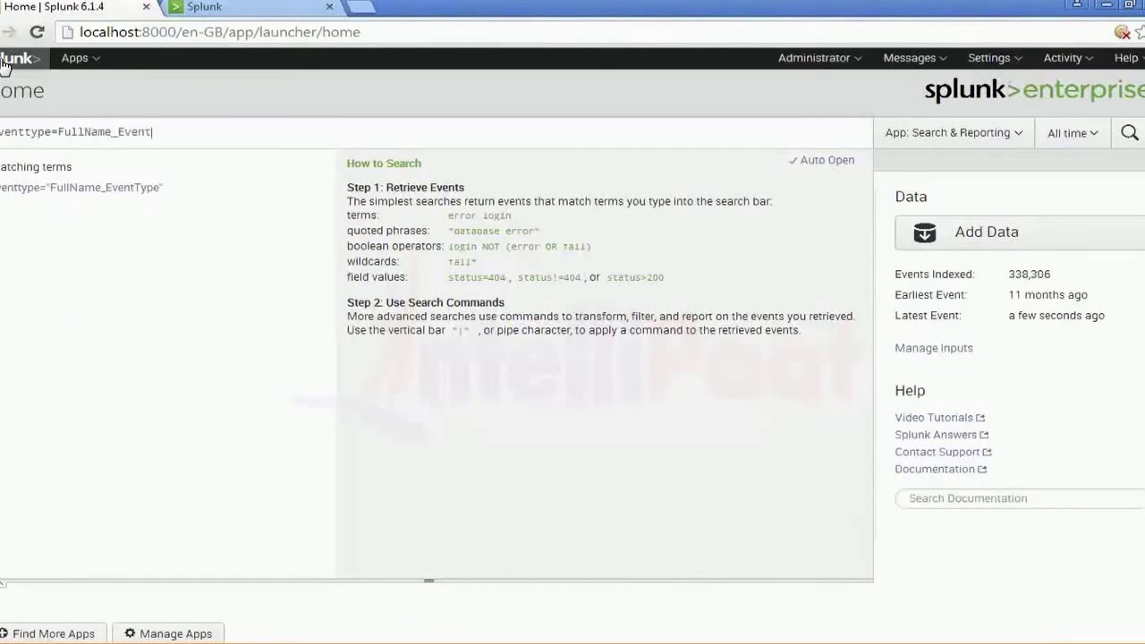
key("Down")
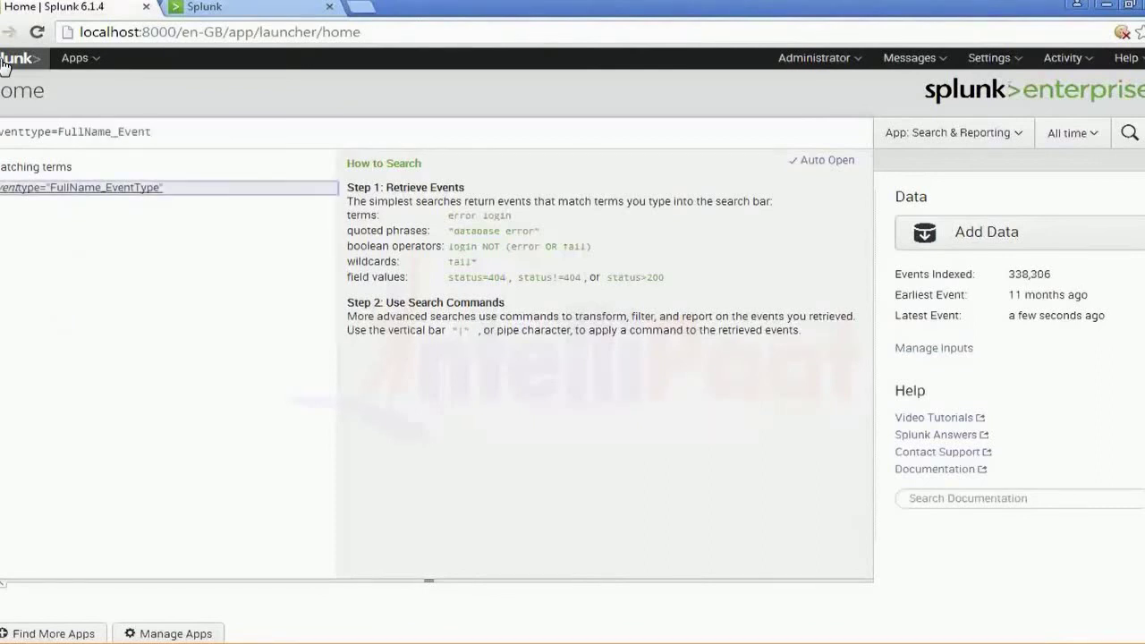
key("Return")
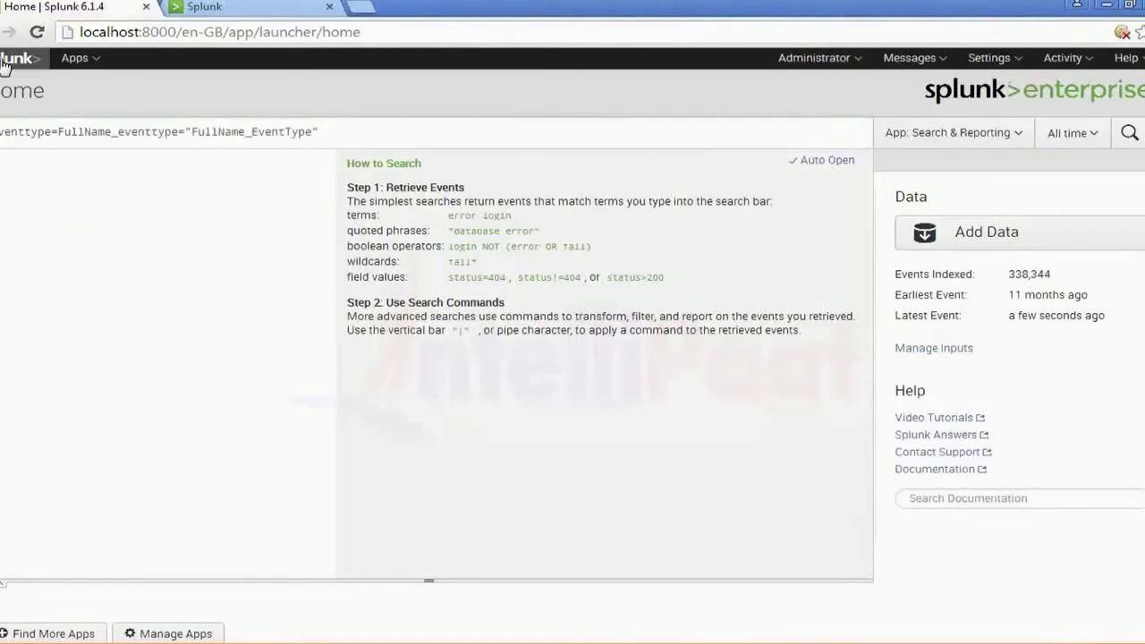
key("BackSpace")
key("BackSpace")
key("BackSpace")
key("BackSpace")
key("BackSpace")
key("BackSpace")
key("BackSpace")
key("BackSpace")
key("BackSpace")
key("BackSpace")
key("BackSpace")
key("BackSpace")
key("BackSpace")
key("BackSpace")
key("BackSpace")
key("BackSpace")
key("BackSpace")
key("BackSpace")
key("BackSpace")
key("BackSpace")
key("BackSpace")
key("BackSpace")
key("BackSpace")
key("BackSpace")
key("BackSpace")
key("BackSpace")
key("BackSpace")
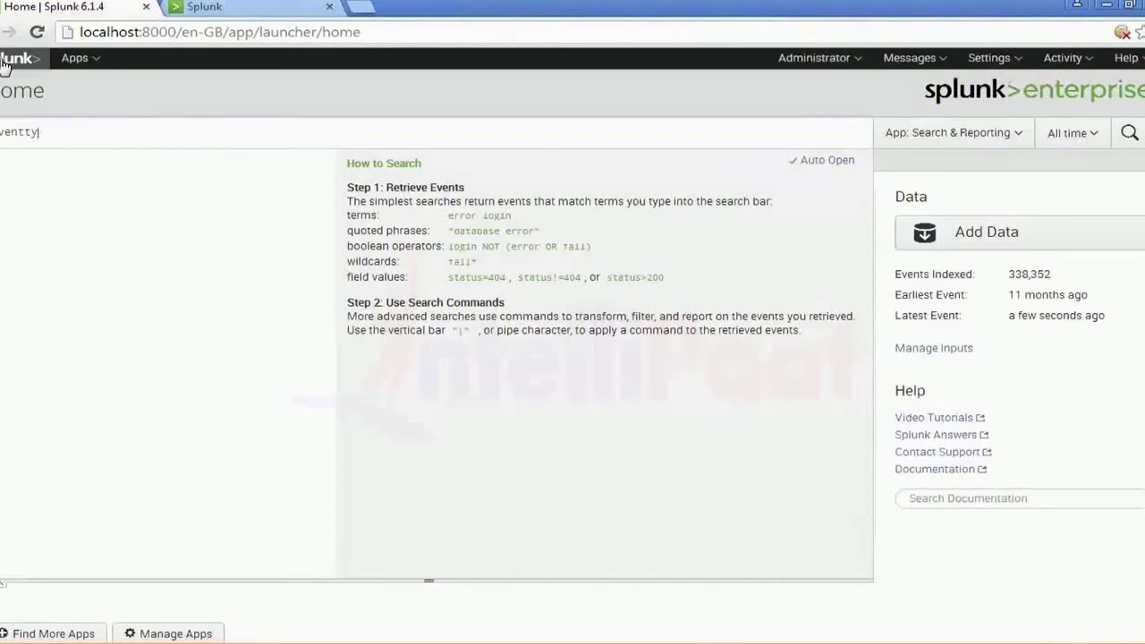
Step: Try to search all time in Search & Reporting for events matching eventtype="FullName_EventType" from the home page
type("ventt")
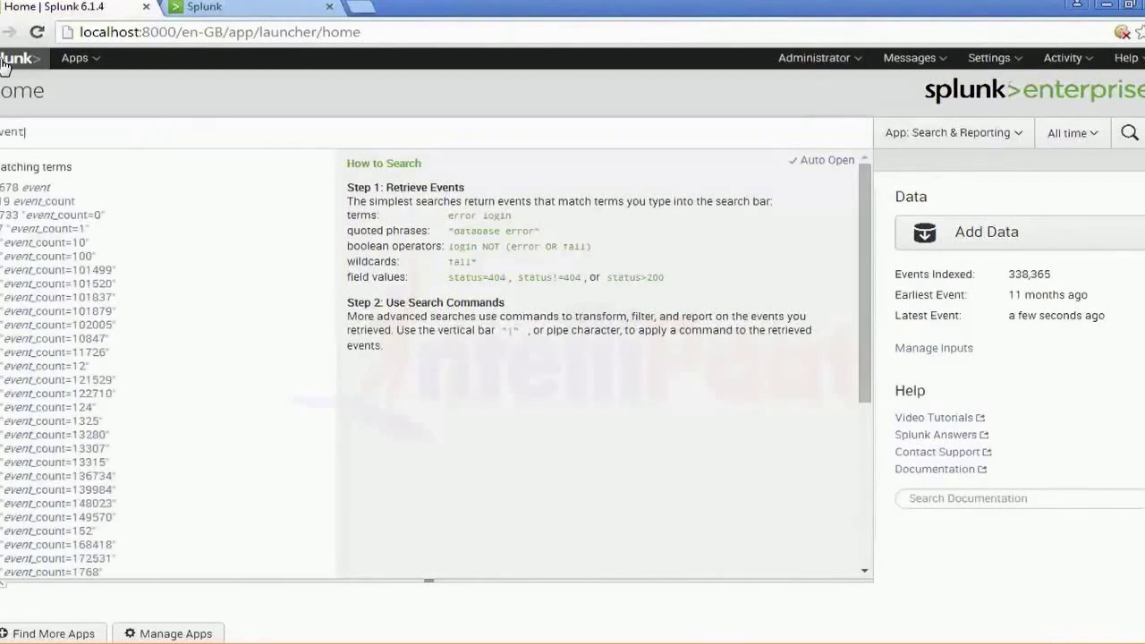
type("ype")
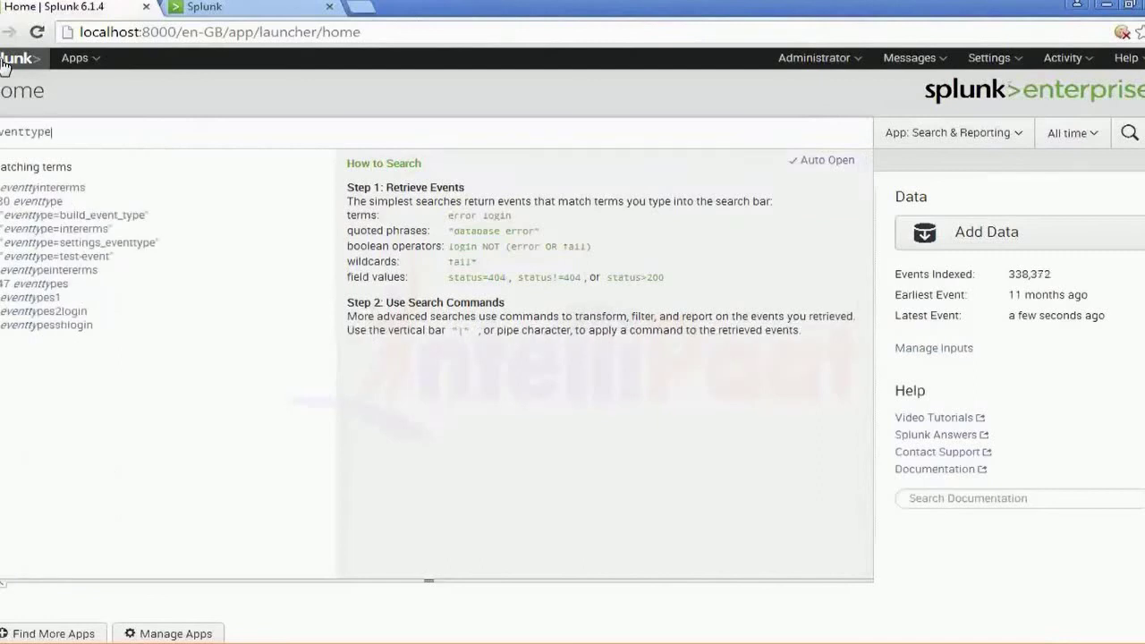
type("=f")
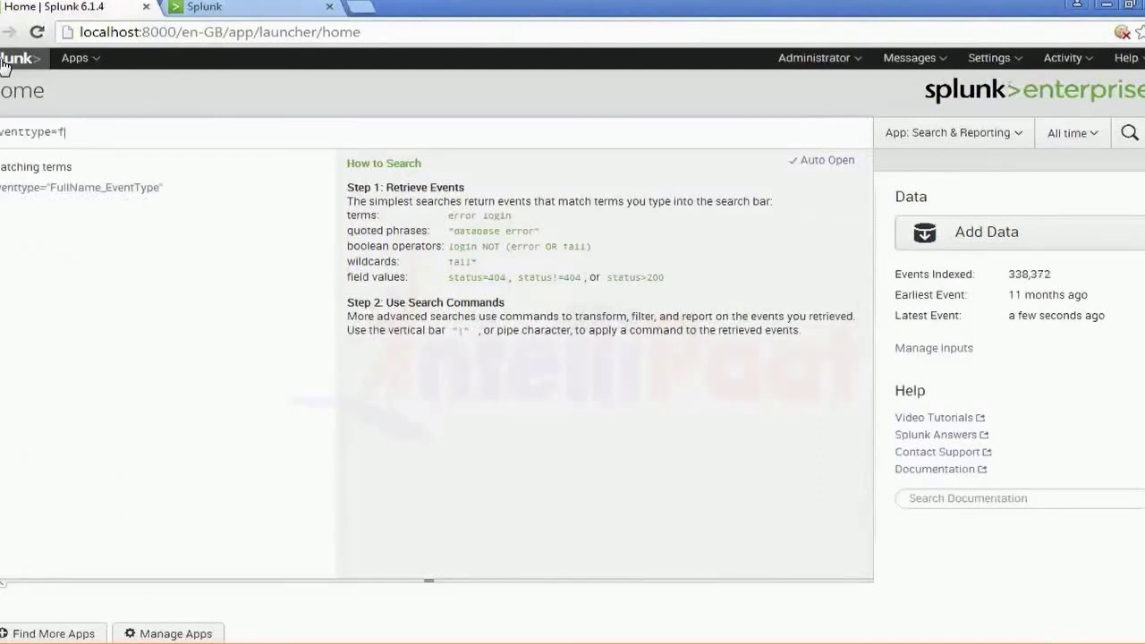
left_click(78, 189)
key("Return")
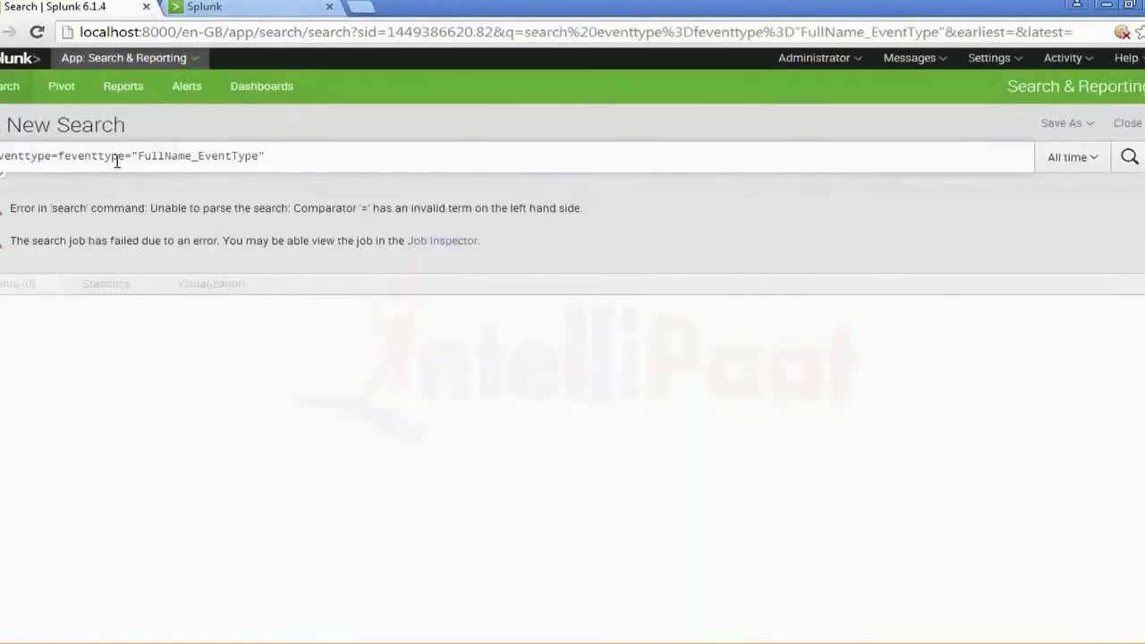
Step: Remove the duplicated text from the query so it reads eventtype="FullName_EventType", and run the search again
left_click(128, 156)
key("Delete")
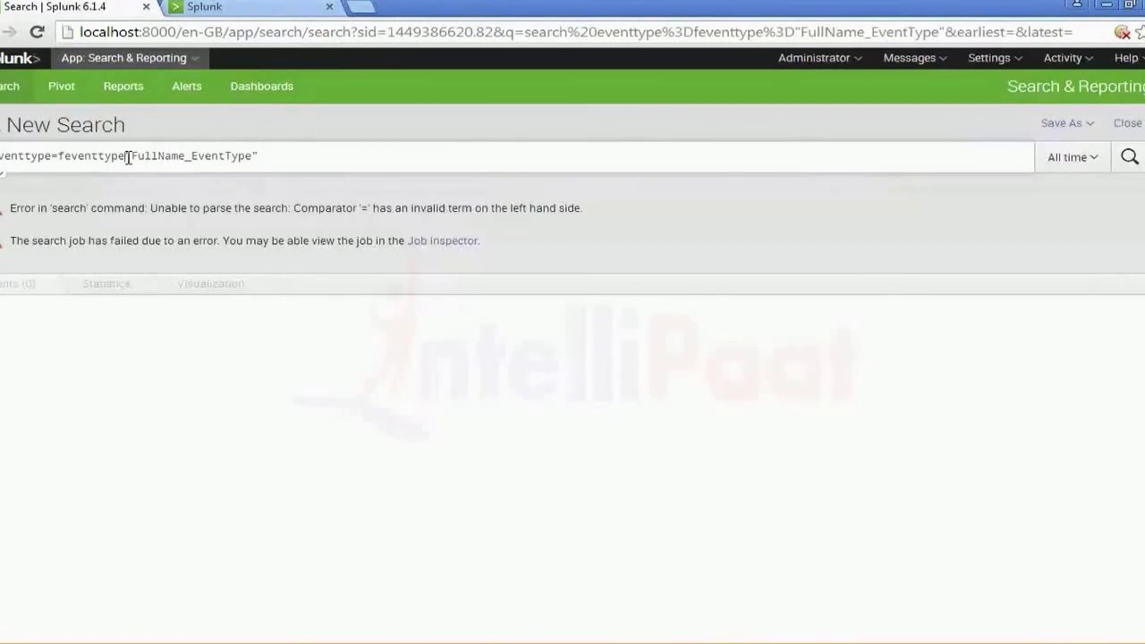
key("BackSpace")
key("BackSpace")
key("BackSpace")
key("BackSpace")
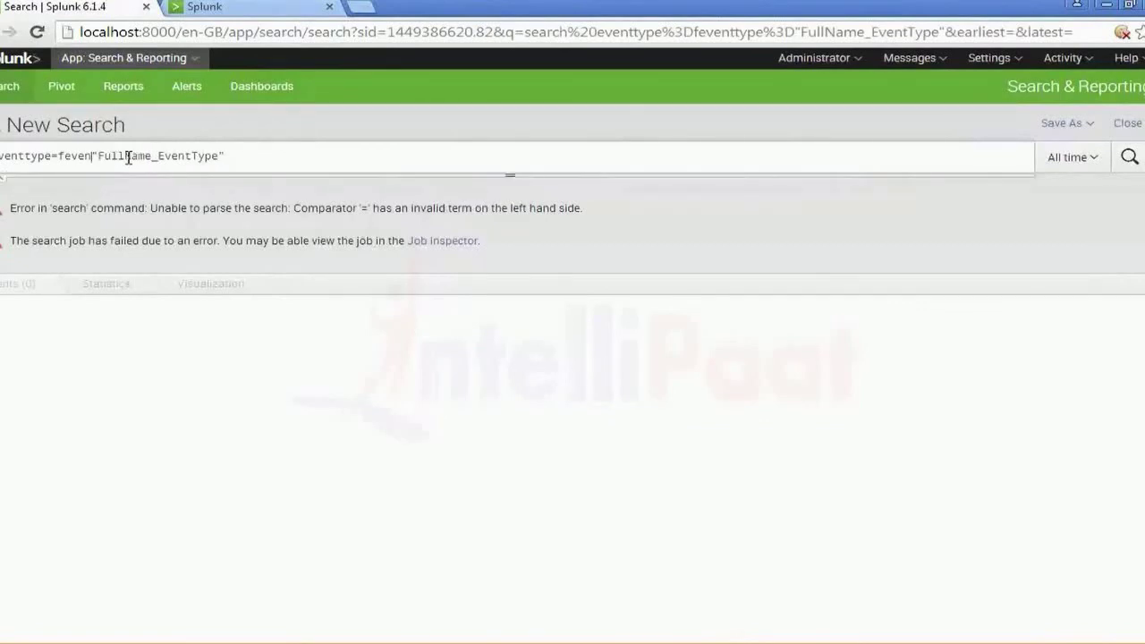
key("BackSpace")
key("BackSpace")
key("BackSpace")
key("BackSpace")
key("BackSpace")
key("Return")
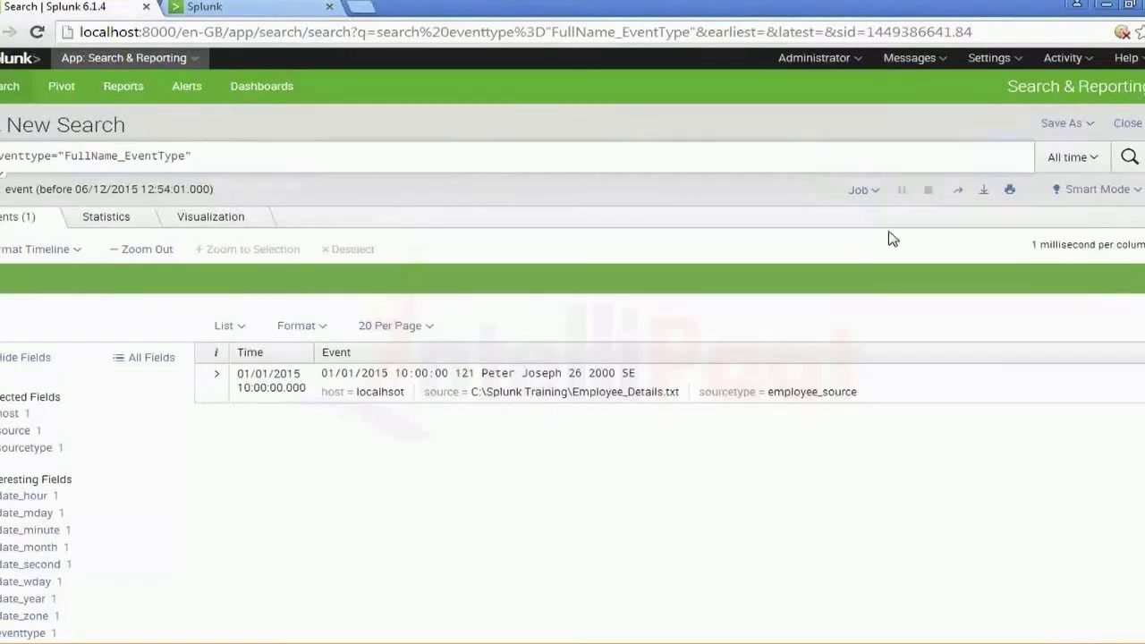
Step: Save the event type search as a report titled EventType_Report and view the report
left_click(1098, 161)
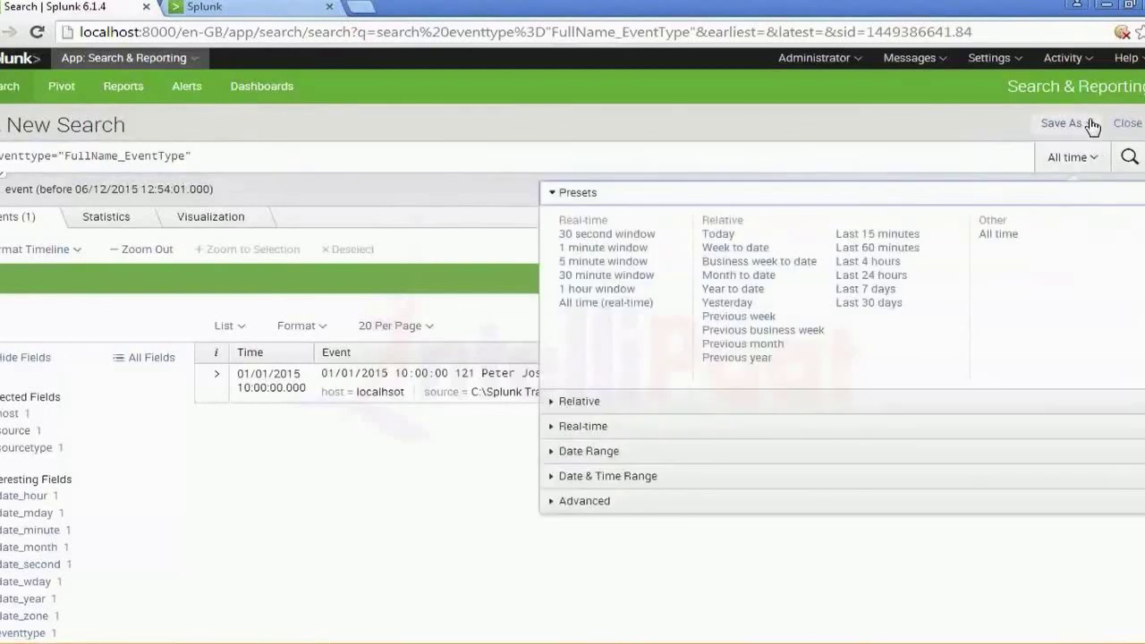
left_click(1091, 125)
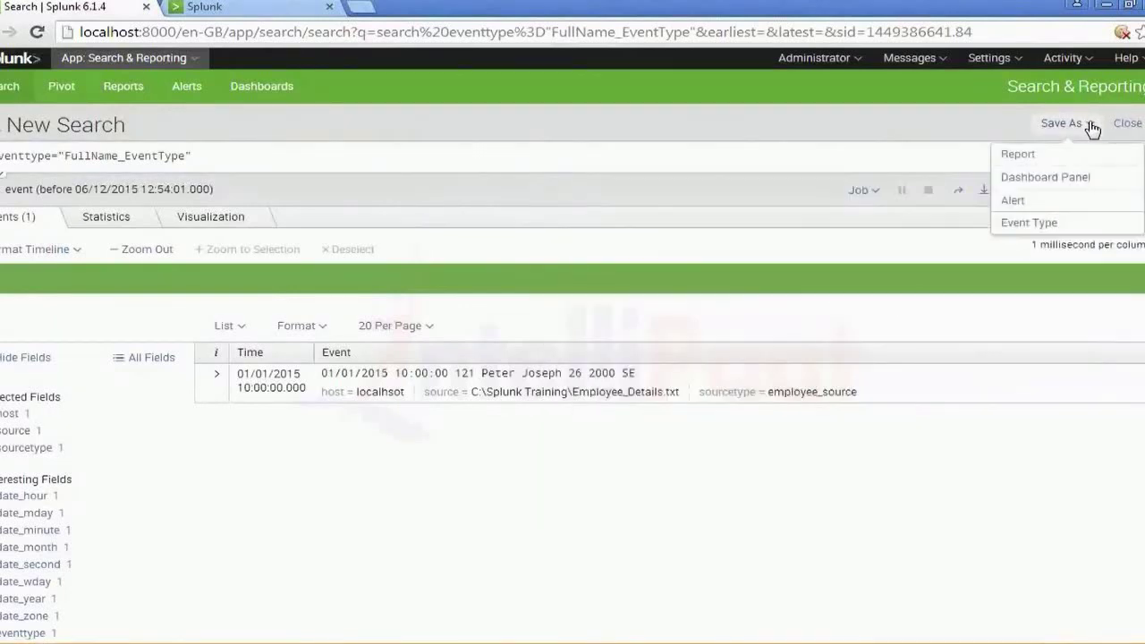
left_click(1020, 156)
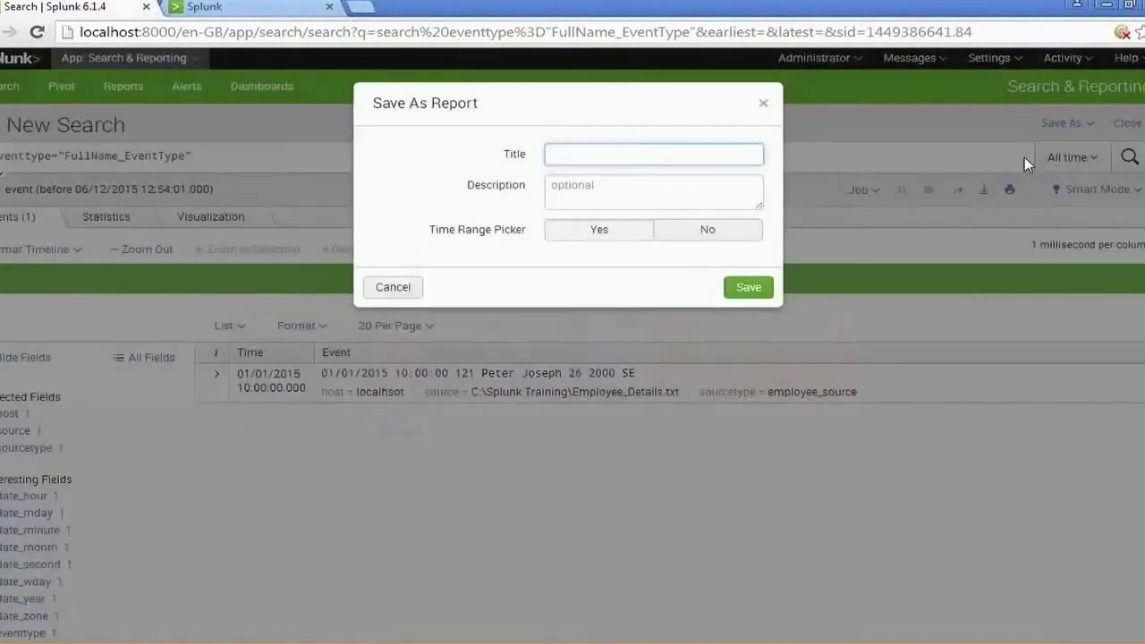
type("EventType_Report")
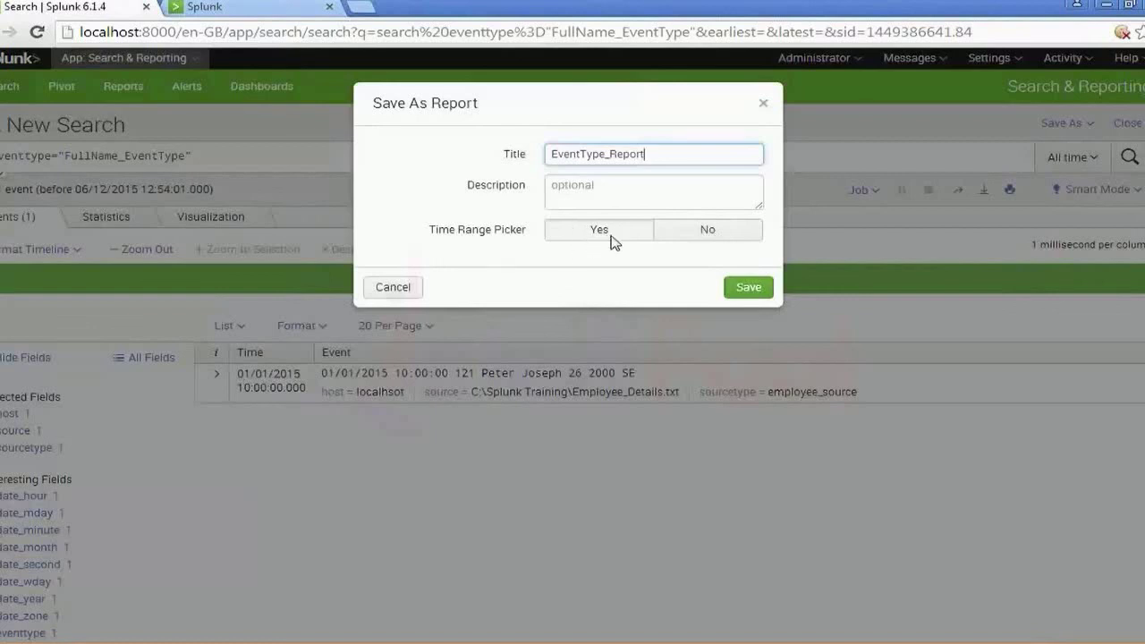
left_click(740, 288)
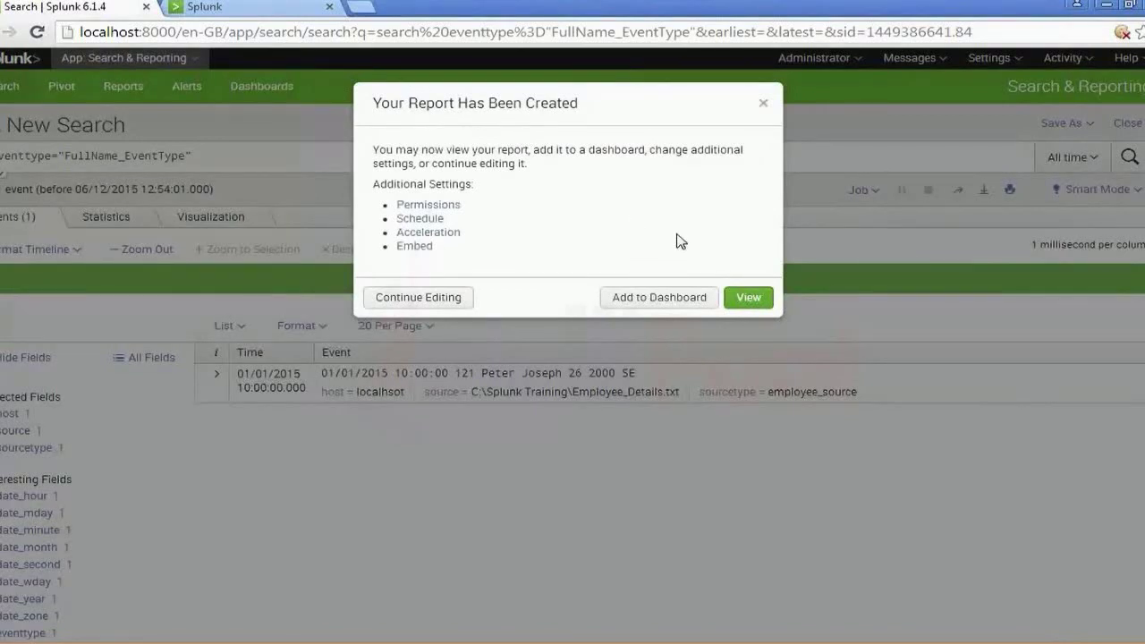
left_click(753, 300)
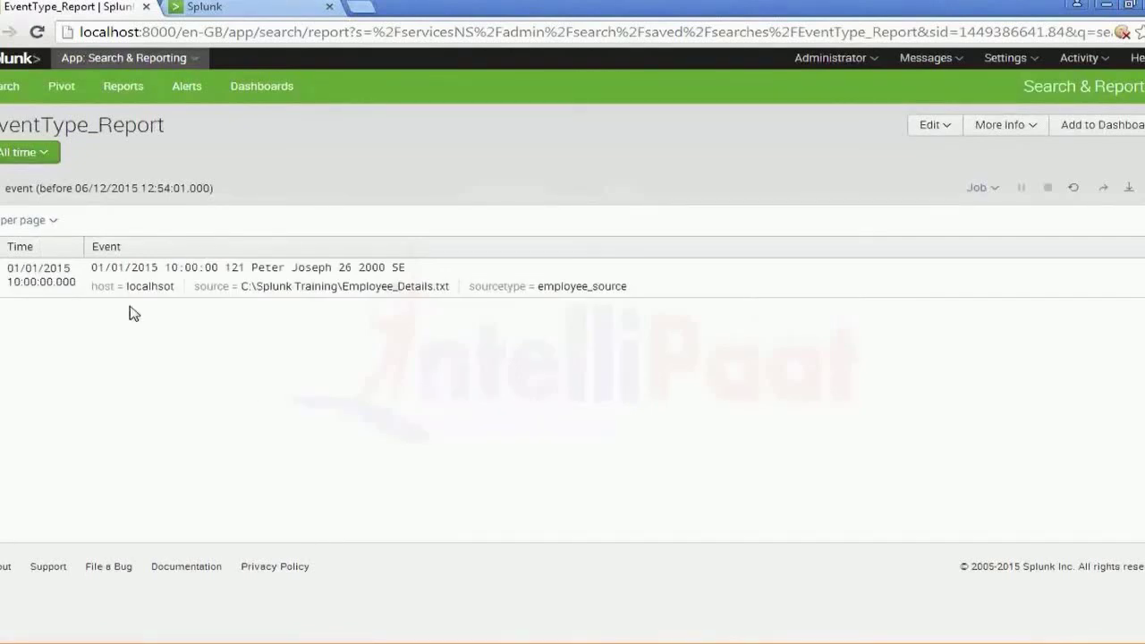
Step: Share the saved report EventType_Report with all apps, granting Read to Everyone and Write to admin, and save the permissions
left_click(1005, 57)
left_click(857, 115)
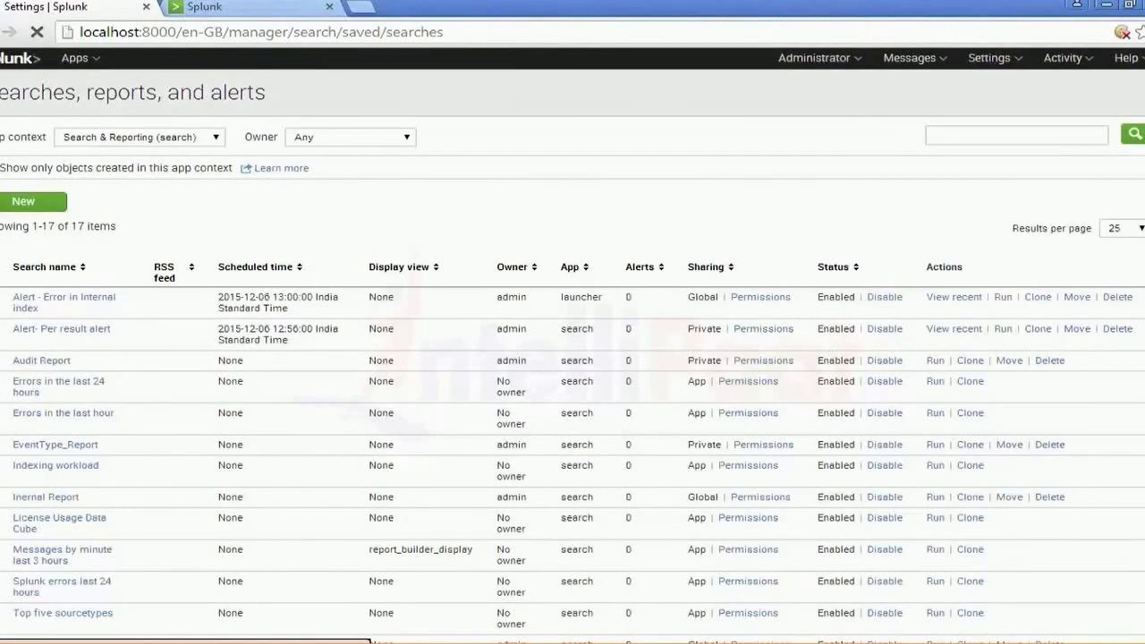
scroll(573, 358, "down", 1)
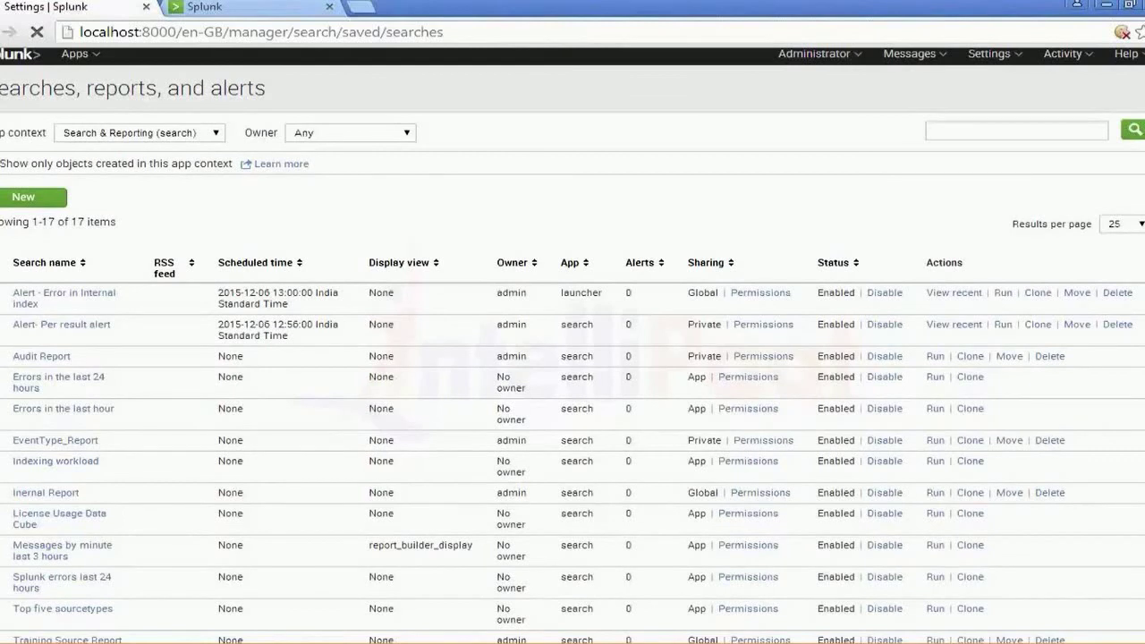
scroll(38, 434, "down", 2)
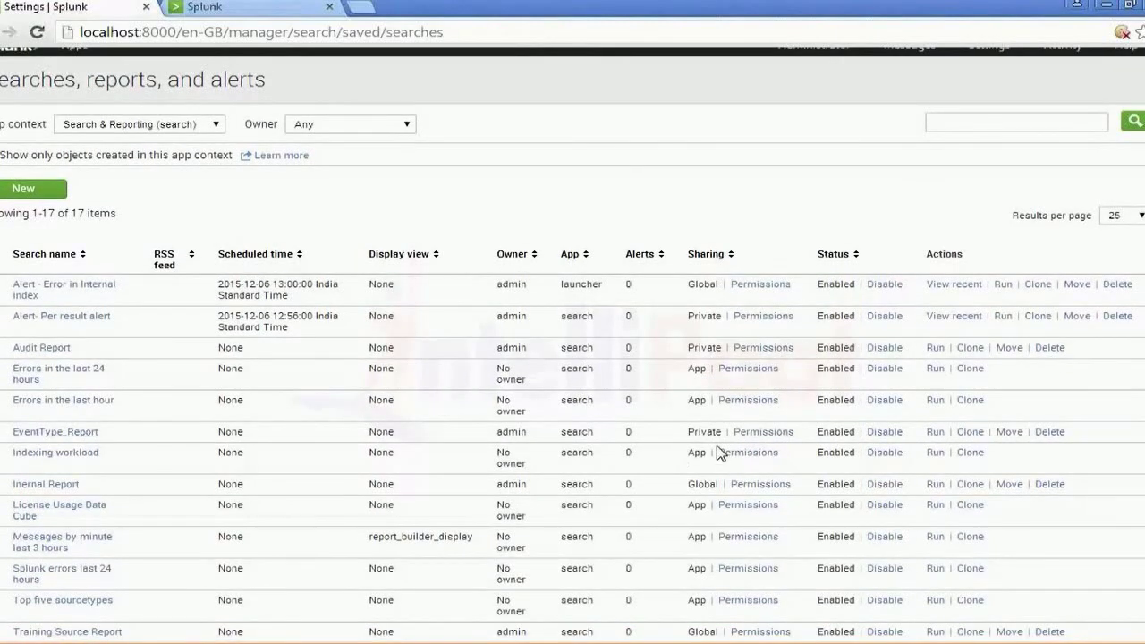
left_click(763, 433)
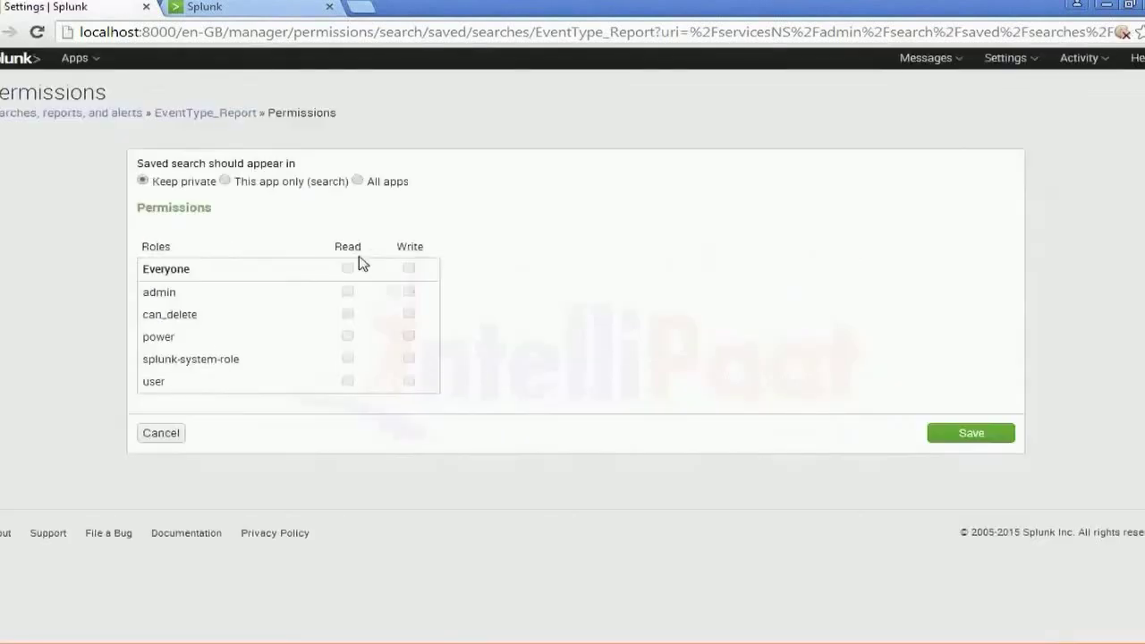
left_click(358, 181)
left_click(348, 268)
left_click(409, 293)
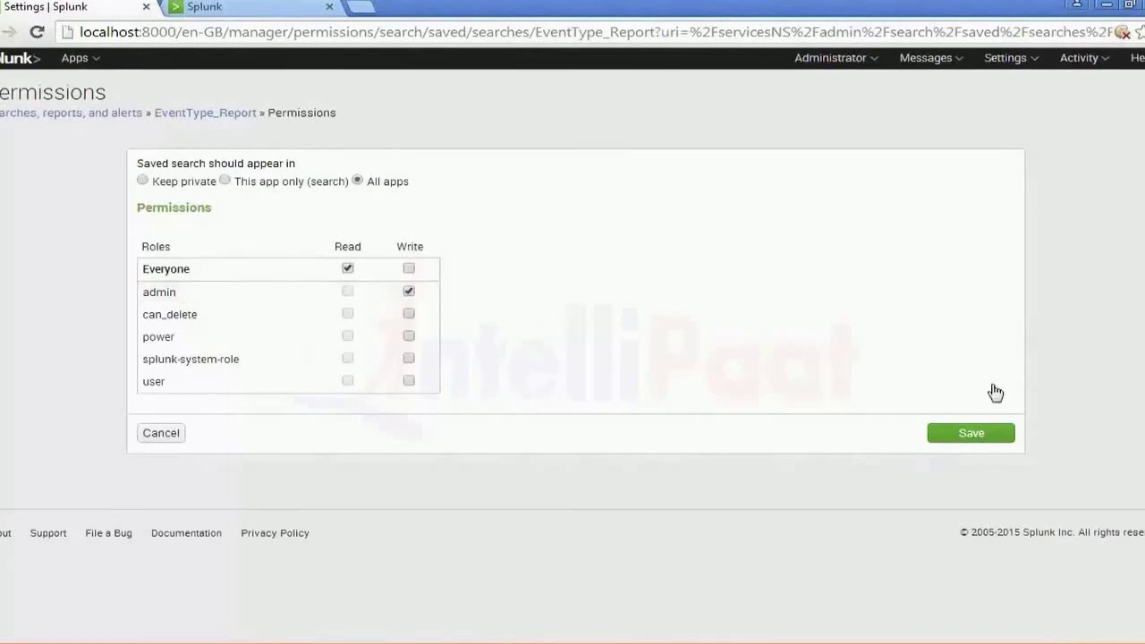
left_click(956, 439)
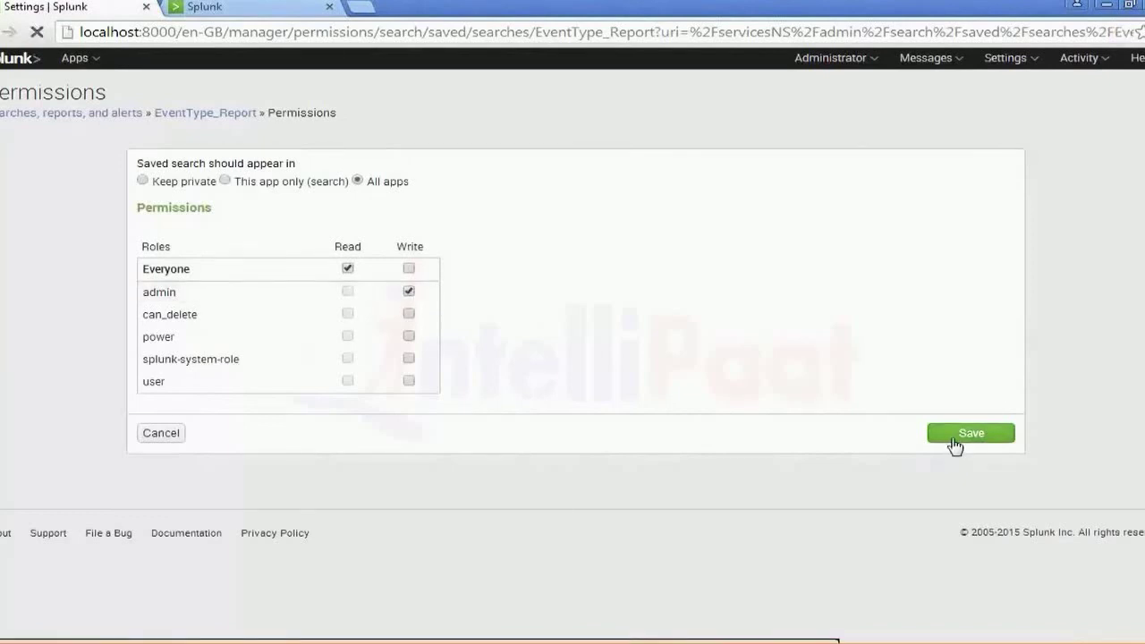